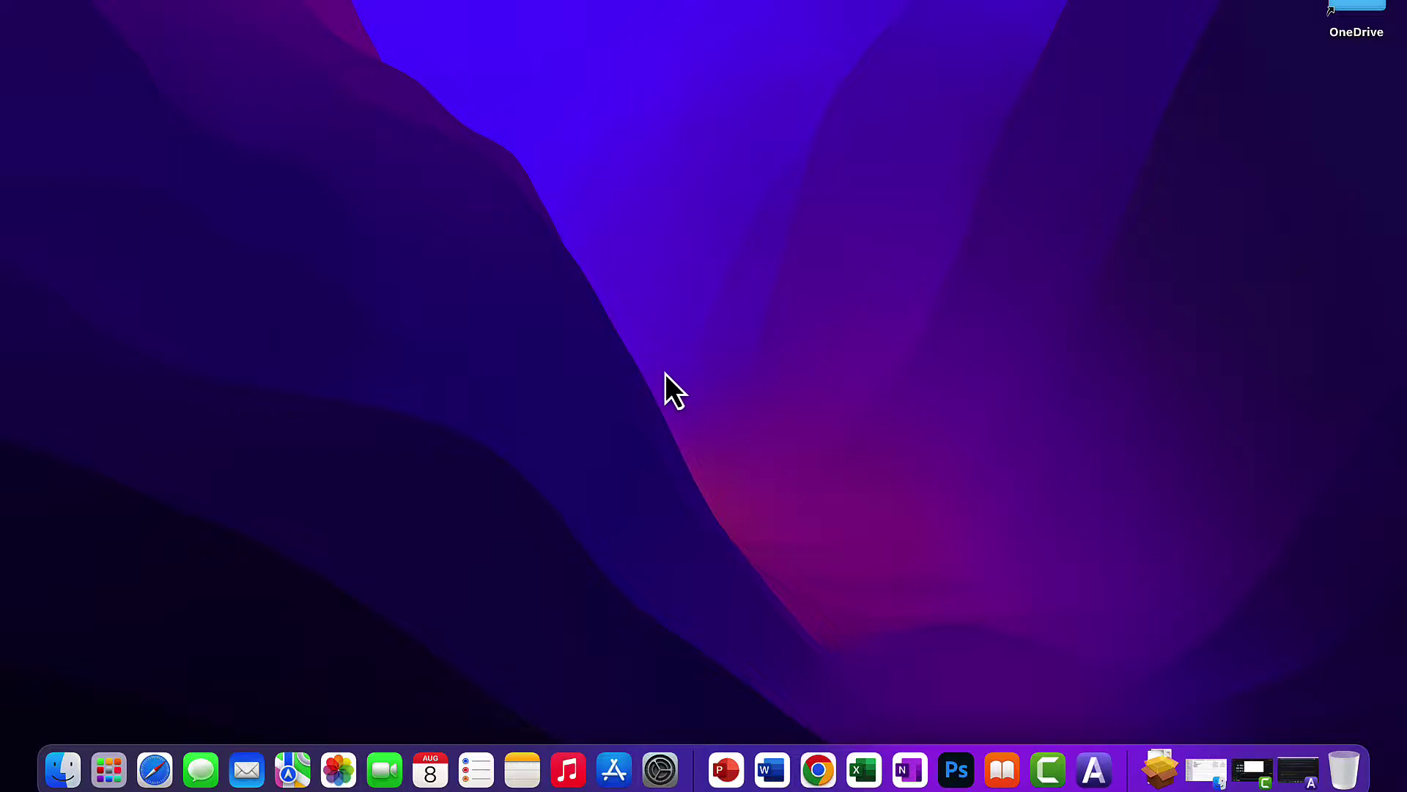
# Launch Microsoft PowerPoint from Launchpad and choose the Blank Presentation template.
pyautogui.click(110, 769)
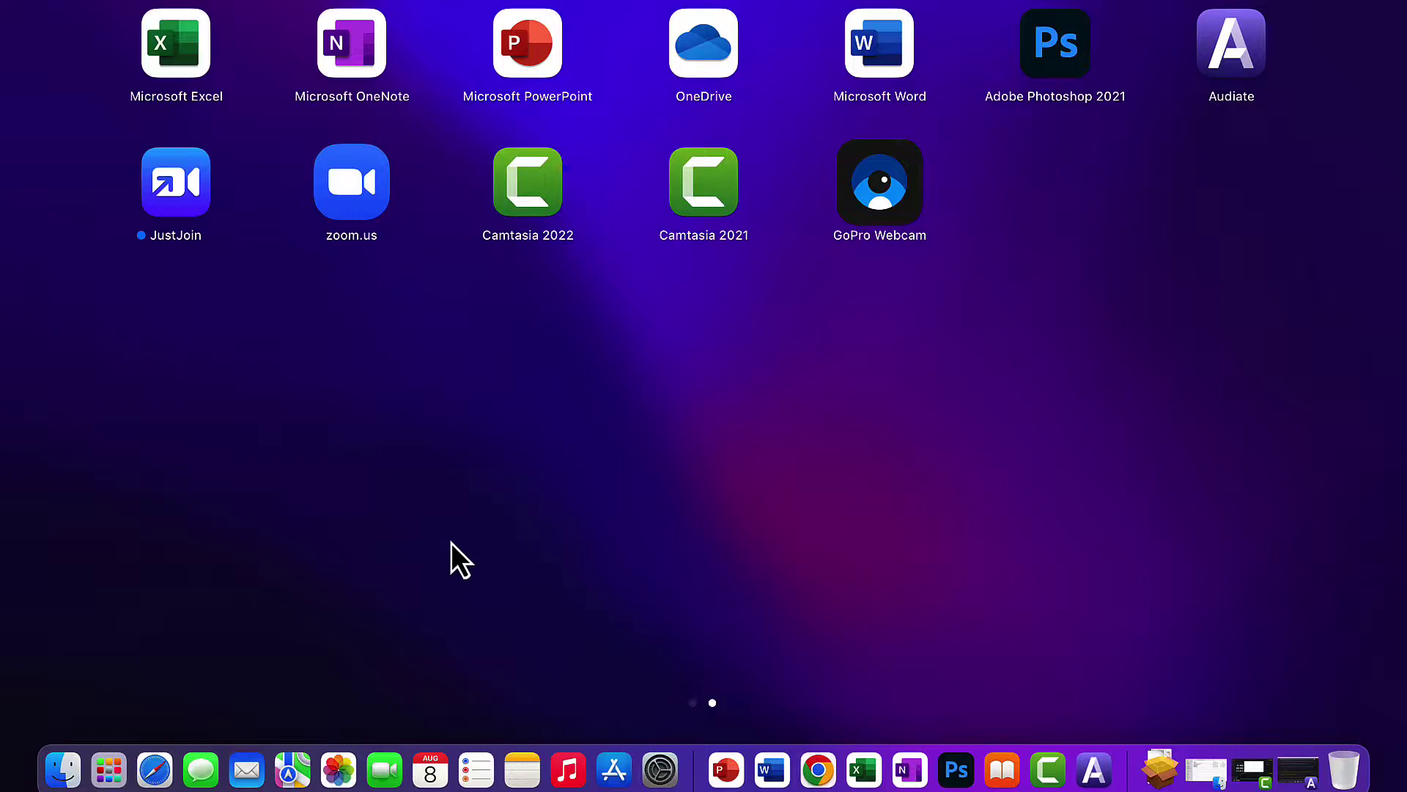
pyautogui.click(547, 47)
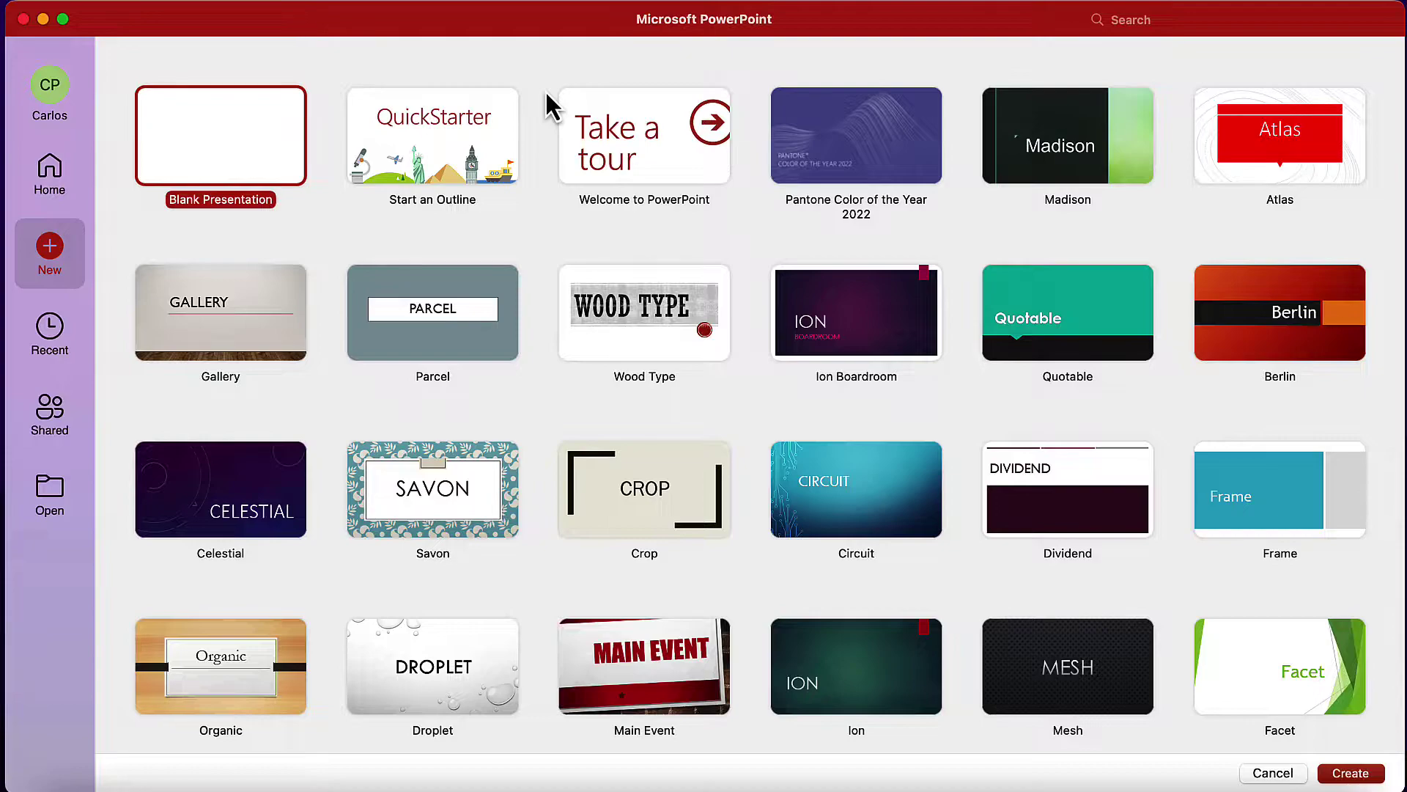
pyautogui.click(238, 134)
# Create the blank presentation and title its first slide 'My first slide'.
pyautogui.click(1351, 773)
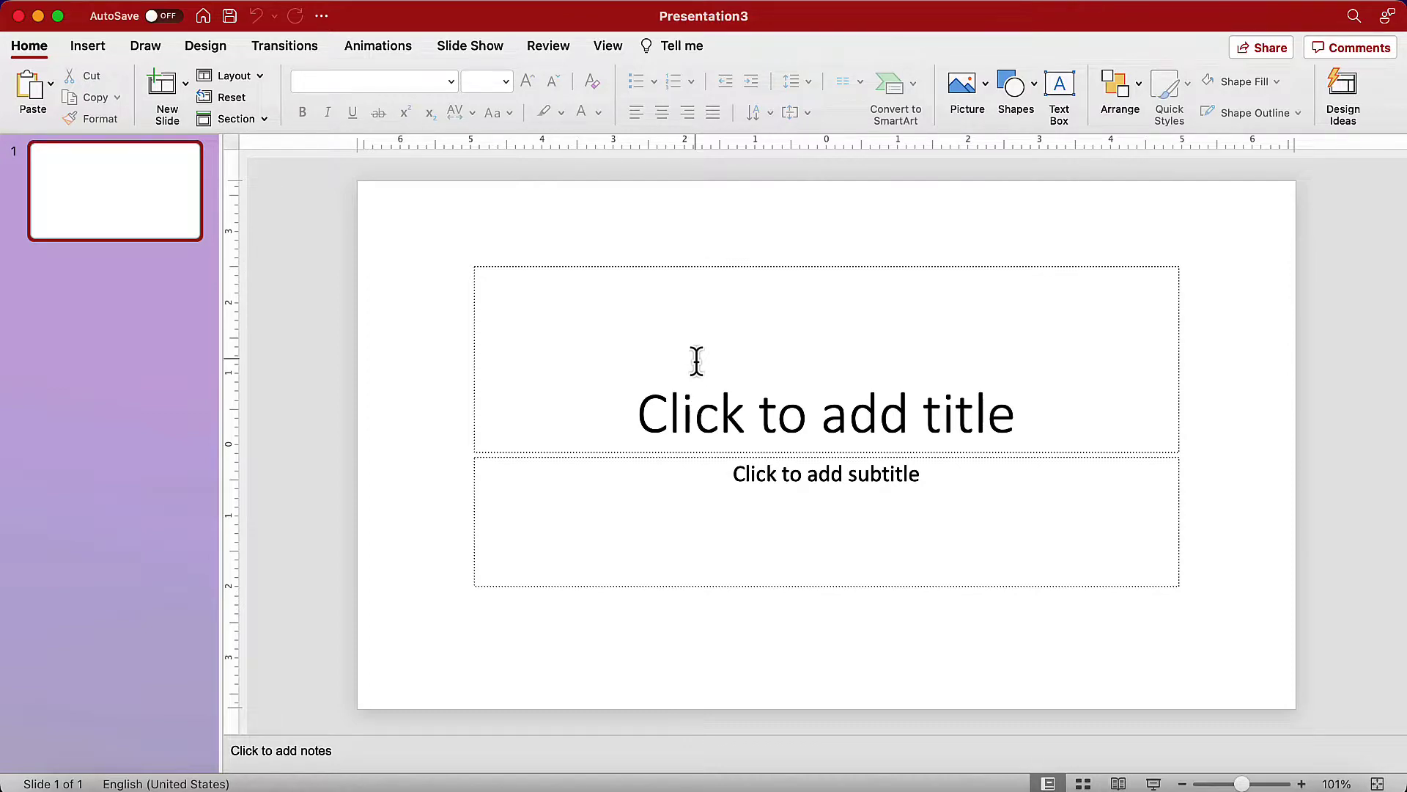
pyautogui.click(822, 409)
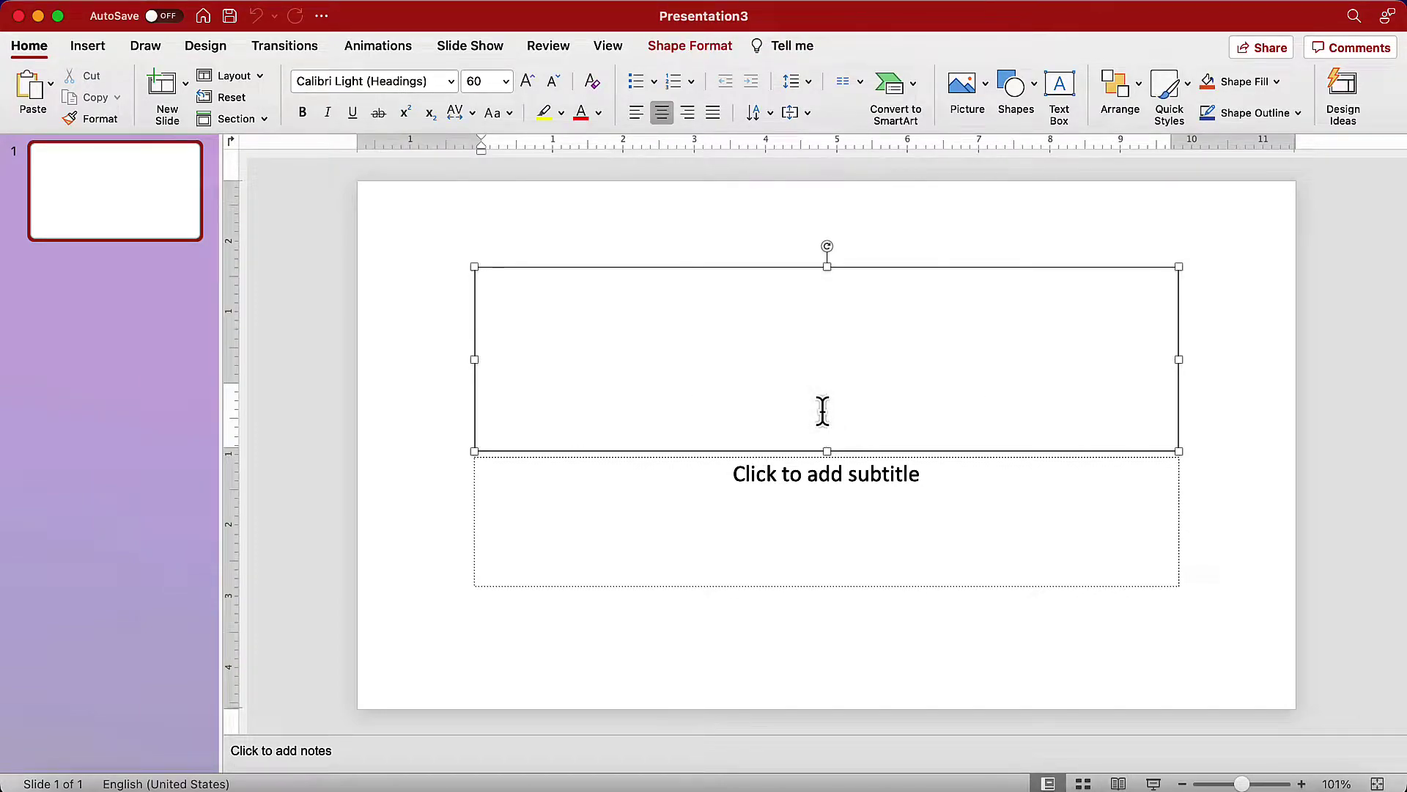
pyautogui.write('My first slide')
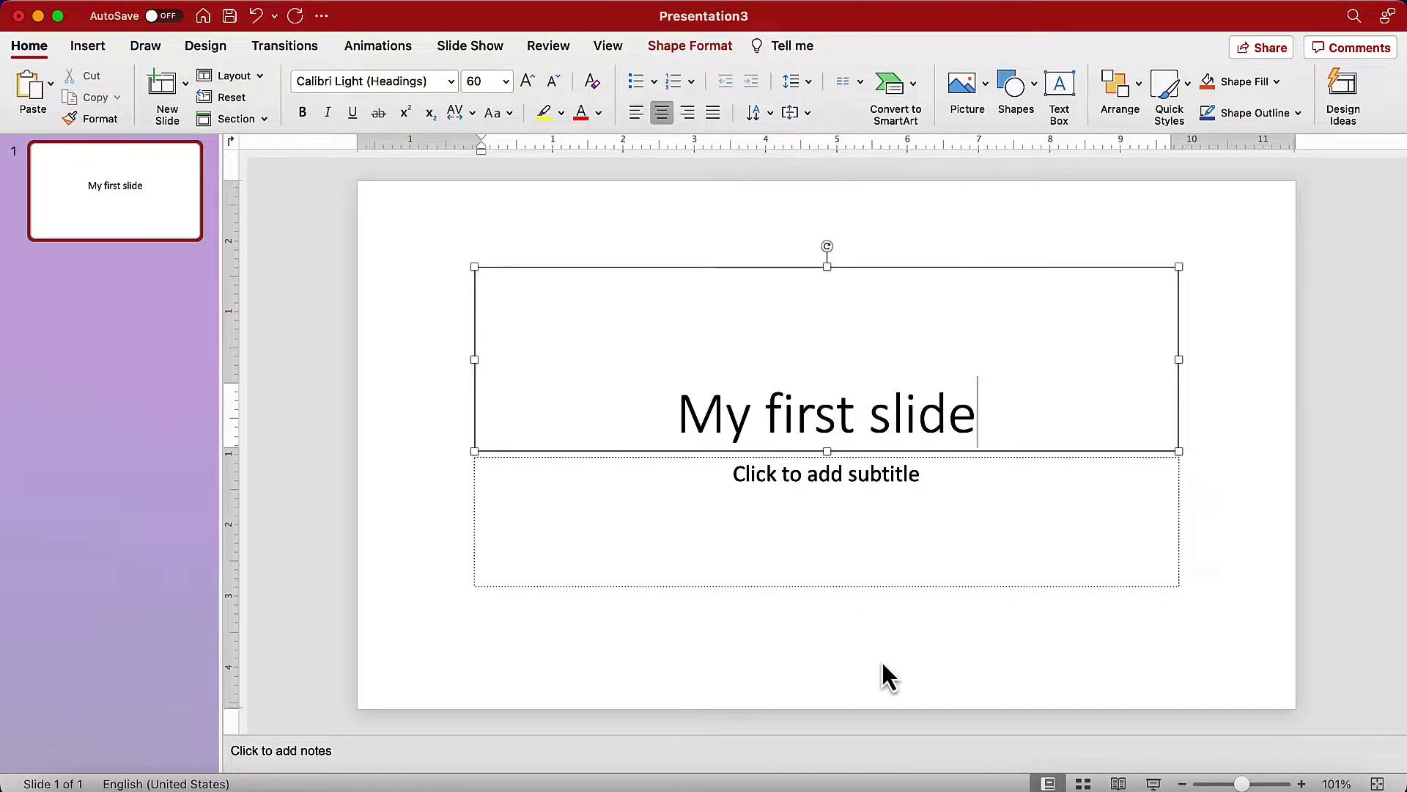
pyautogui.click(981, 627)
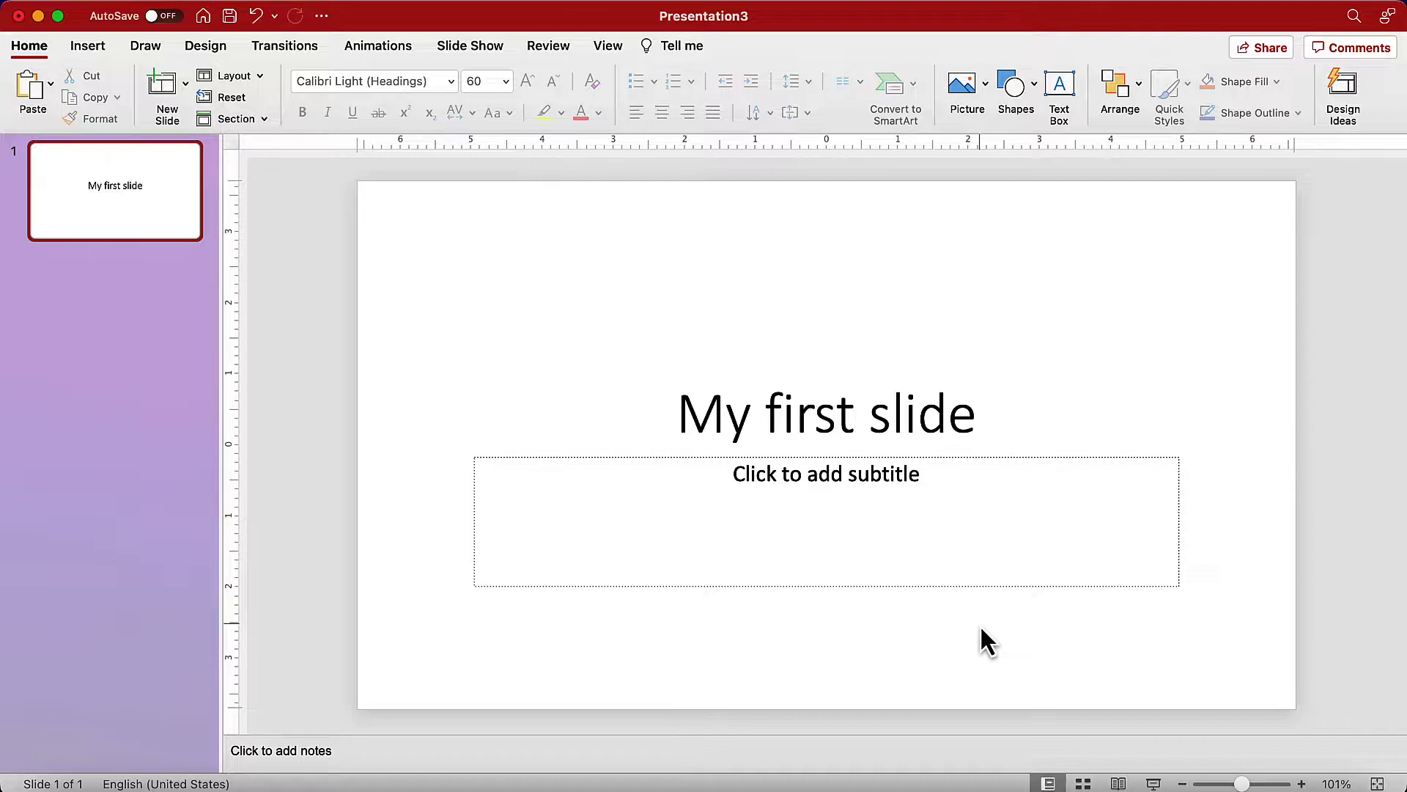
# Enter the subtitle 'On this slide I will learn how to add visual elements to the slide'.
pyautogui.click(843, 478)
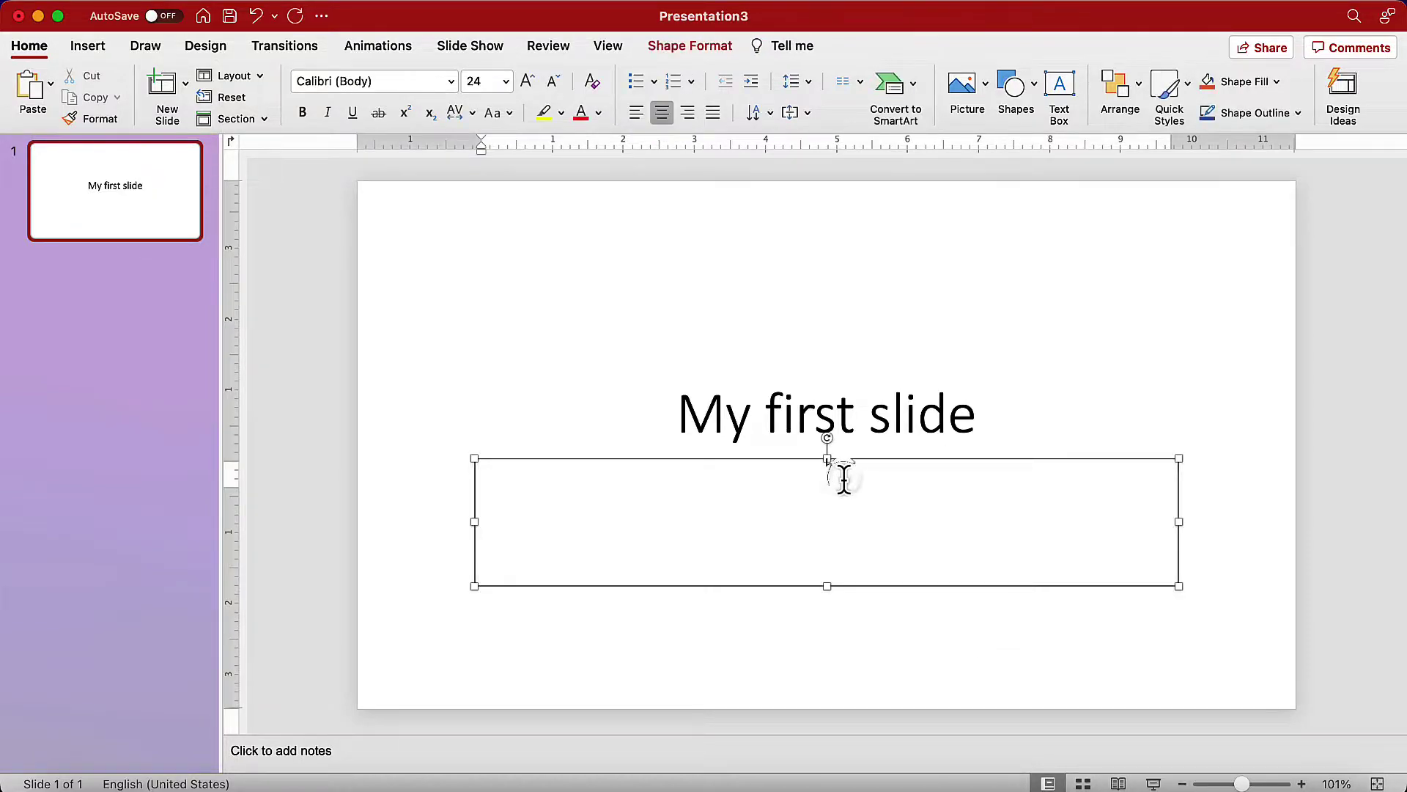
pyautogui.write('On this slide I will learn how to add visual elements to the slide')
pyautogui.click(839, 651)
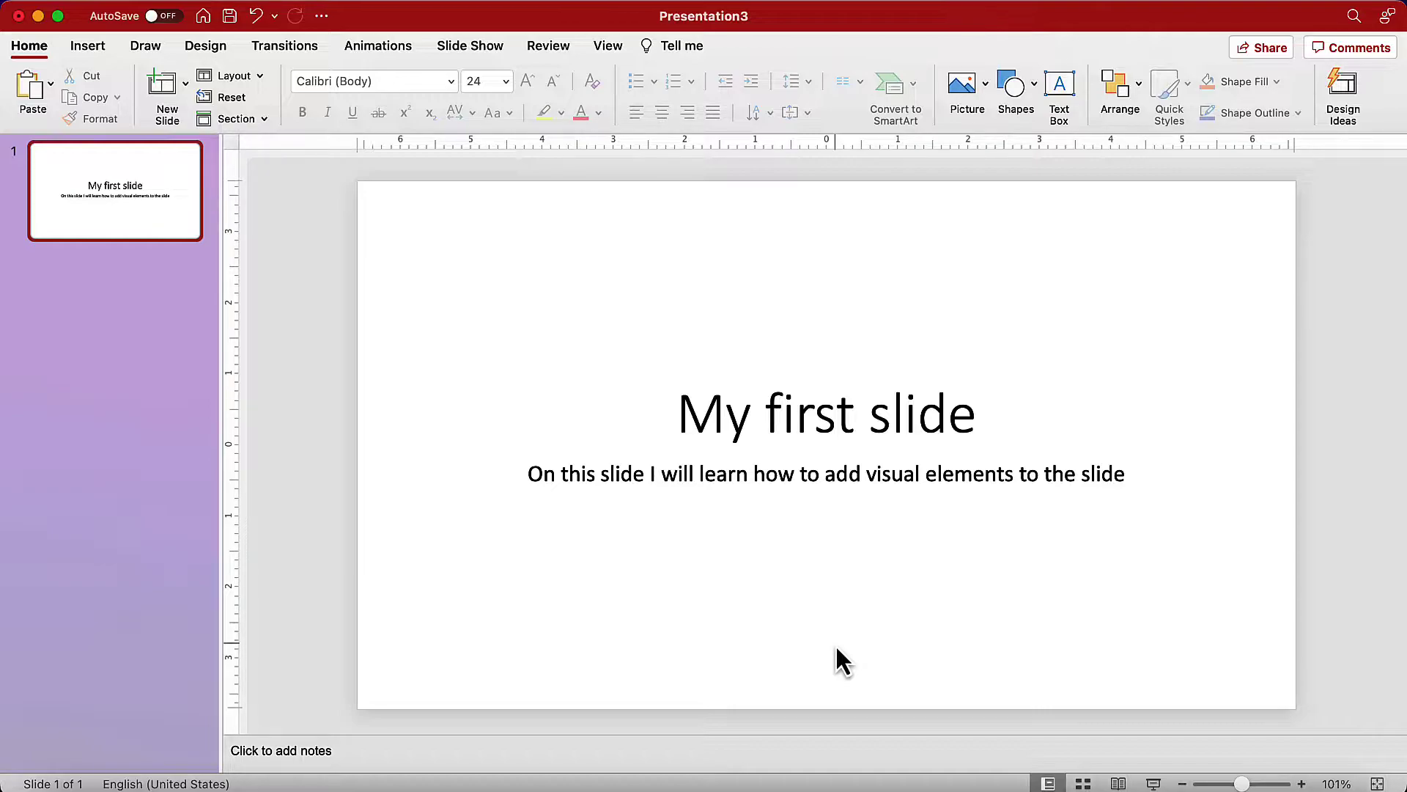
# Insert a text box reading 'This is my first text box' and move it to the top-left corner.
pyautogui.click(85, 47)
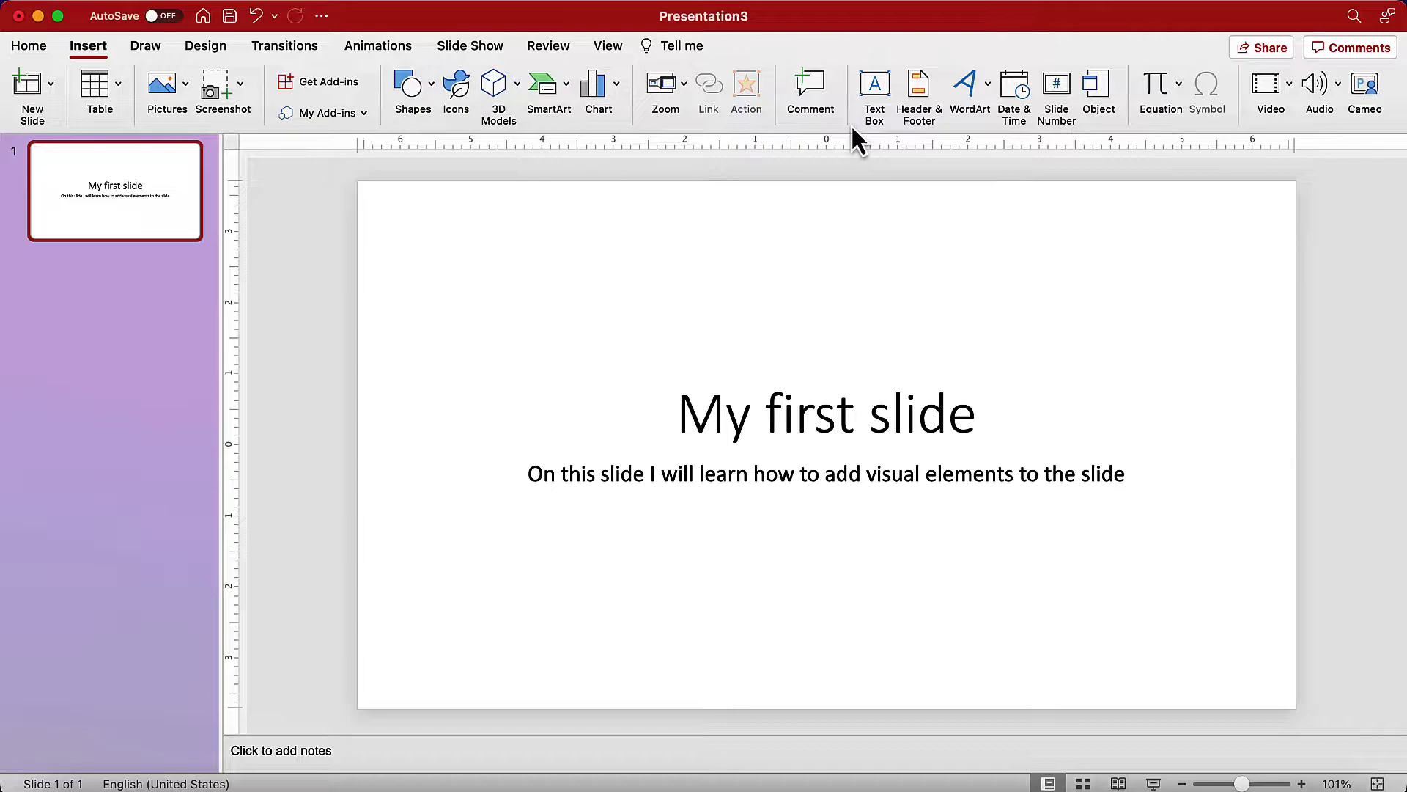
pyautogui.click(876, 86)
pyautogui.click(456, 534)
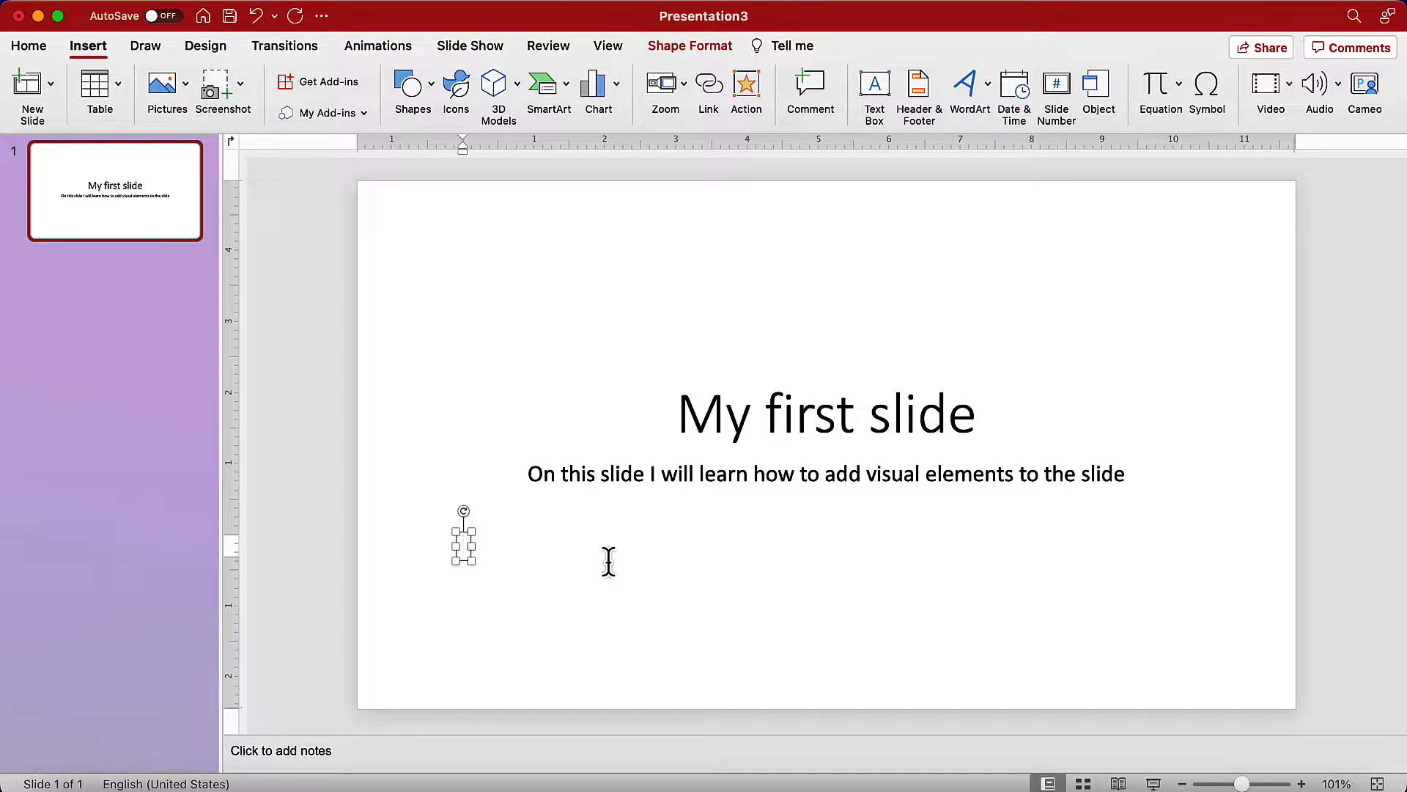
pyautogui.write('This is my first text box')
pyautogui.click(601, 562)
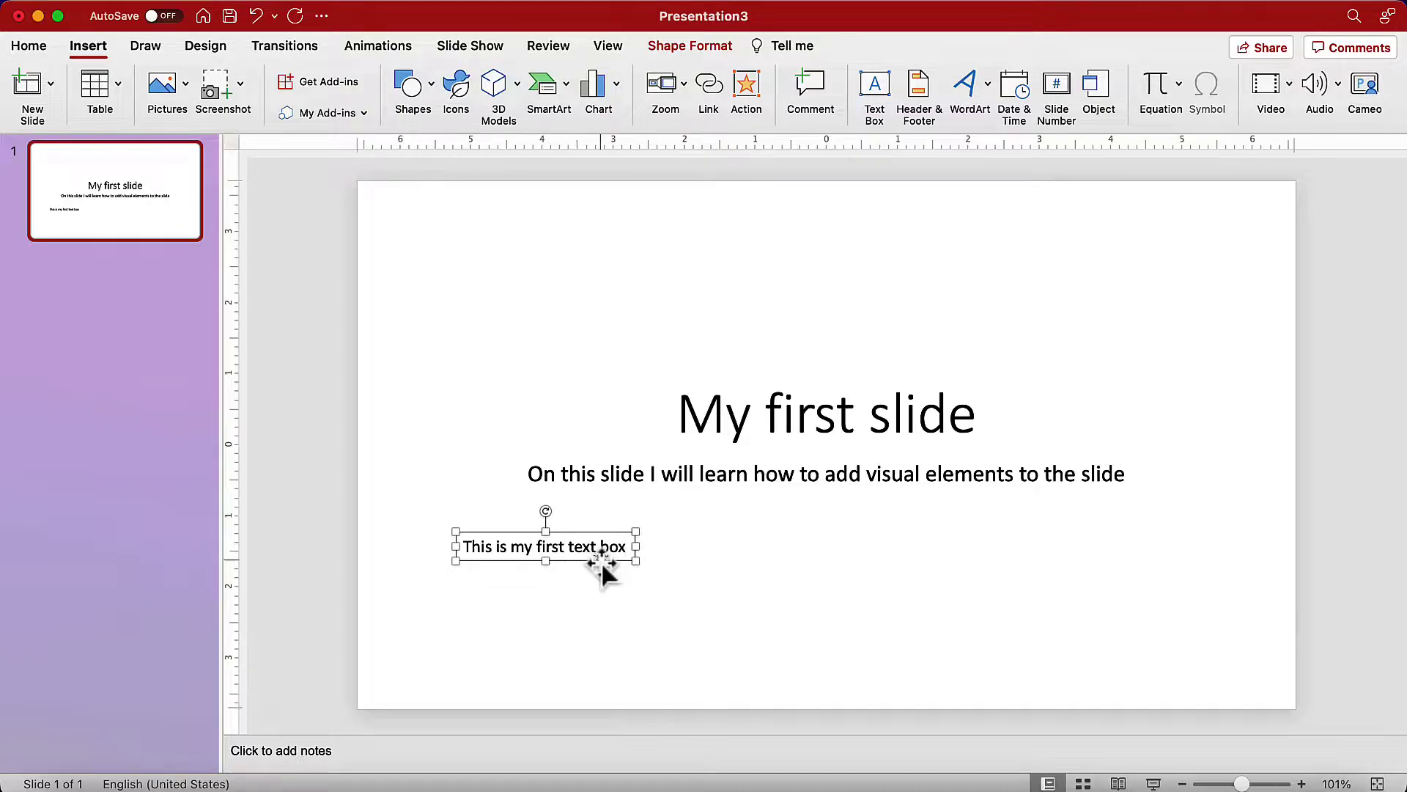
pyautogui.moveTo(601, 561); pyautogui.dragTo(560, 253)
# Insert the picture learnwithcup.png from file onto the slide.
pyautogui.click(595, 372)
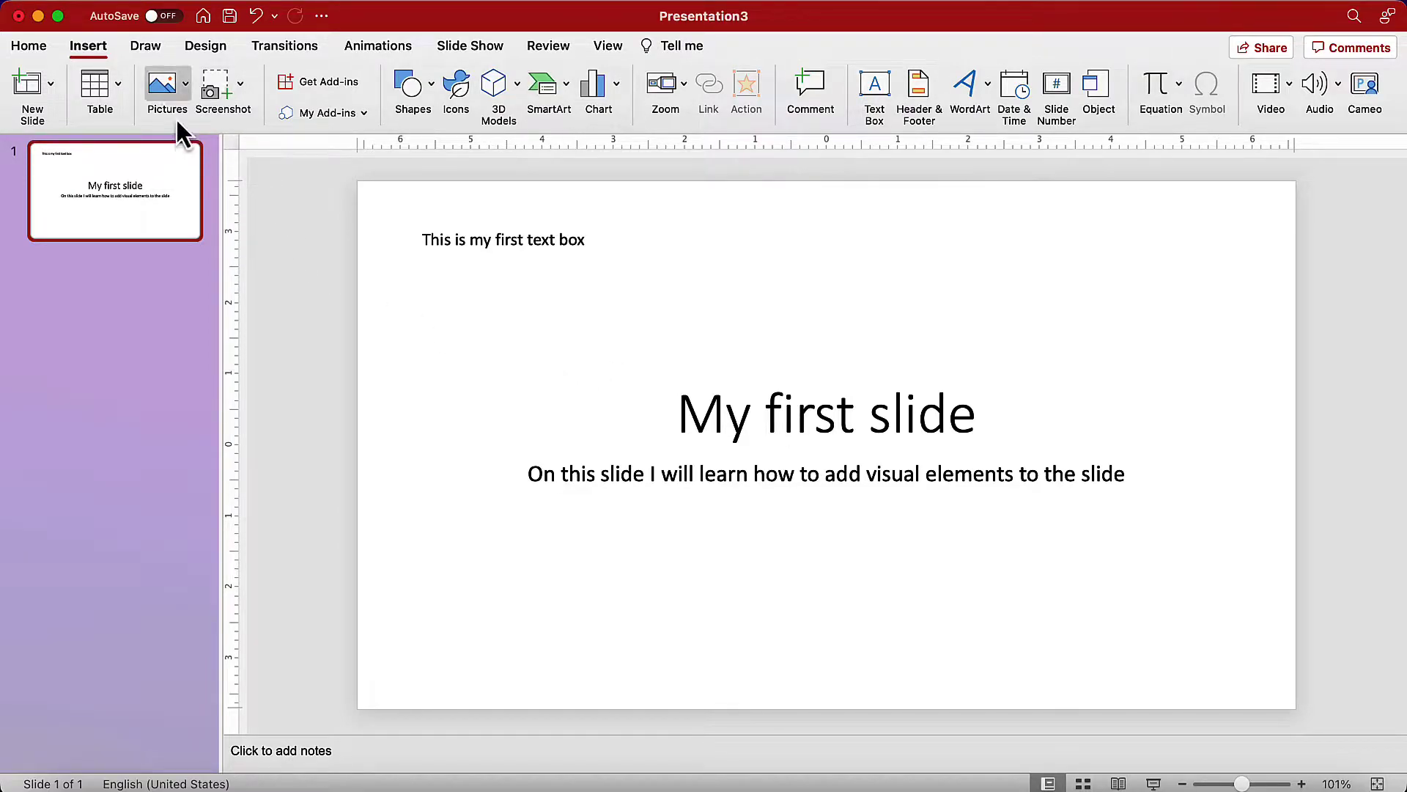
pyautogui.click(162, 86)
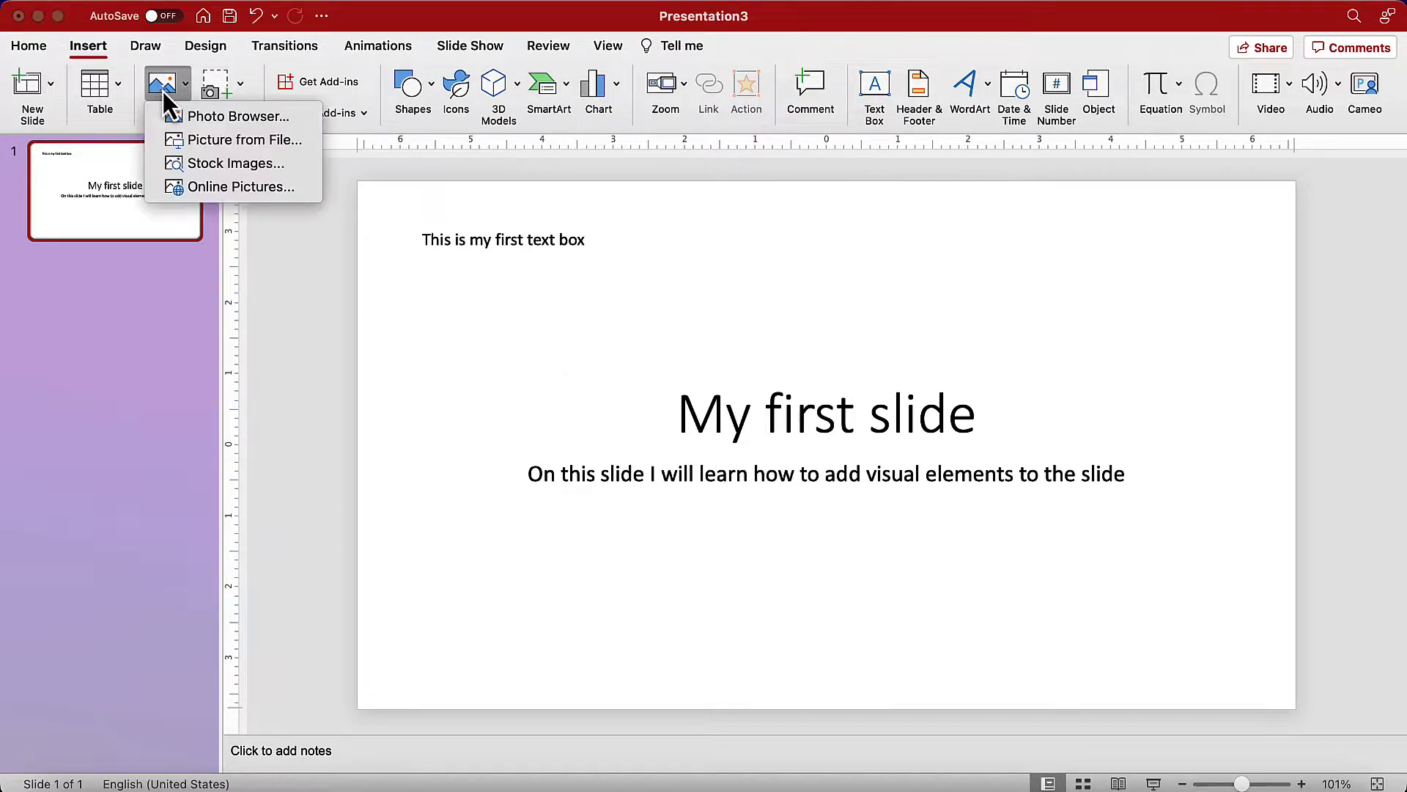
pyautogui.click(266, 143)
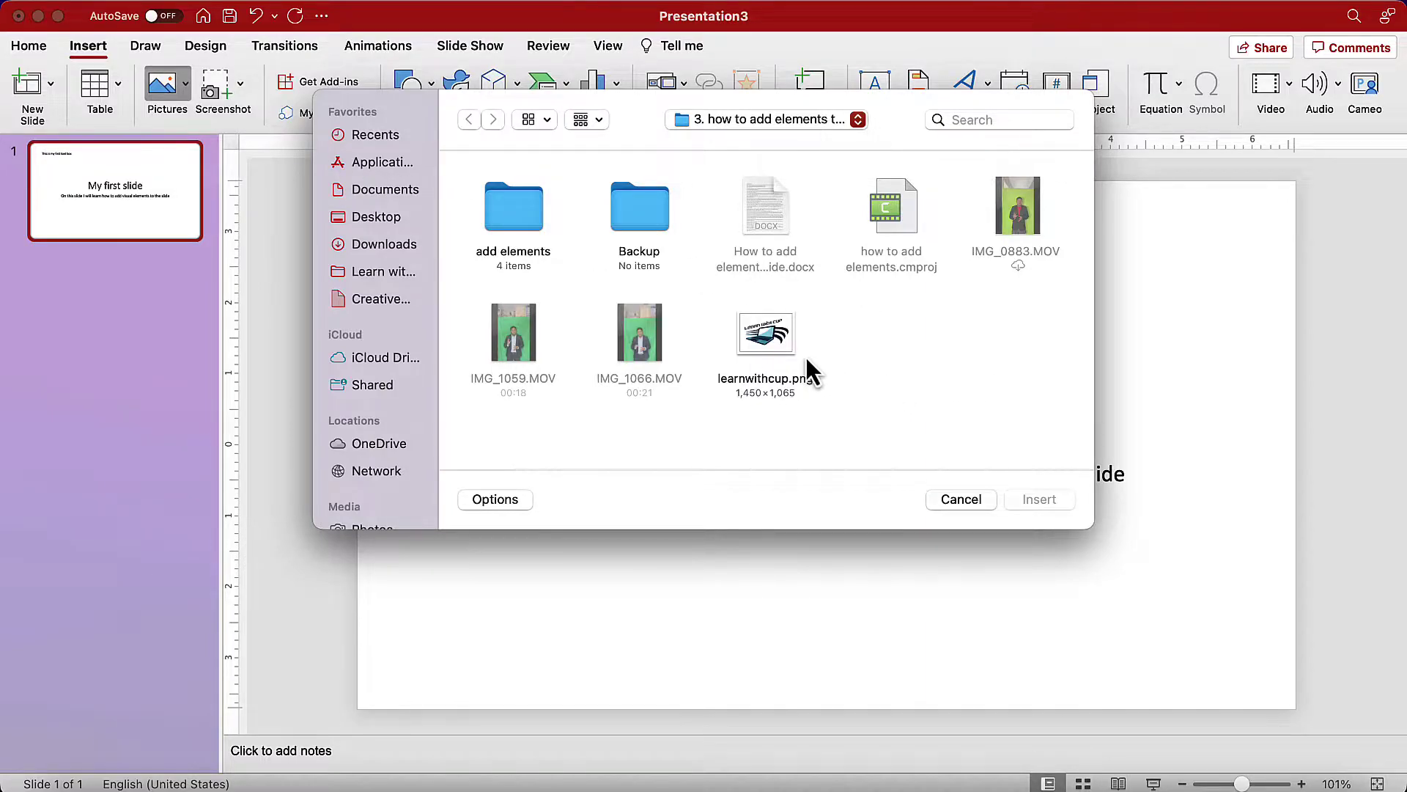
pyautogui.click(776, 343)
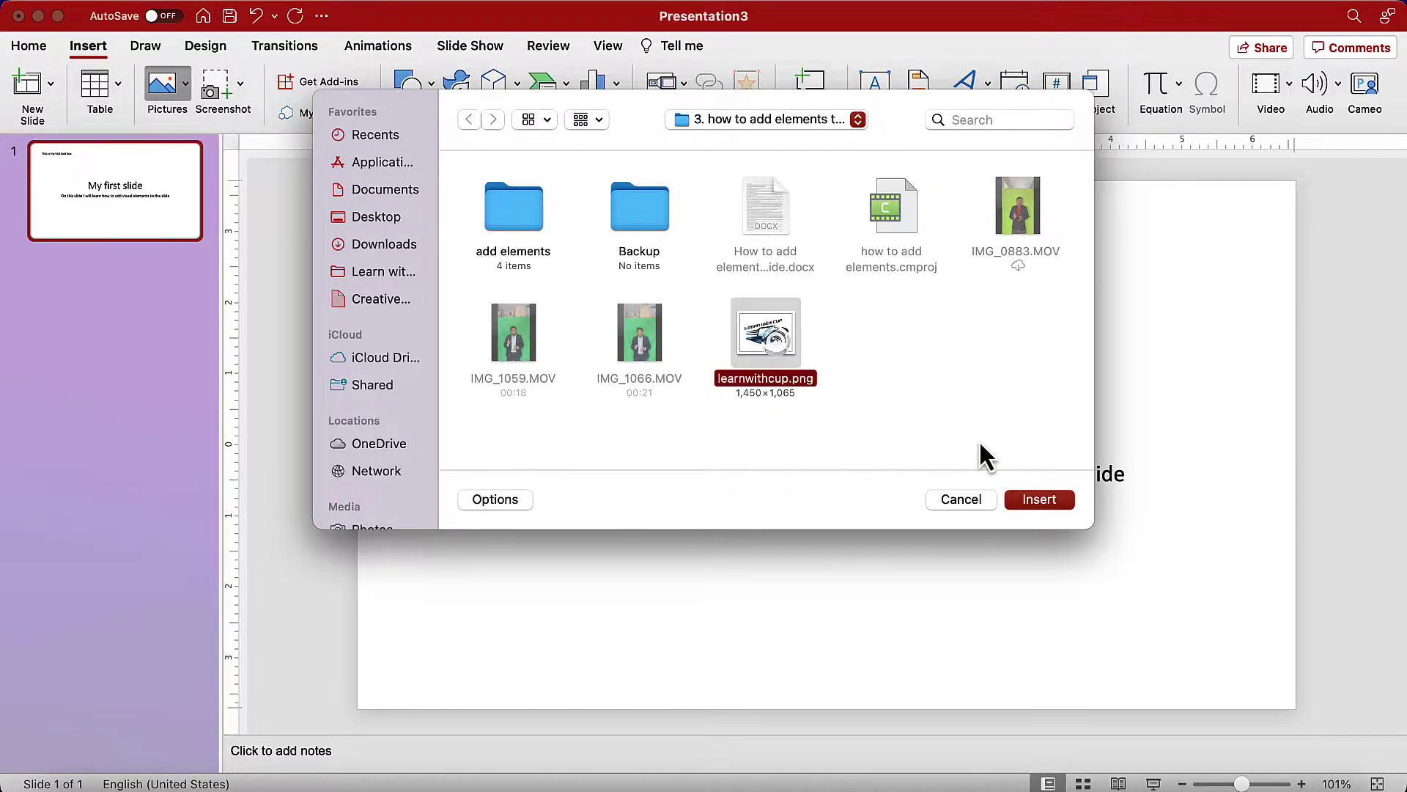
pyautogui.click(1039, 500)
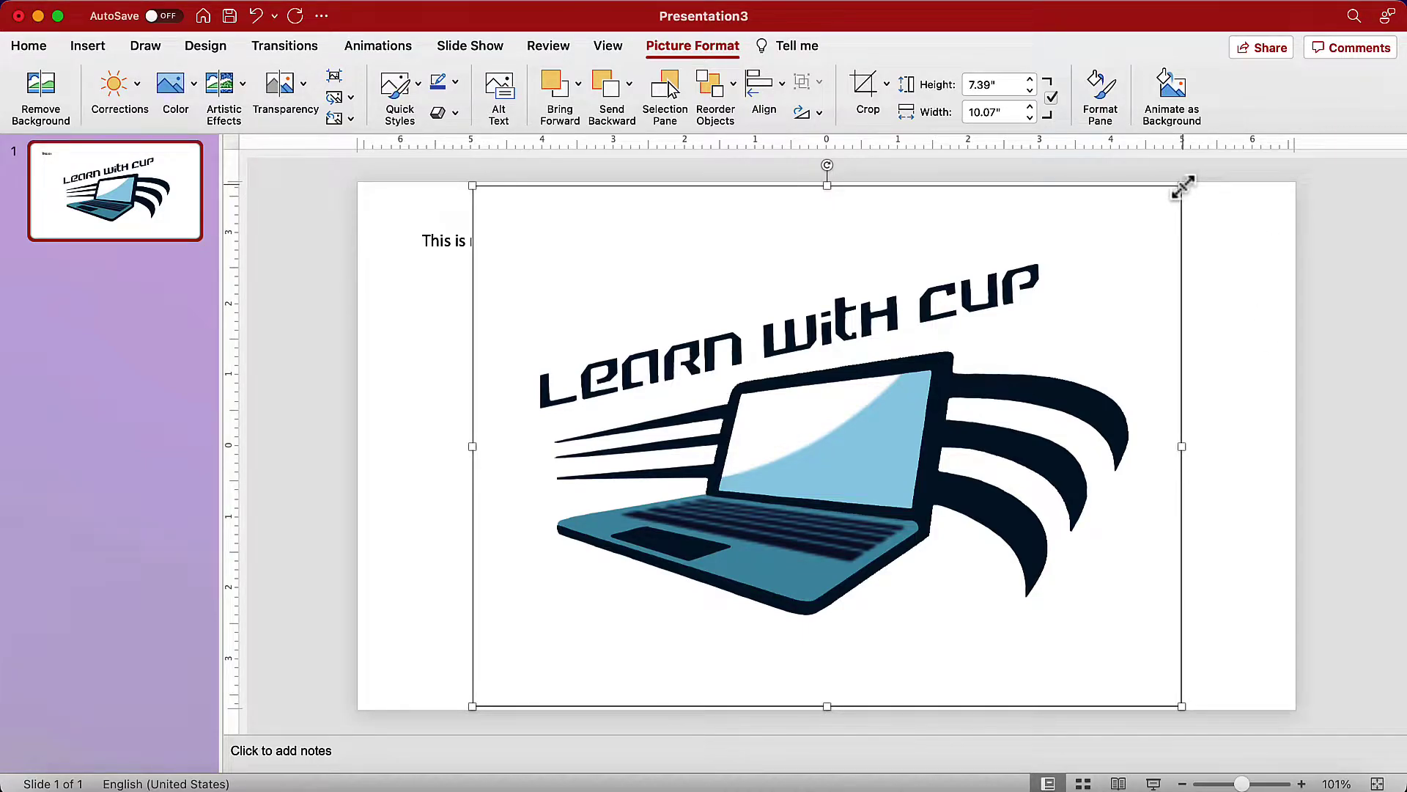
# Shrink the logo to 1.97" by 2.68" and place it in the slide's top-right corner.
pyautogui.moveTo(1182, 187); pyautogui.dragTo(714, 527)
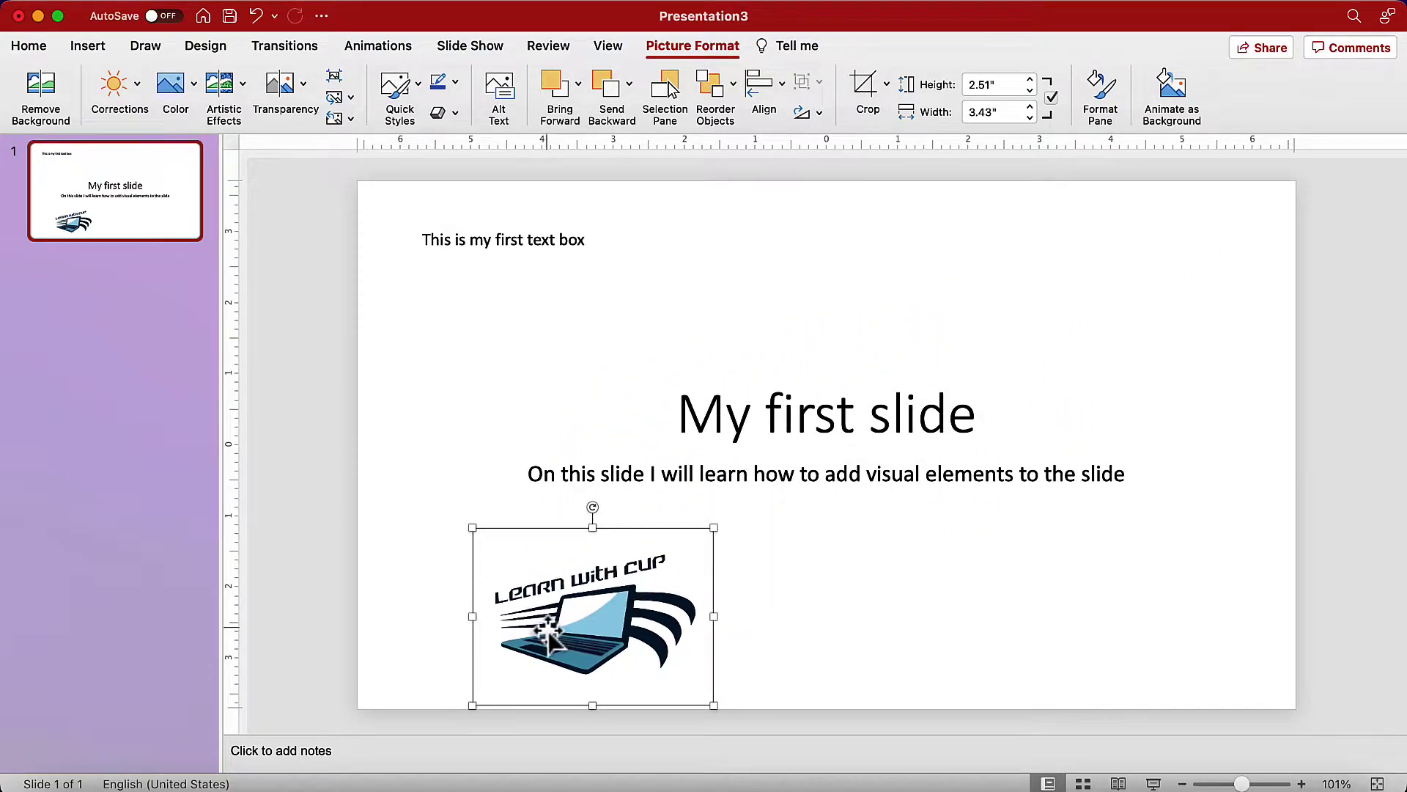
pyautogui.moveTo(551, 631); pyautogui.dragTo(1115, 299)
pyautogui.moveTo(1035, 376); pyautogui.dragTo(1156, 283)
pyautogui.click(1102, 411)
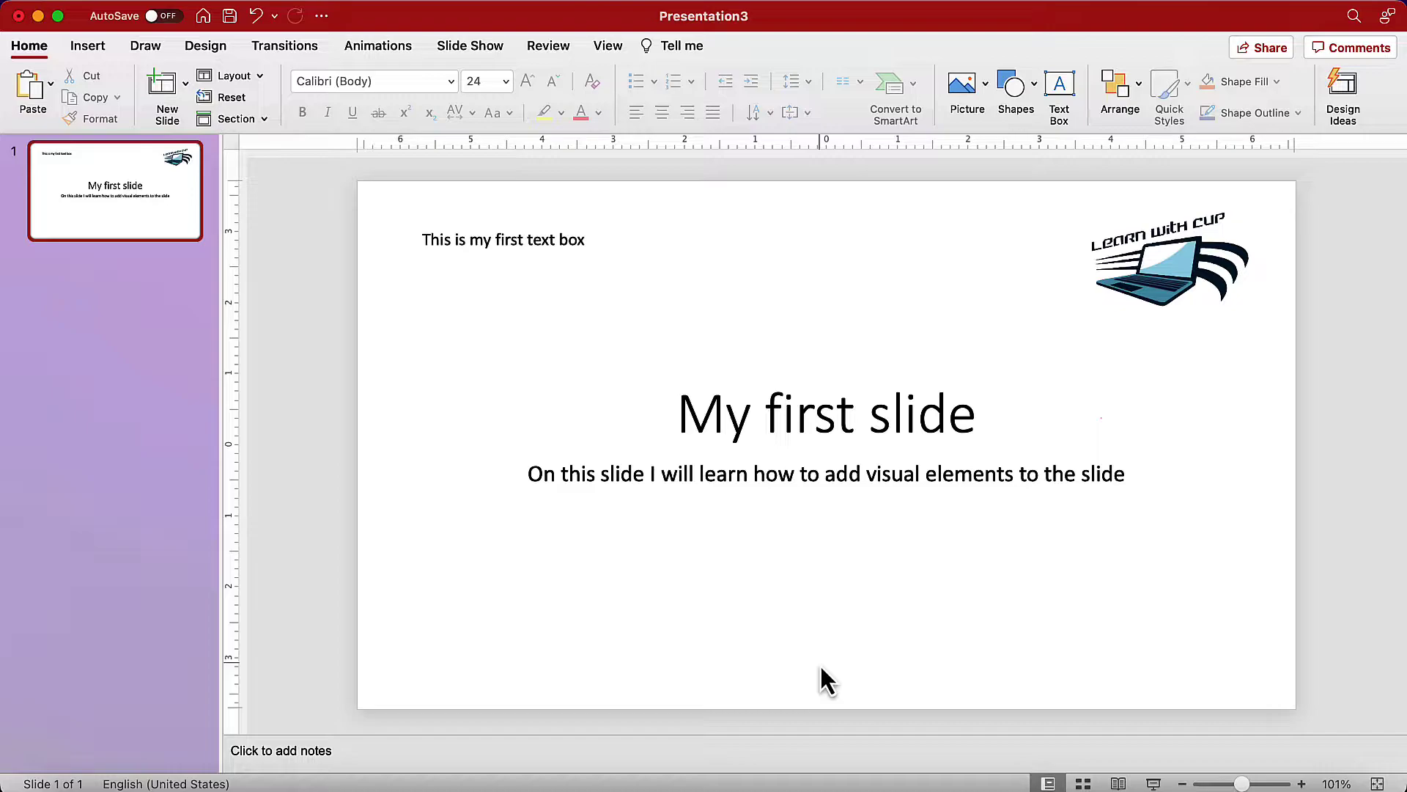
# Place a blue rectangle shape on the left of the slide below the subtitle.
pyautogui.click(1034, 107)
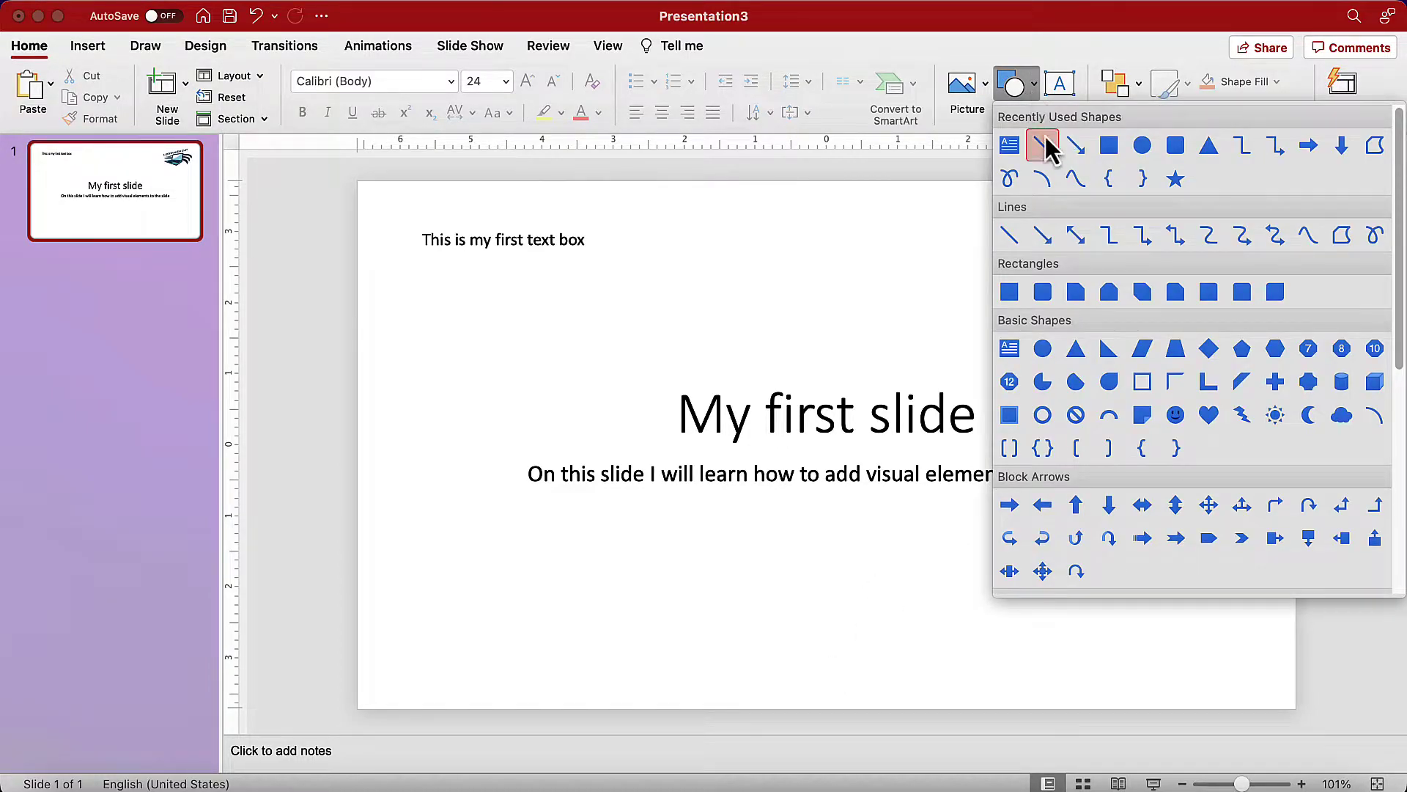
pyautogui.click(1108, 146)
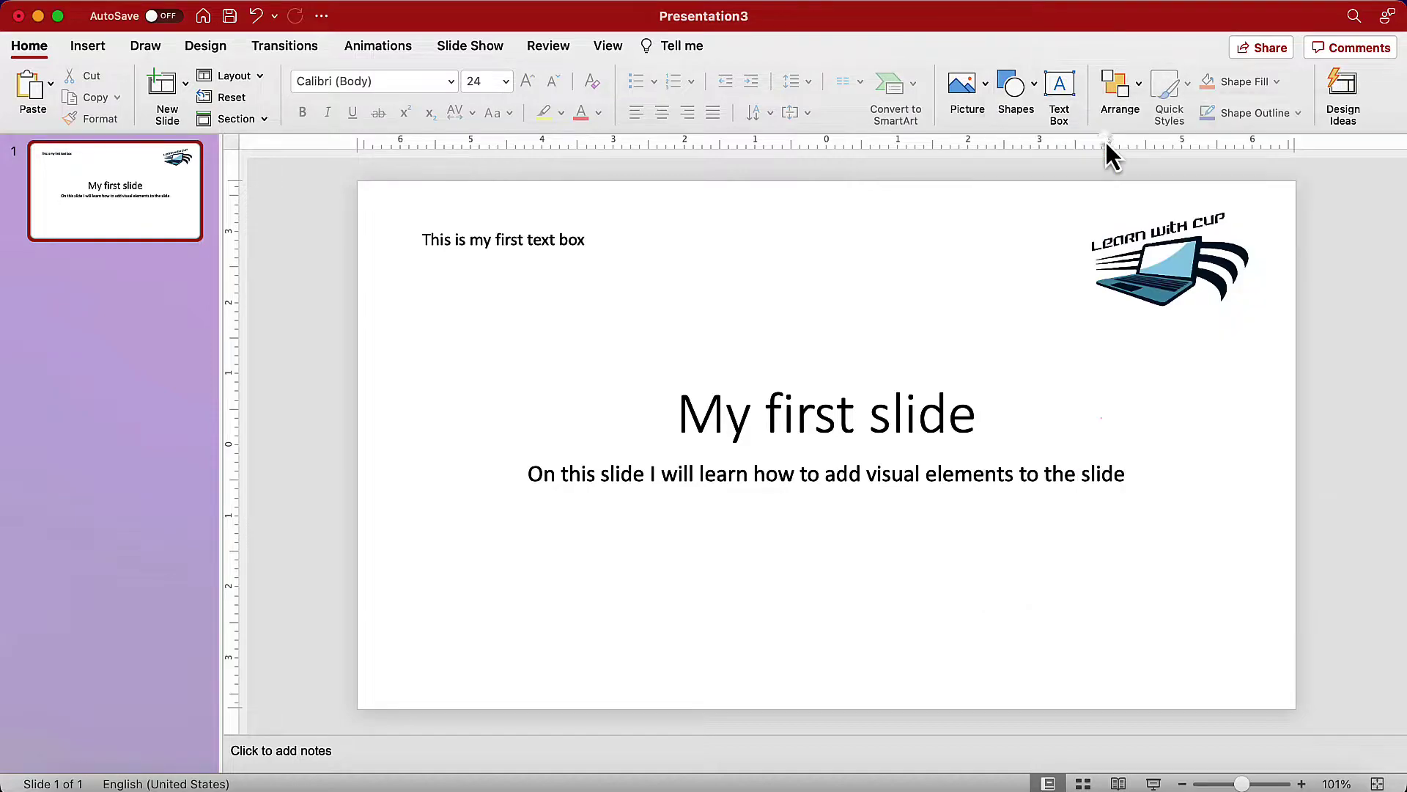
pyautogui.click(435, 524)
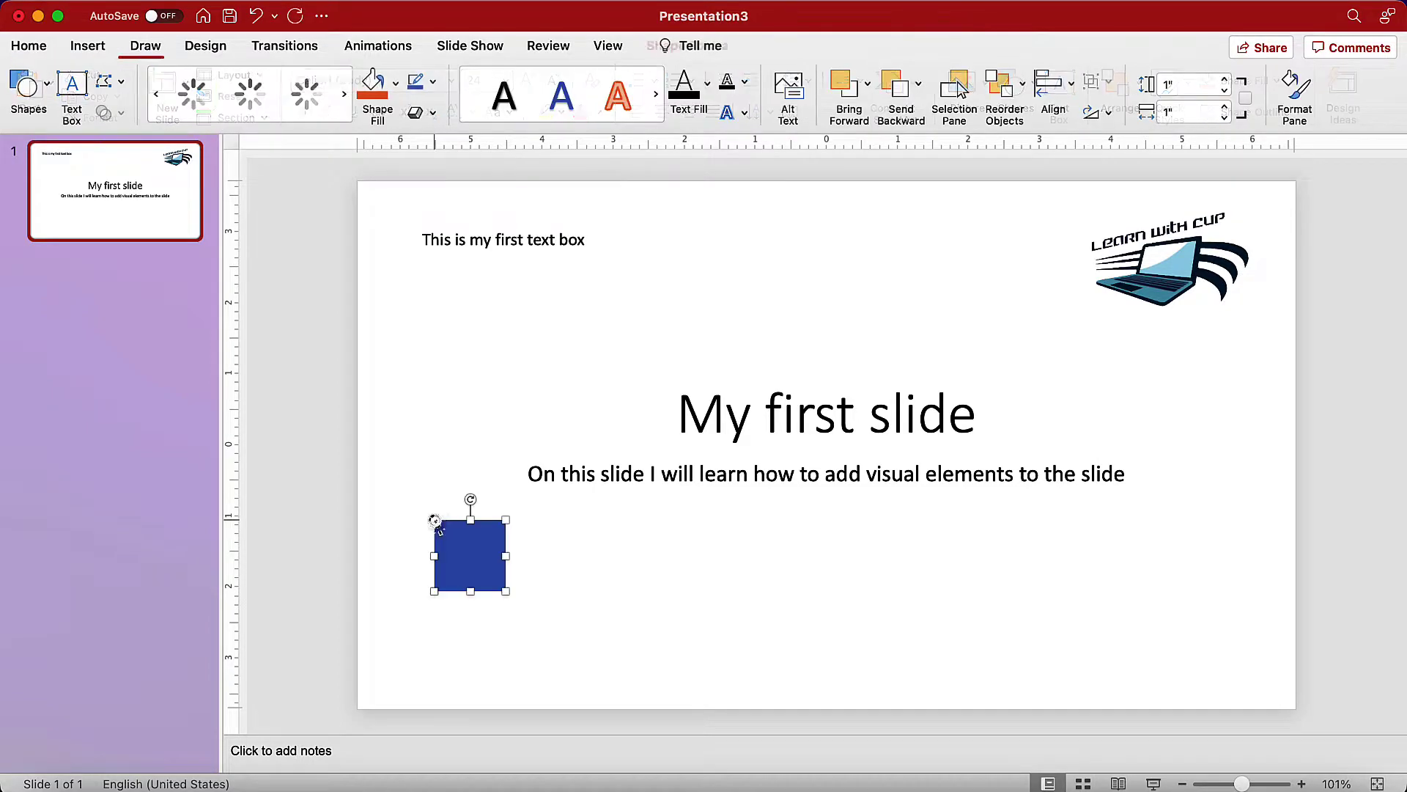
pyautogui.click(623, 583)
pyautogui.click(629, 616)
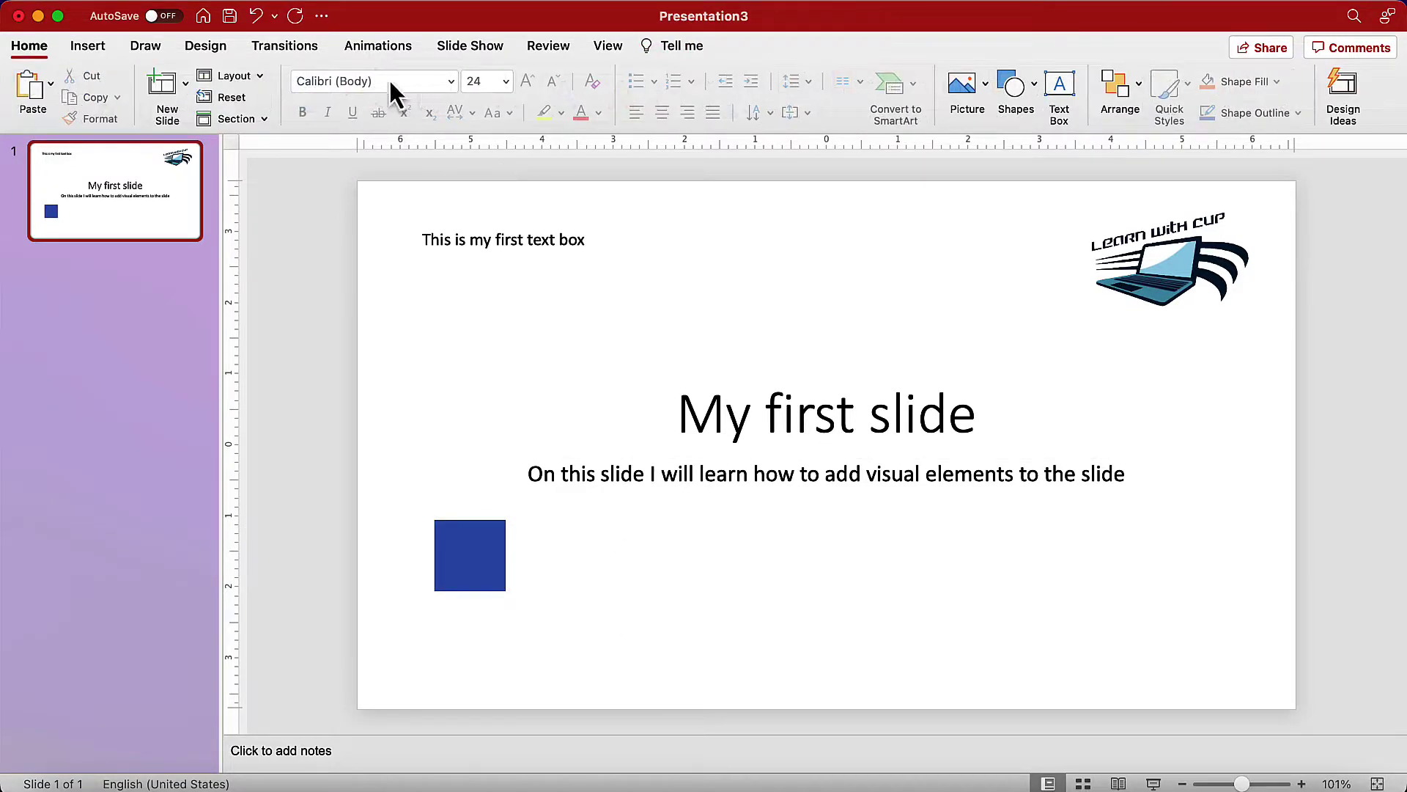
pyautogui.click(1008, 85)
pyautogui.click(1109, 144)
# Draw a second rectangle beside the first and set its width to 2 inches, making a 2" square.
pyautogui.moveTo(540, 523)
pyautogui.mouseDown()
pyautogui.moveTo(546, 554)
pyautogui.moveTo(612, 571)
pyautogui.moveTo(632, 602)
pyautogui.moveTo(707, 611)
pyautogui.moveTo(709, 664)
pyautogui.mouseUp()
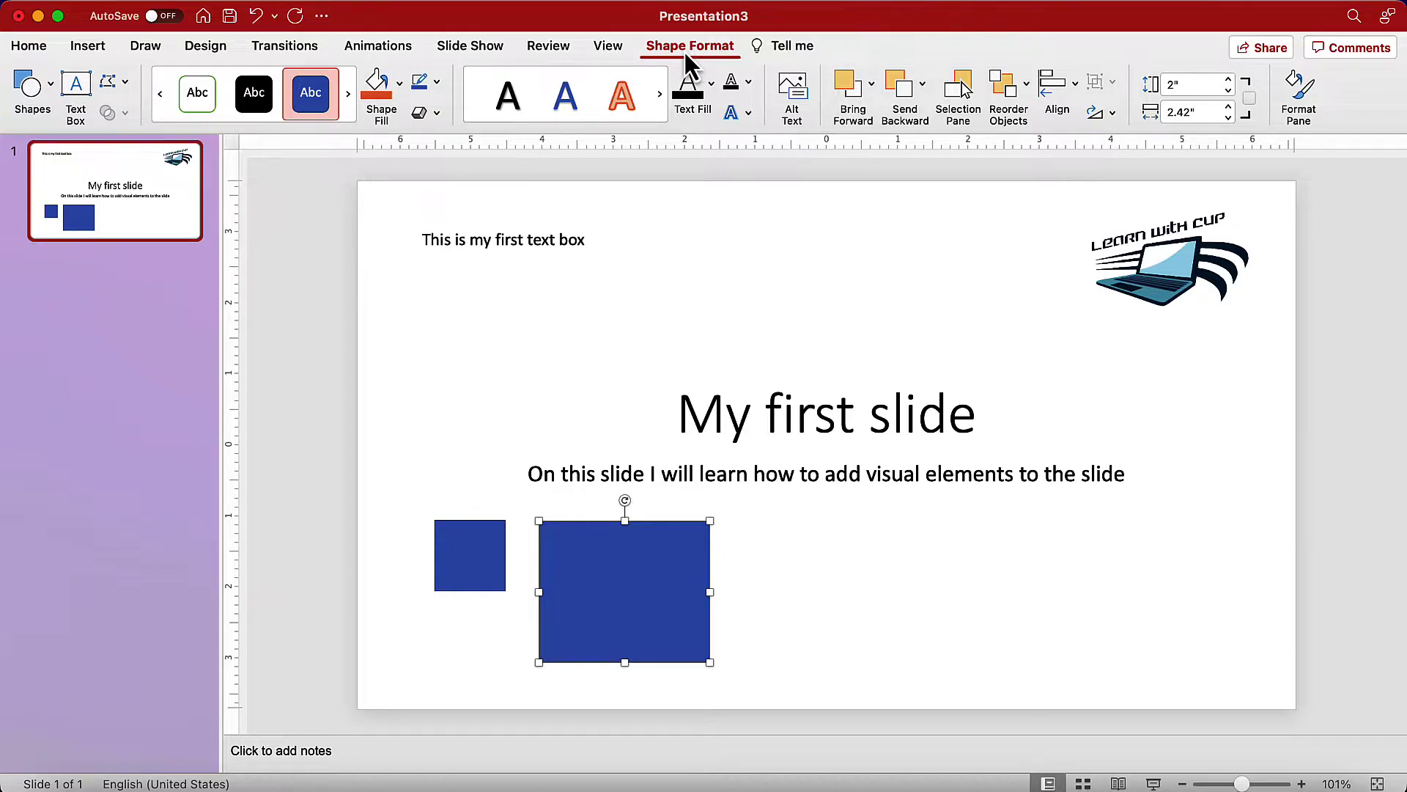
pyautogui.click(1208, 118)
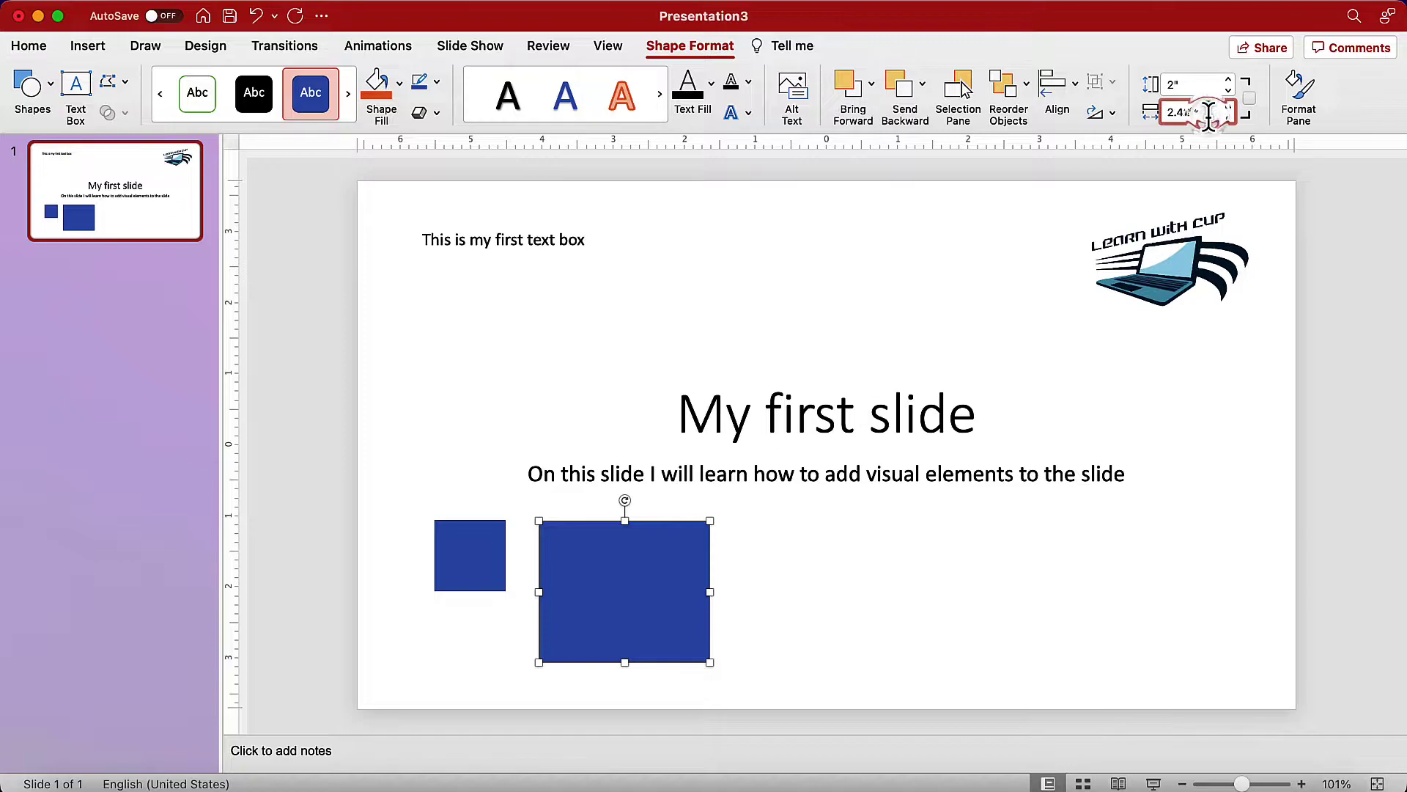
pyautogui.press('BackSpace')
pyautogui.press('BackSpace')
pyautogui.press('BackSpace')
pyautogui.press('BackSpace')
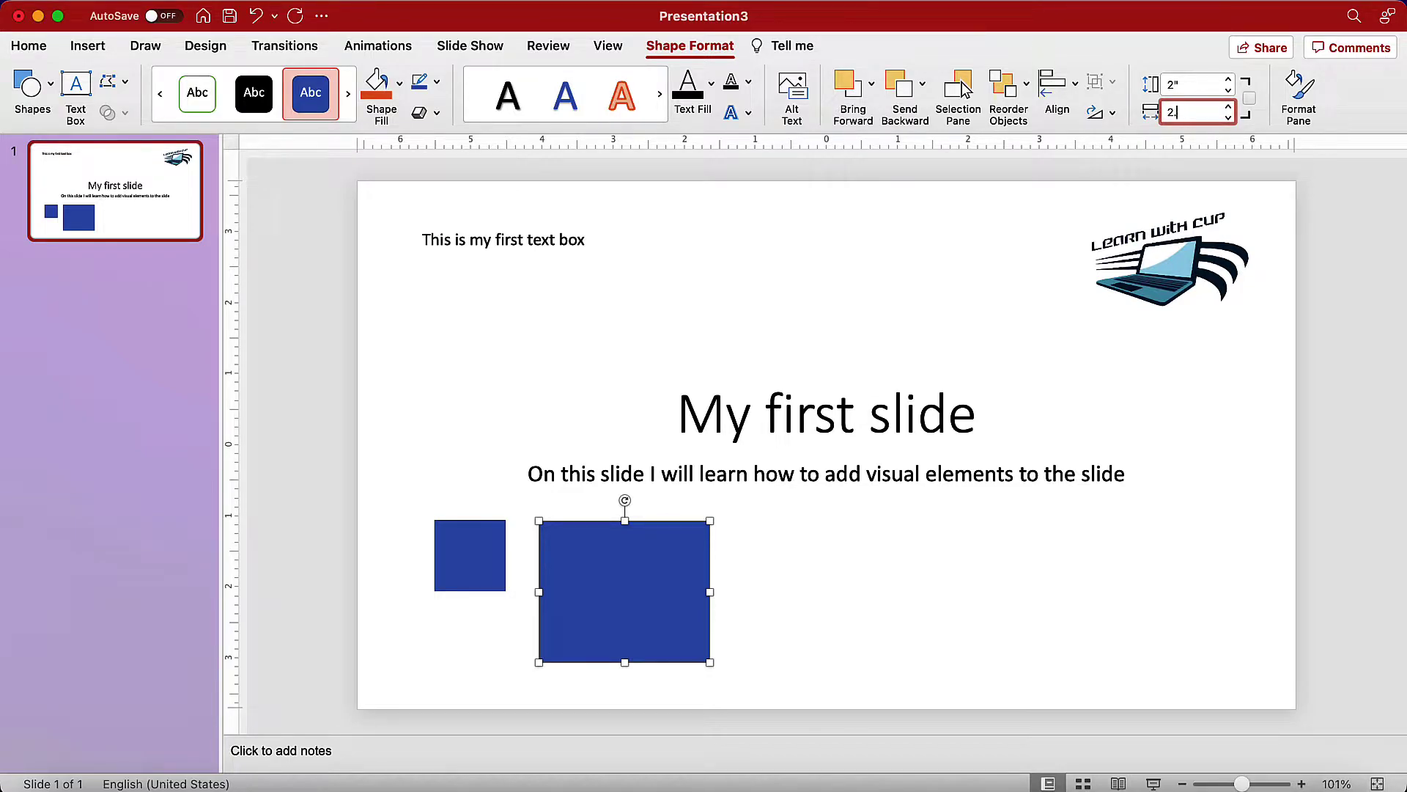
pyautogui.press('Return')
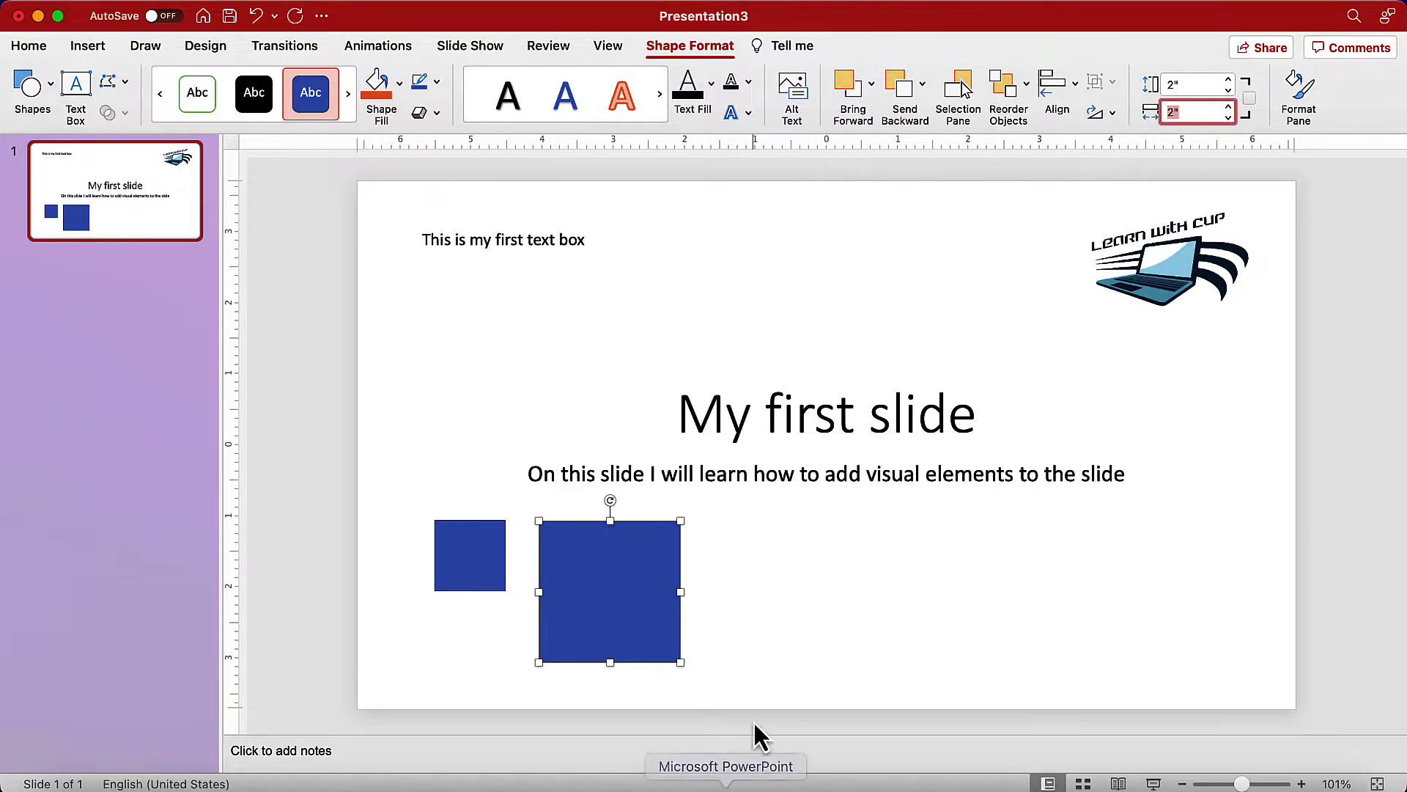
pyautogui.click(788, 686)
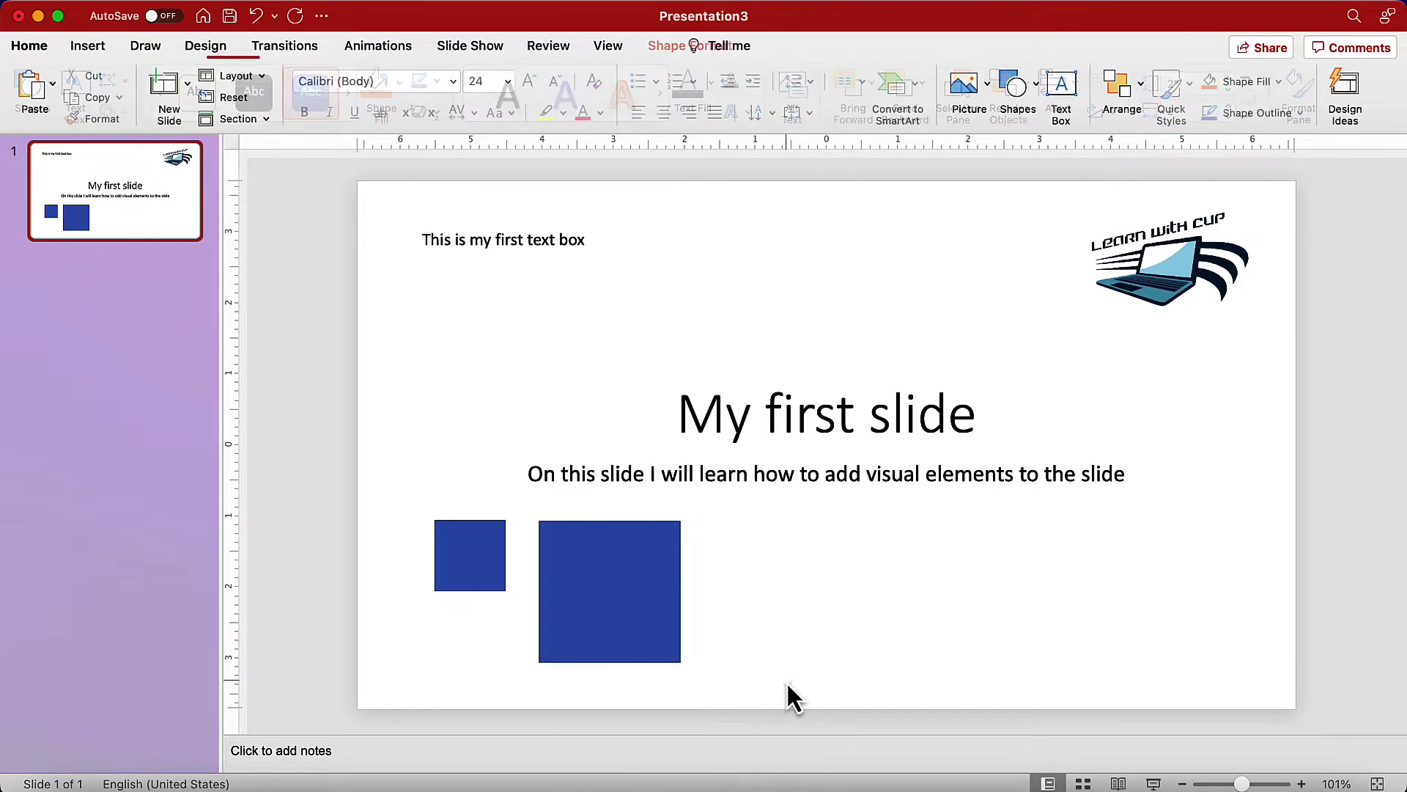
# Add a blue oval circle on the right side of the slide.
pyautogui.click(1032, 94)
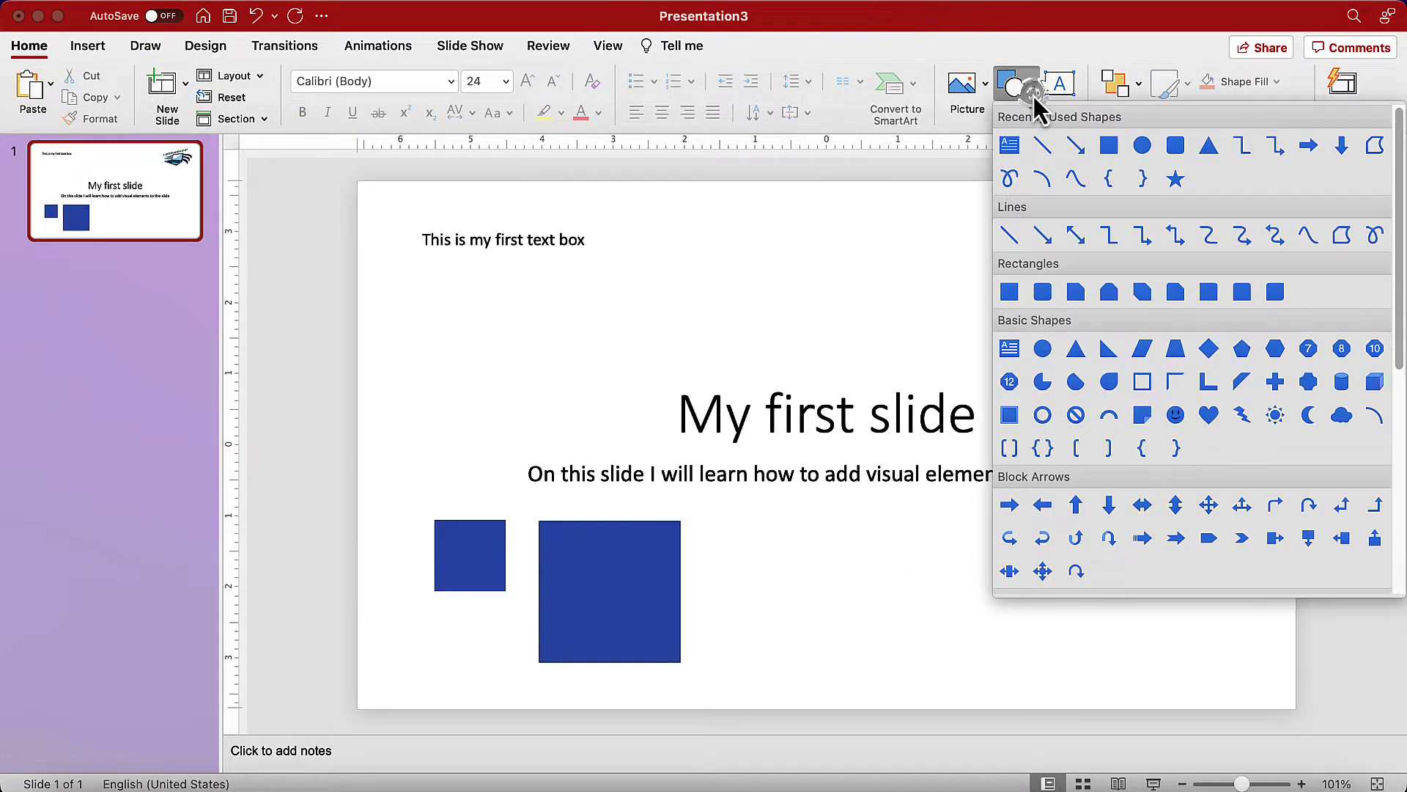
pyautogui.click(1141, 147)
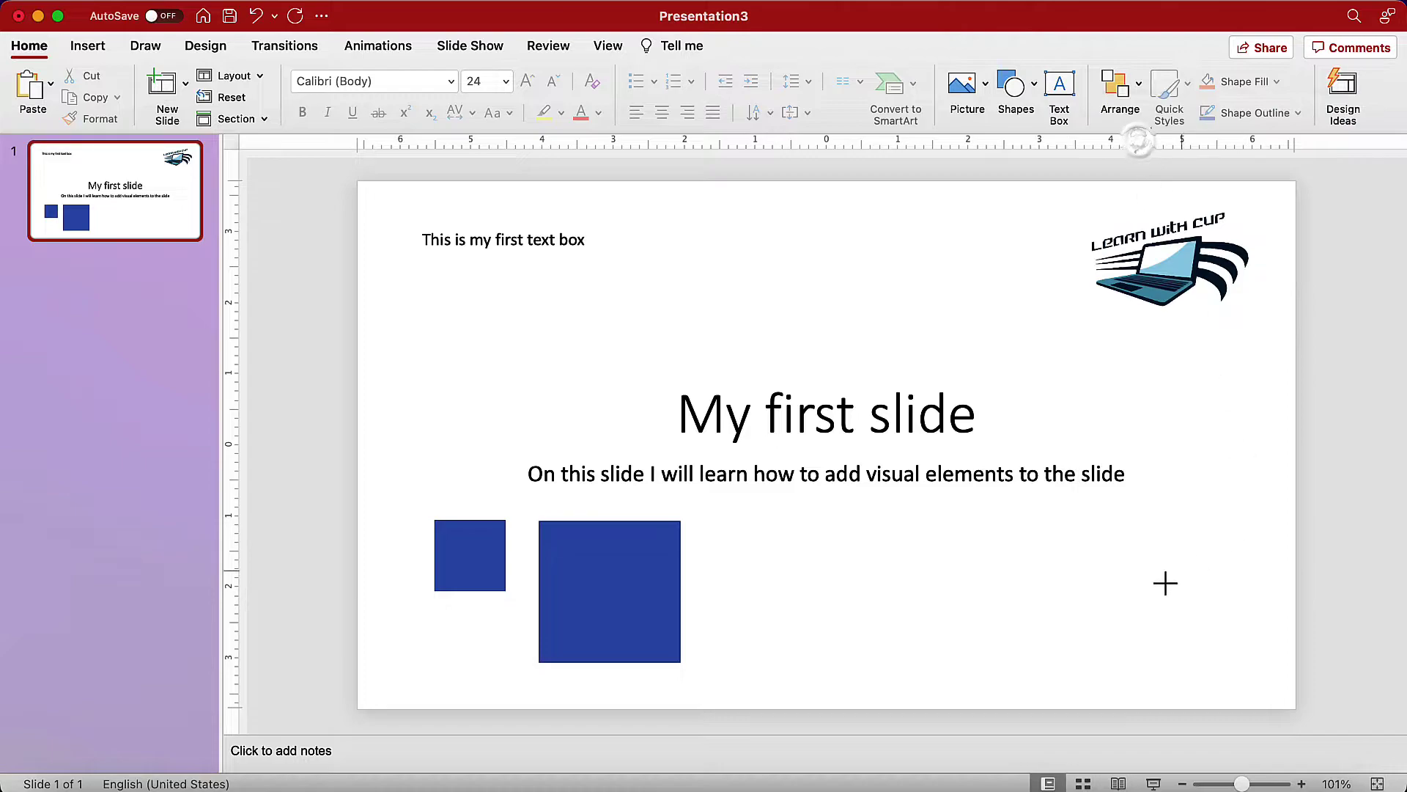
pyautogui.click(1078, 519)
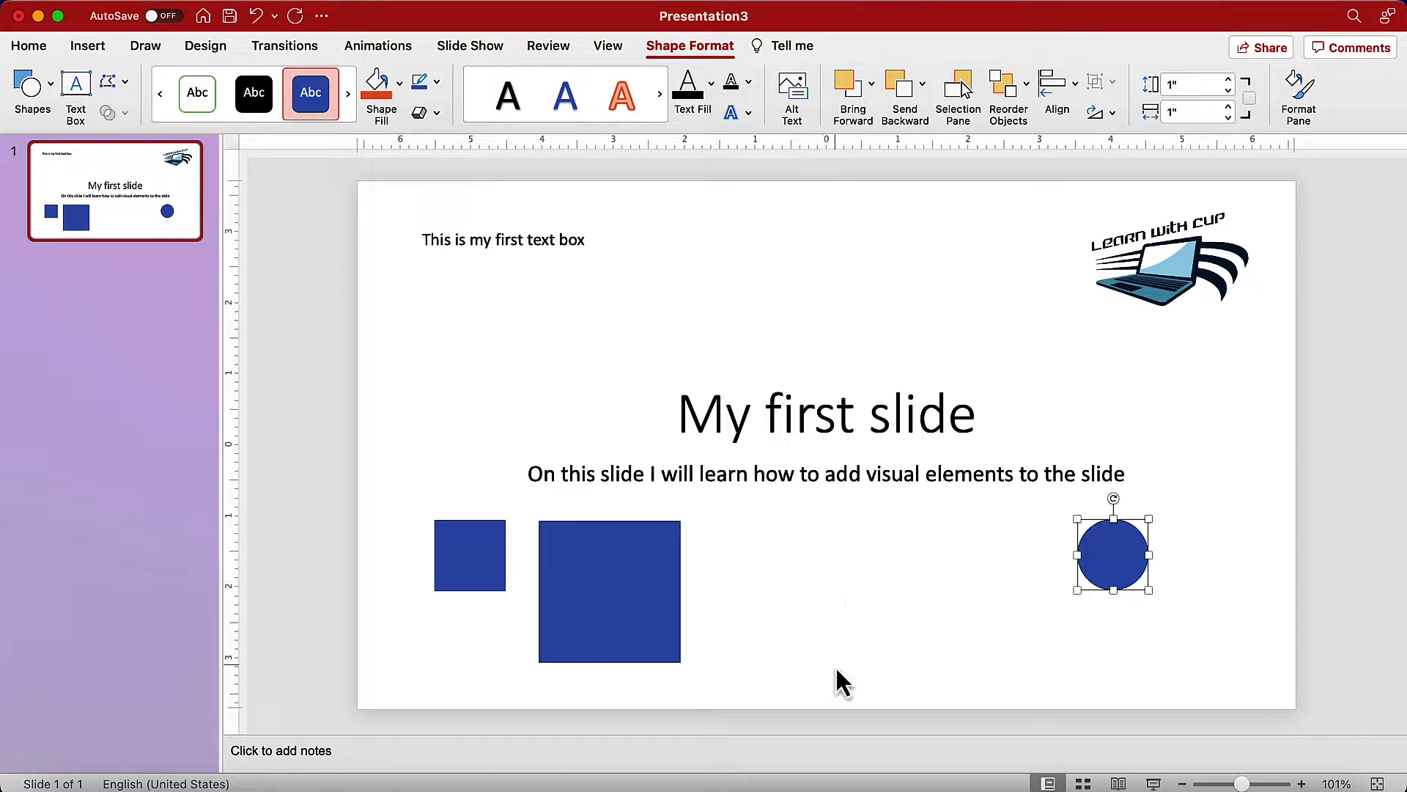
# Draw a 1.28" by 2.19" blue cloud between the large square and the circle.
pyautogui.click(19, 50)
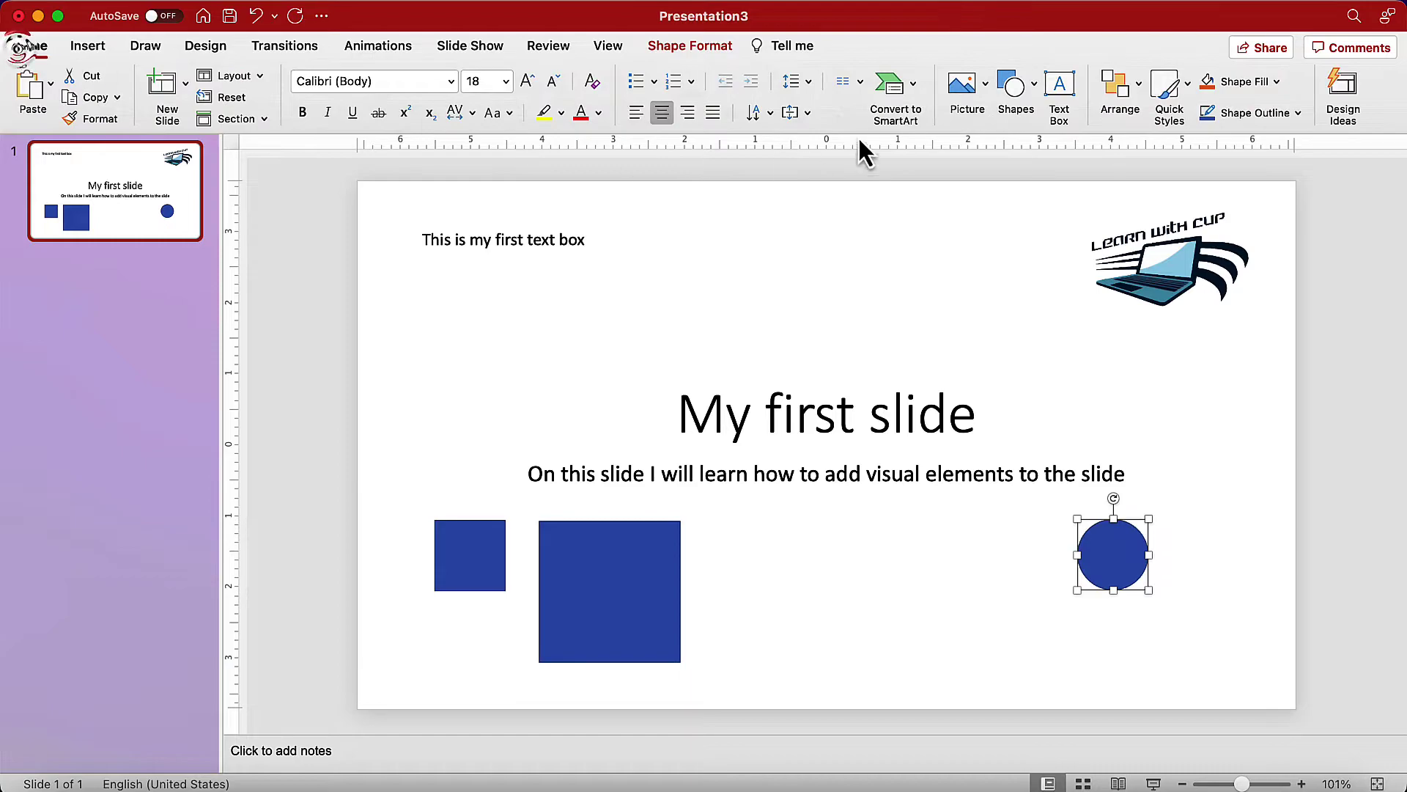
pyautogui.click(1019, 87)
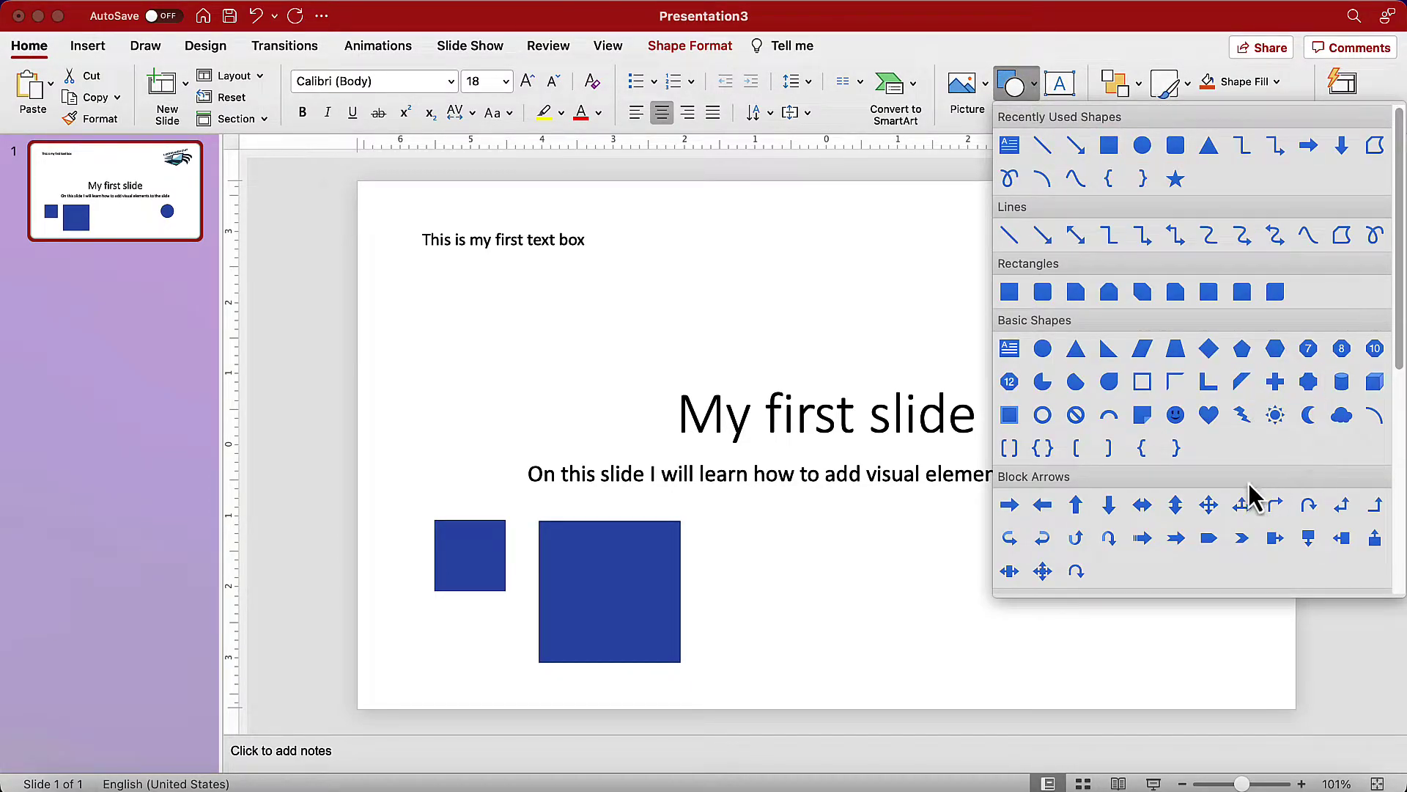
pyautogui.click(1342, 415)
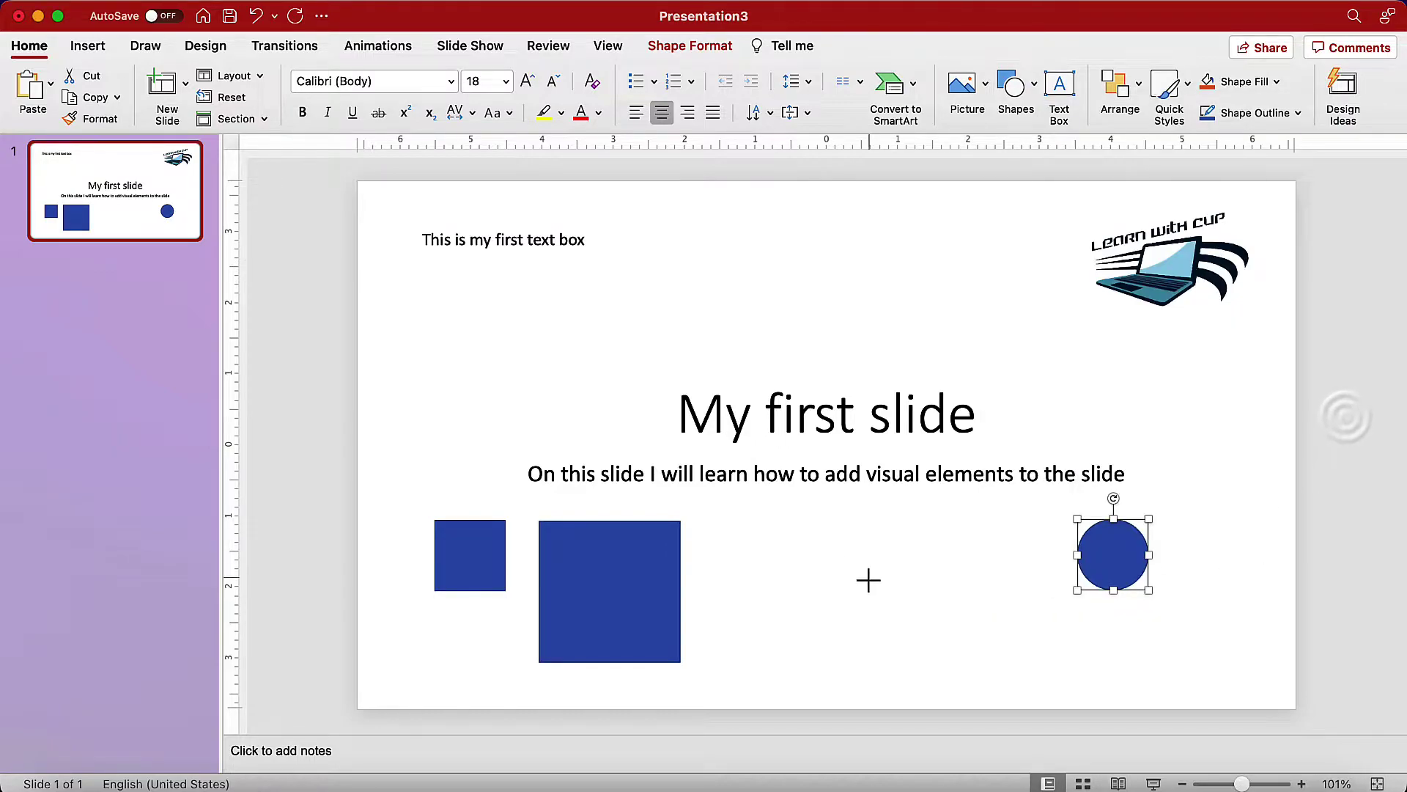
pyautogui.moveTo(805, 534); pyautogui.dragTo(960, 618)
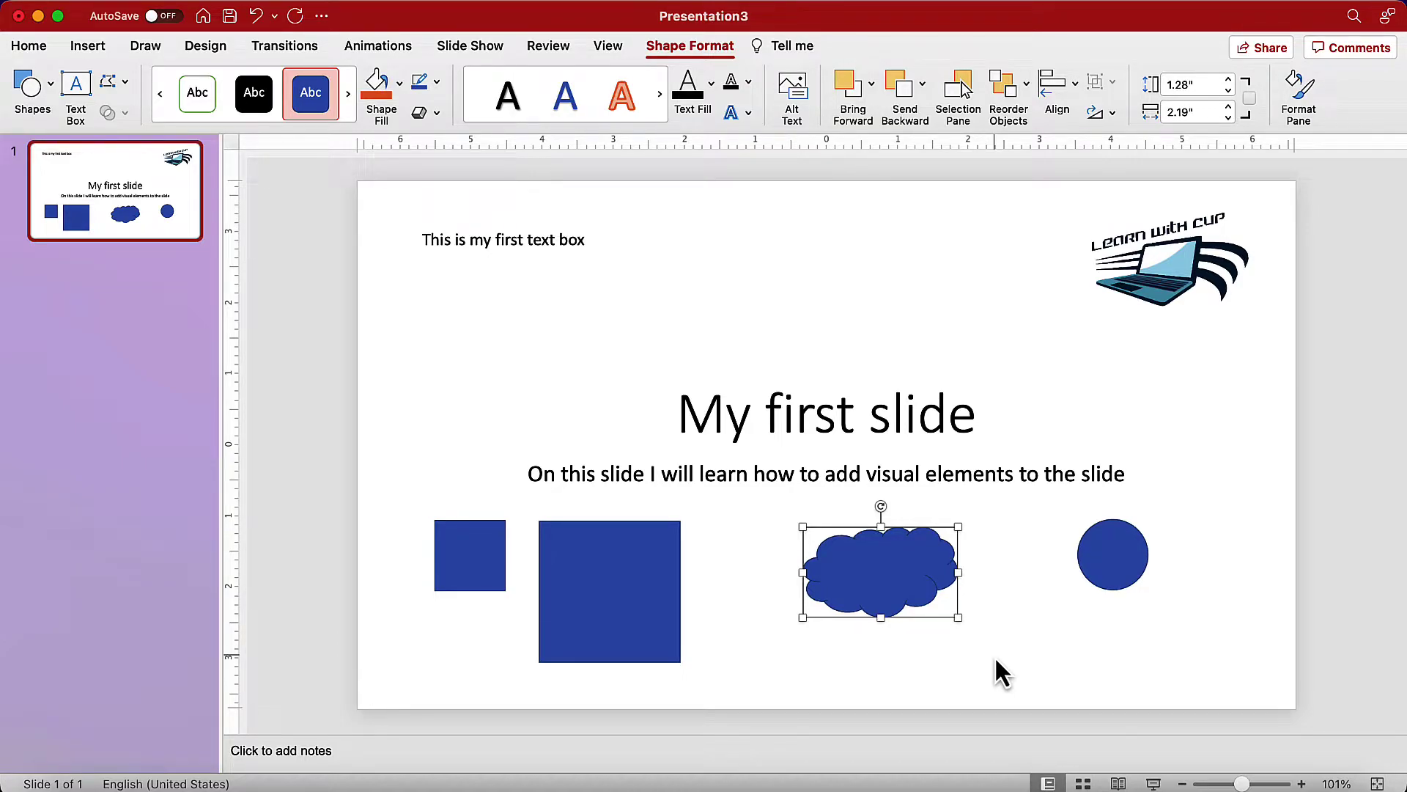
pyautogui.click(1026, 672)
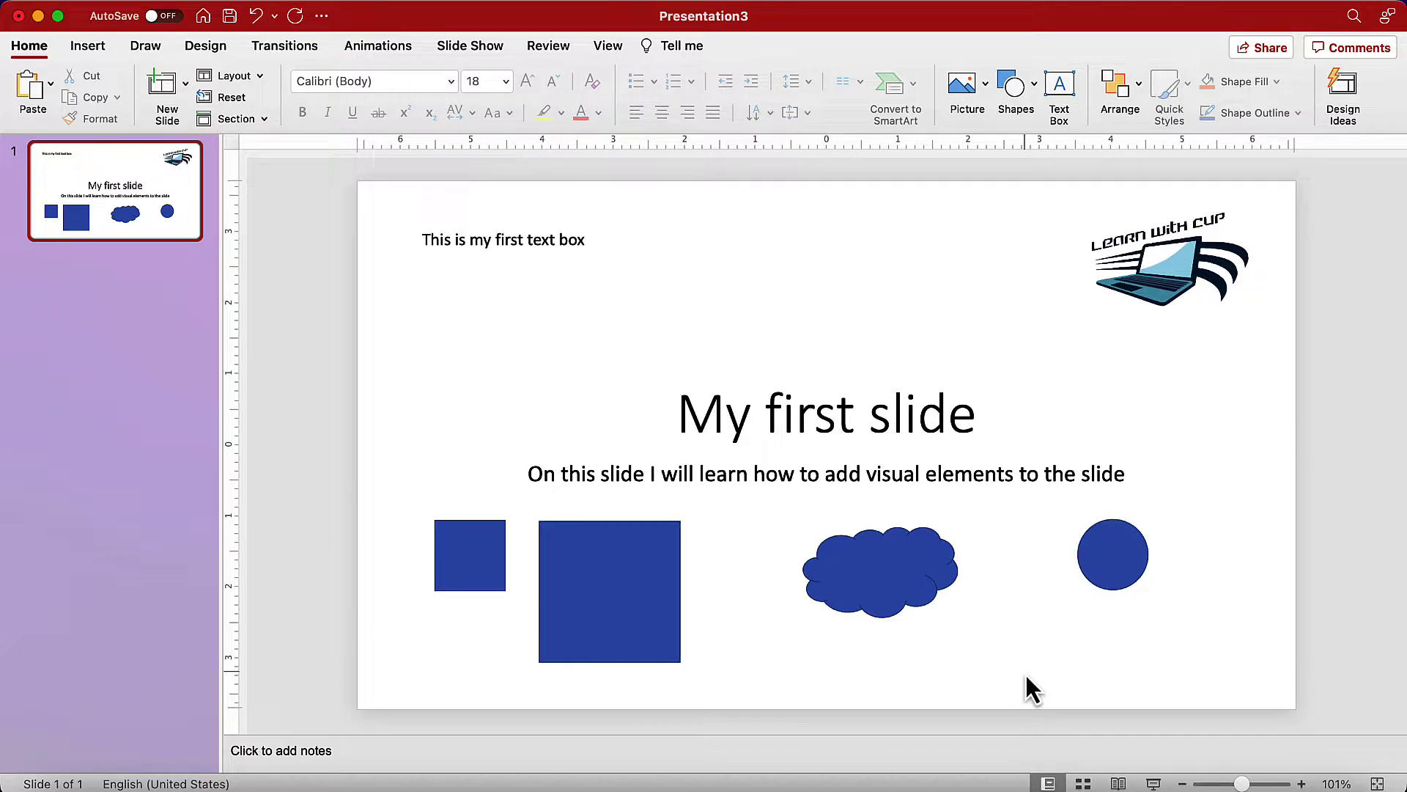
pyautogui.click(906, 566)
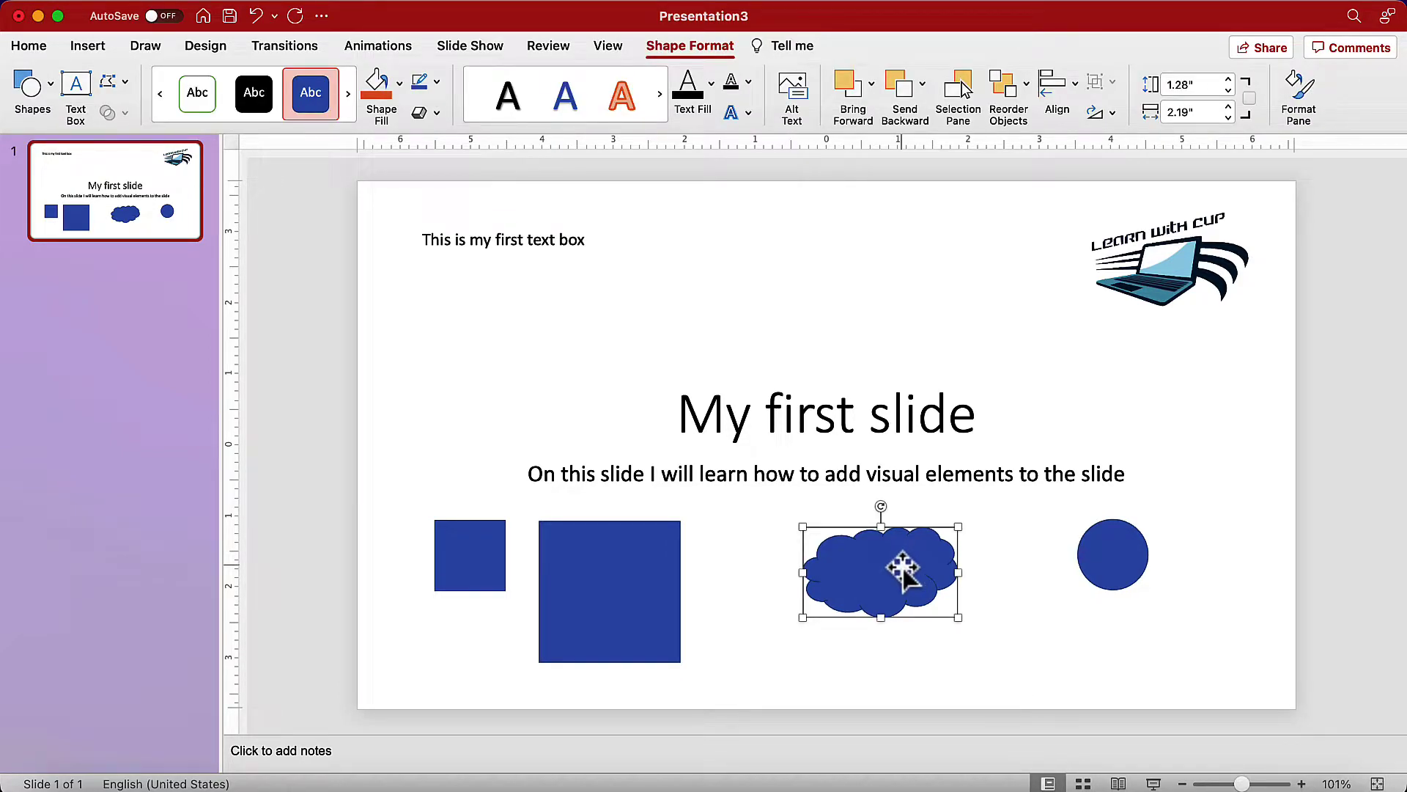
# Try a light green fill on the cloud, then remove the fill again.
pyautogui.click(687, 47)
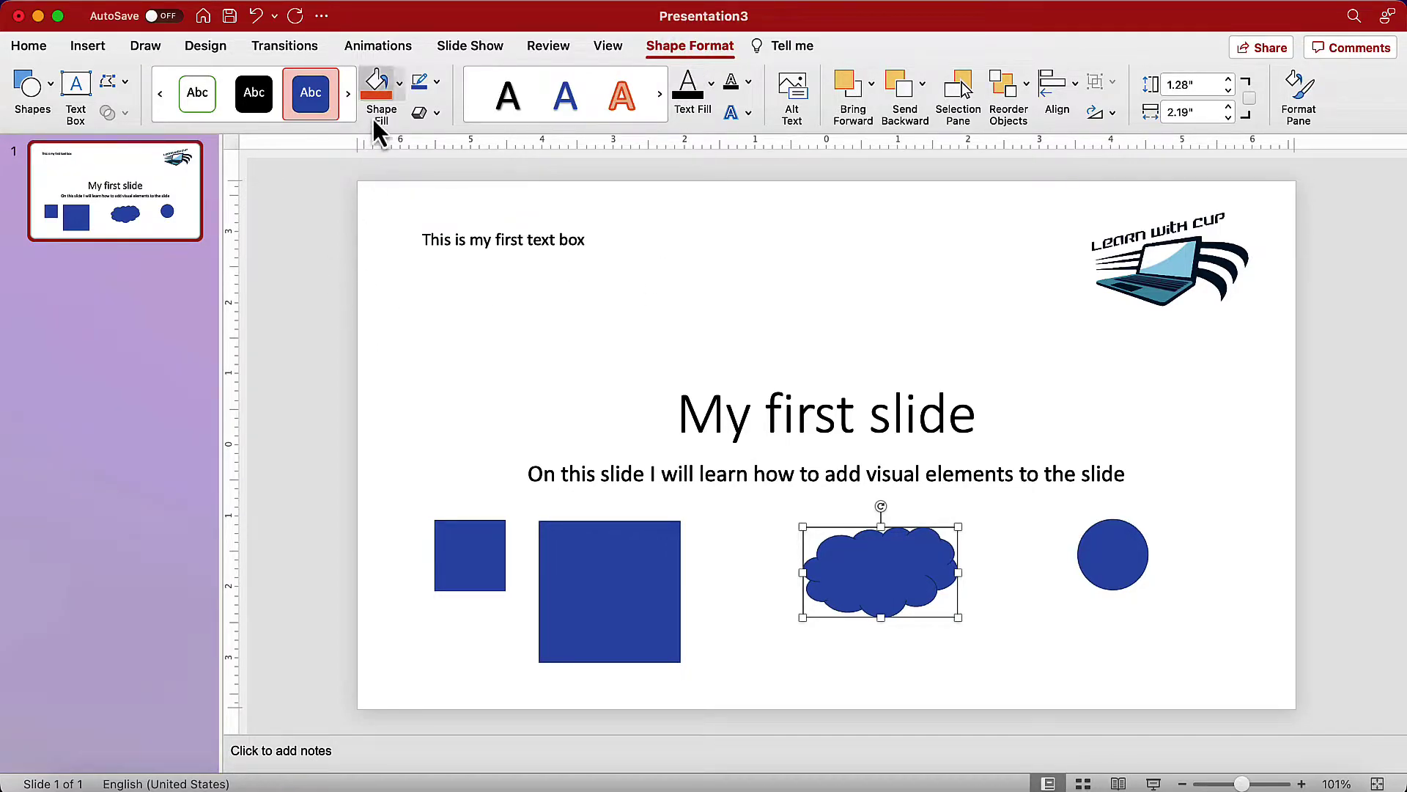
pyautogui.click(399, 83)
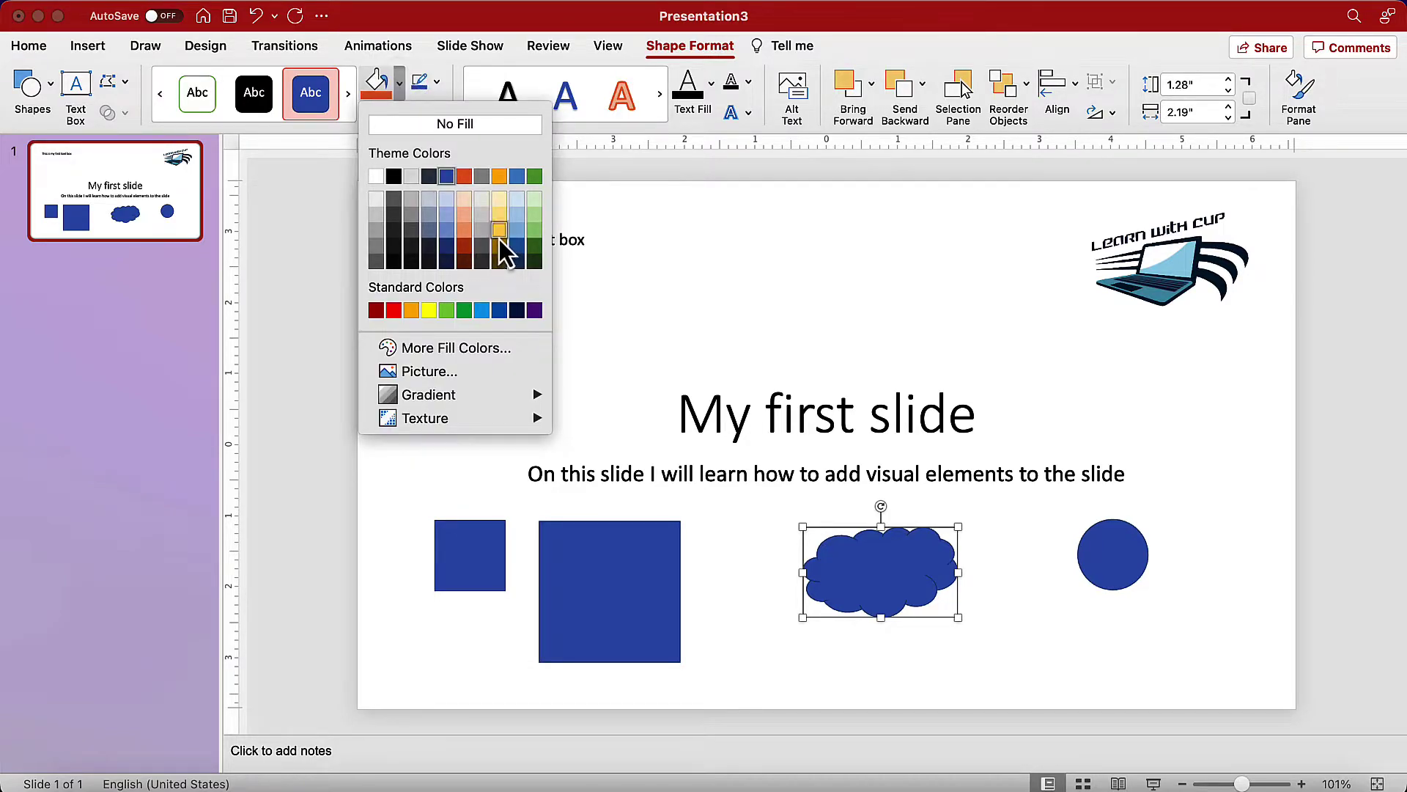
pyautogui.click(446, 313)
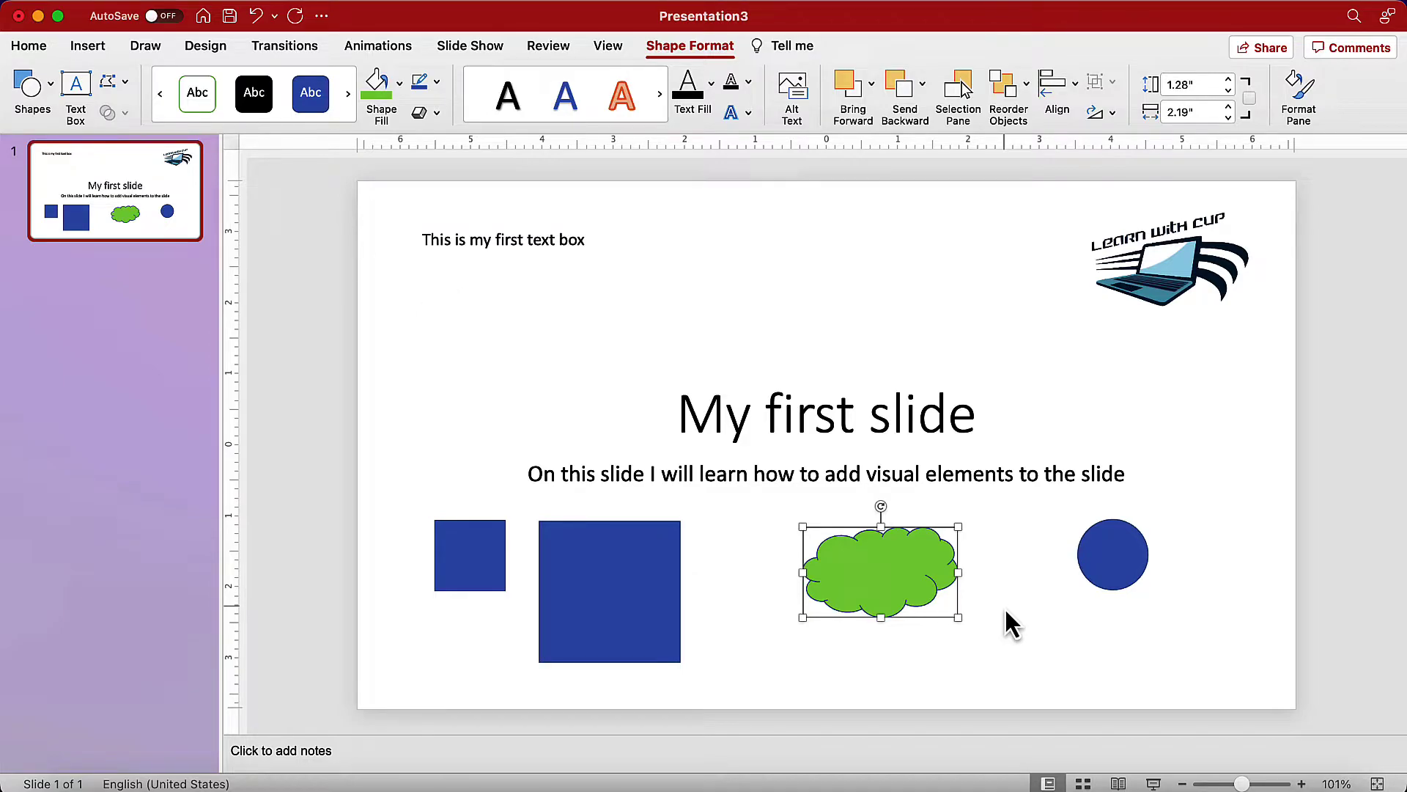
pyautogui.click(403, 85)
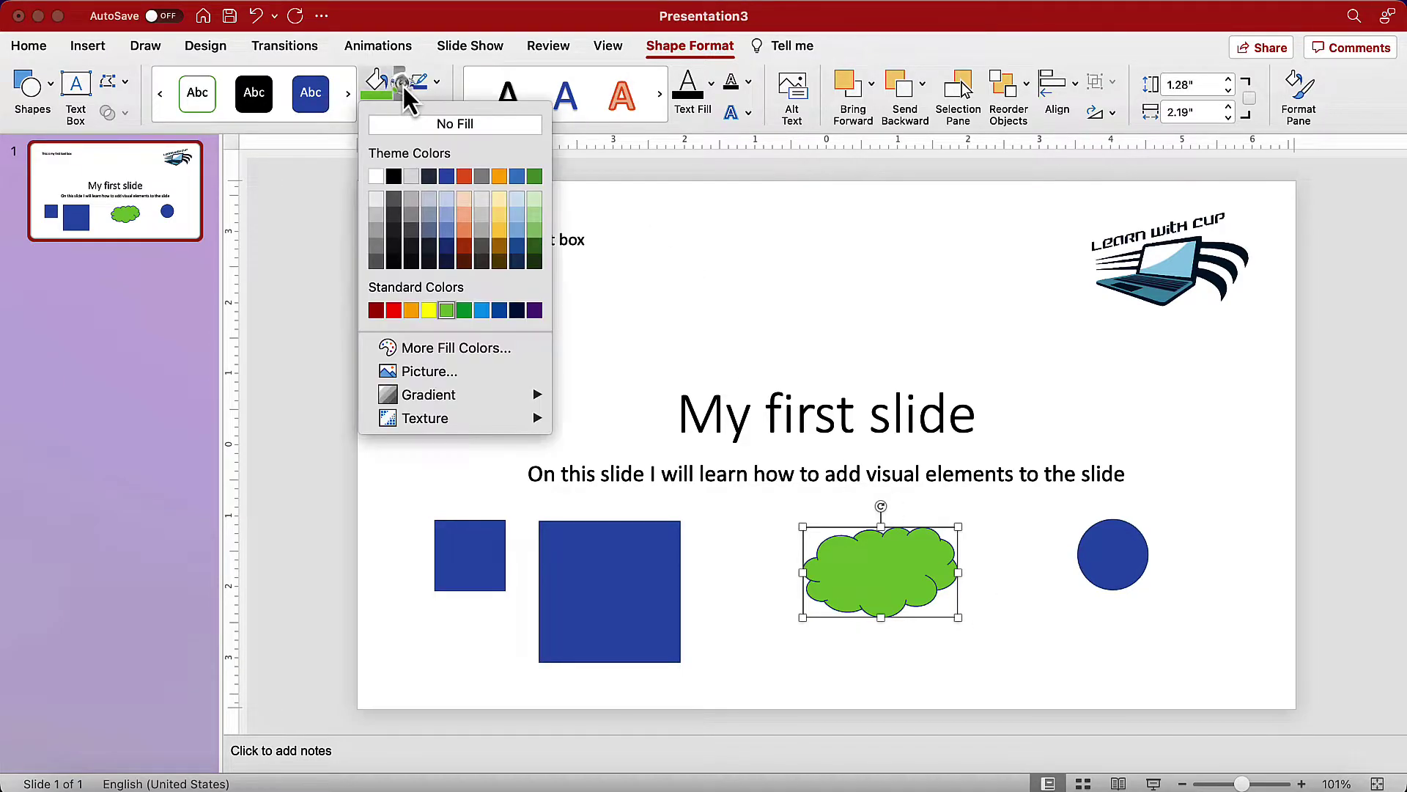
pyautogui.click(420, 132)
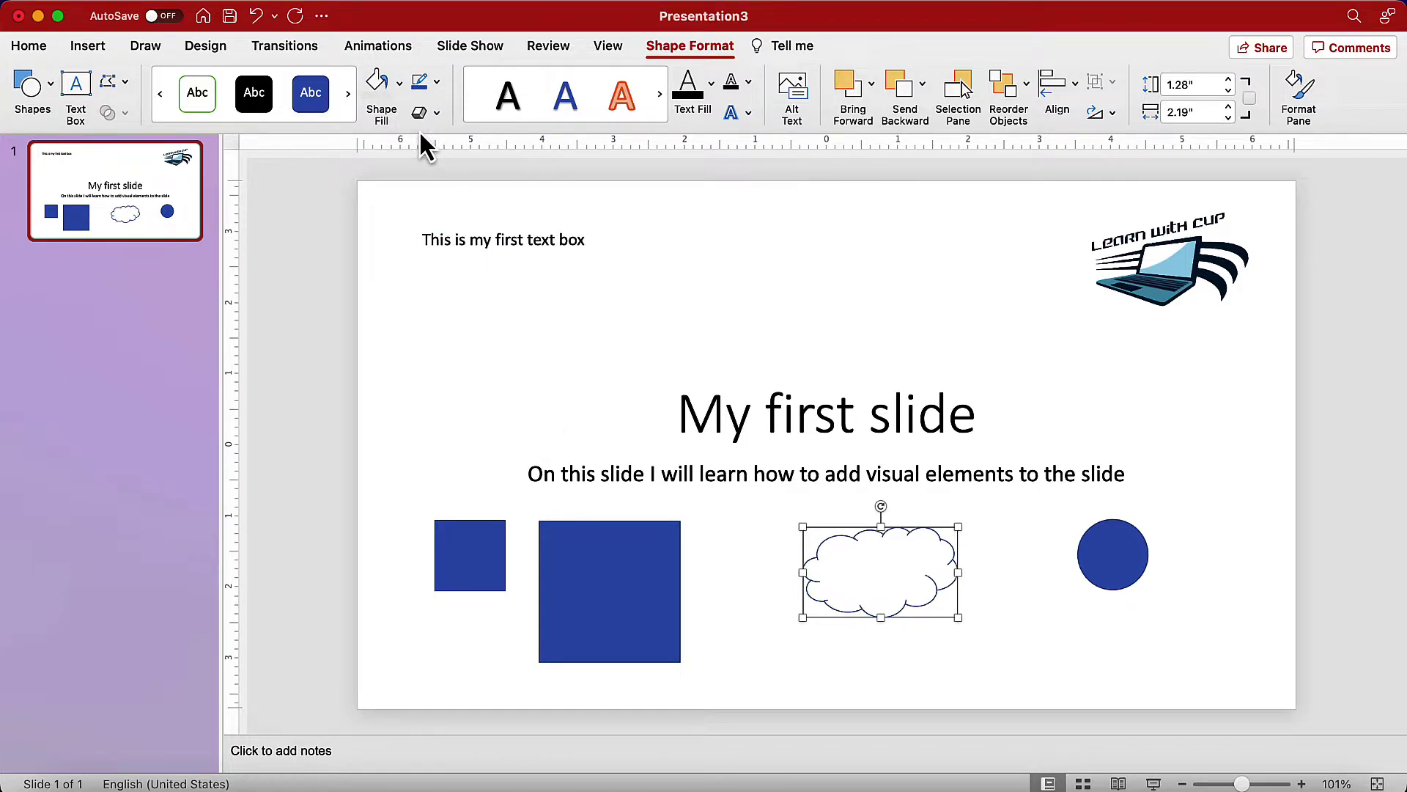
# Give the cloud a purple outline and a green fill.
pyautogui.click(438, 82)
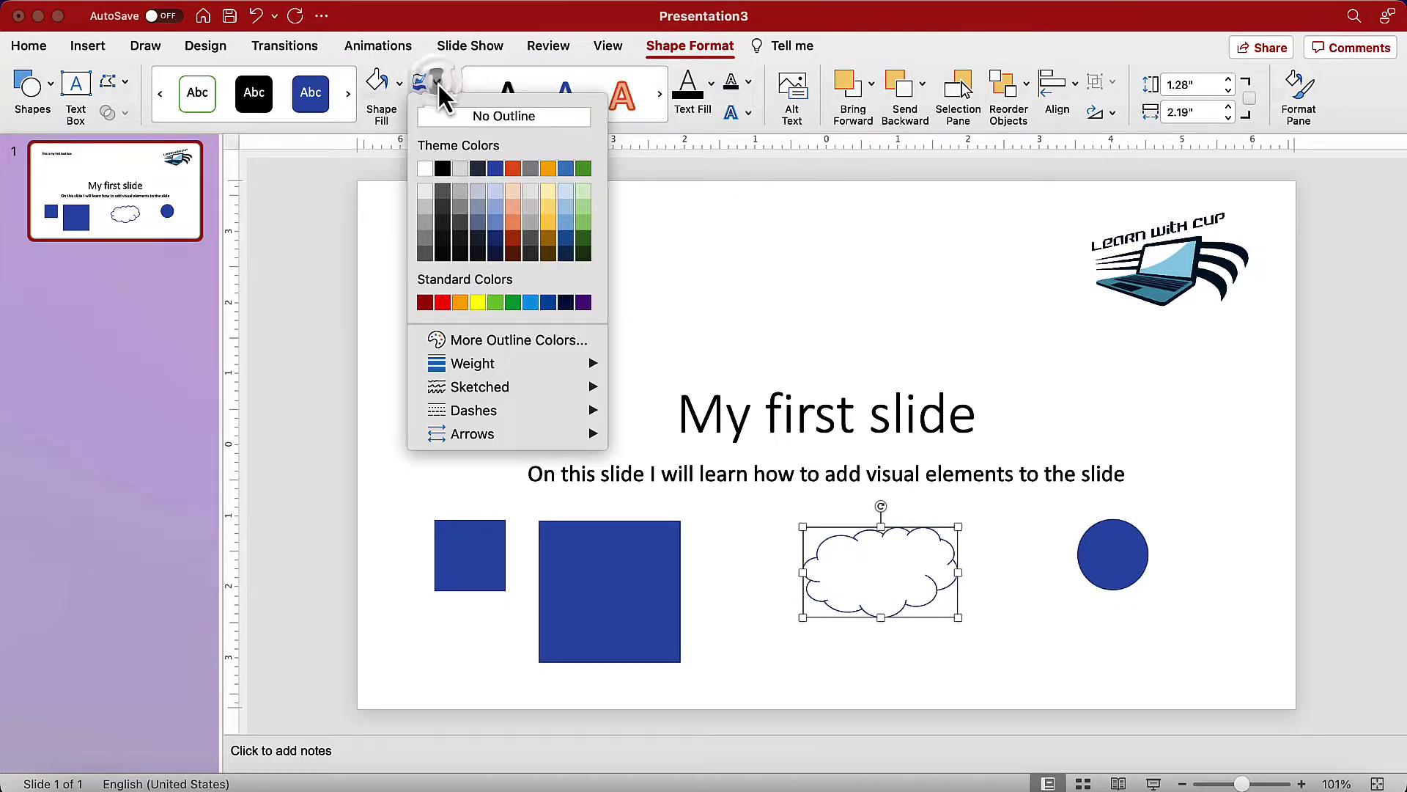
pyautogui.click(584, 302)
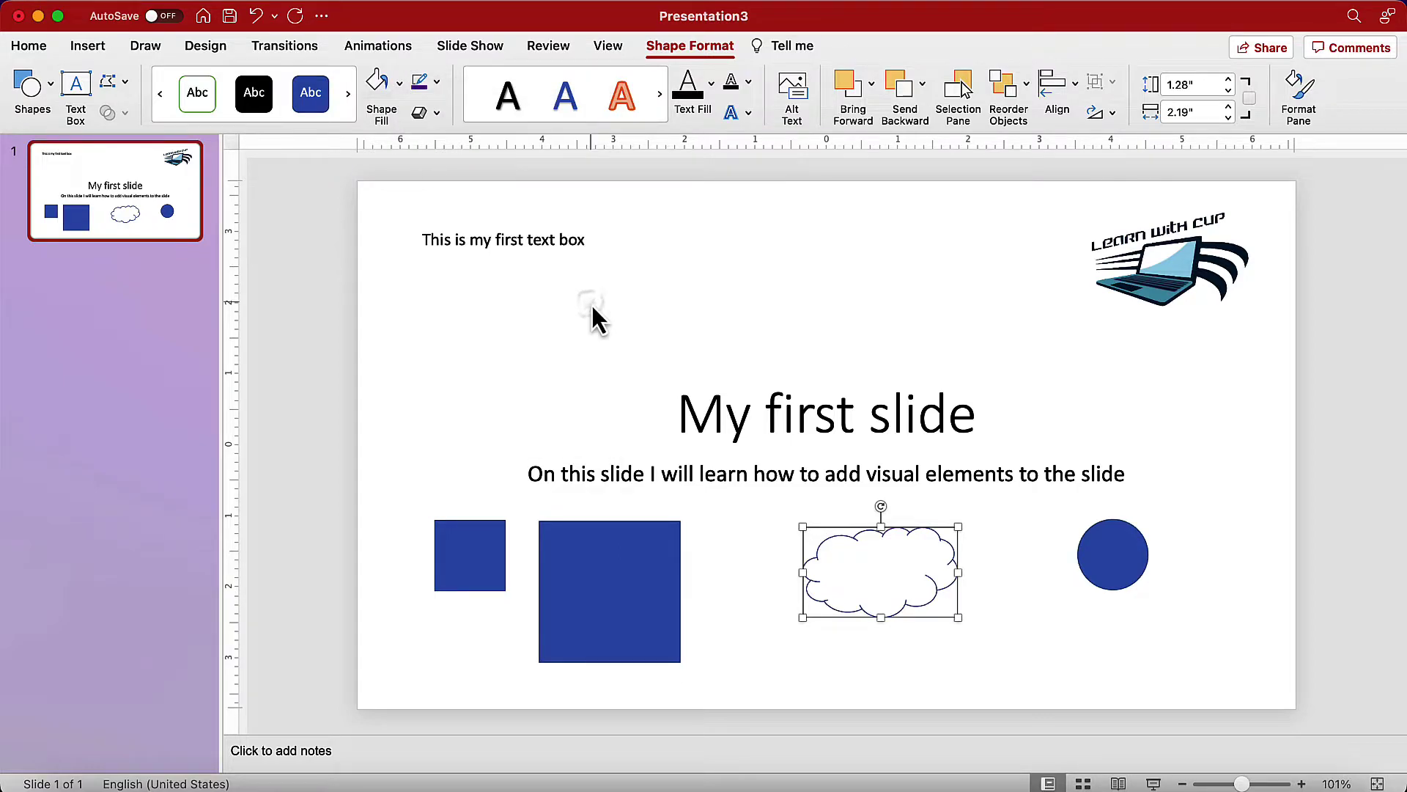
pyautogui.click(437, 81)
pyautogui.moveTo(512, 369)
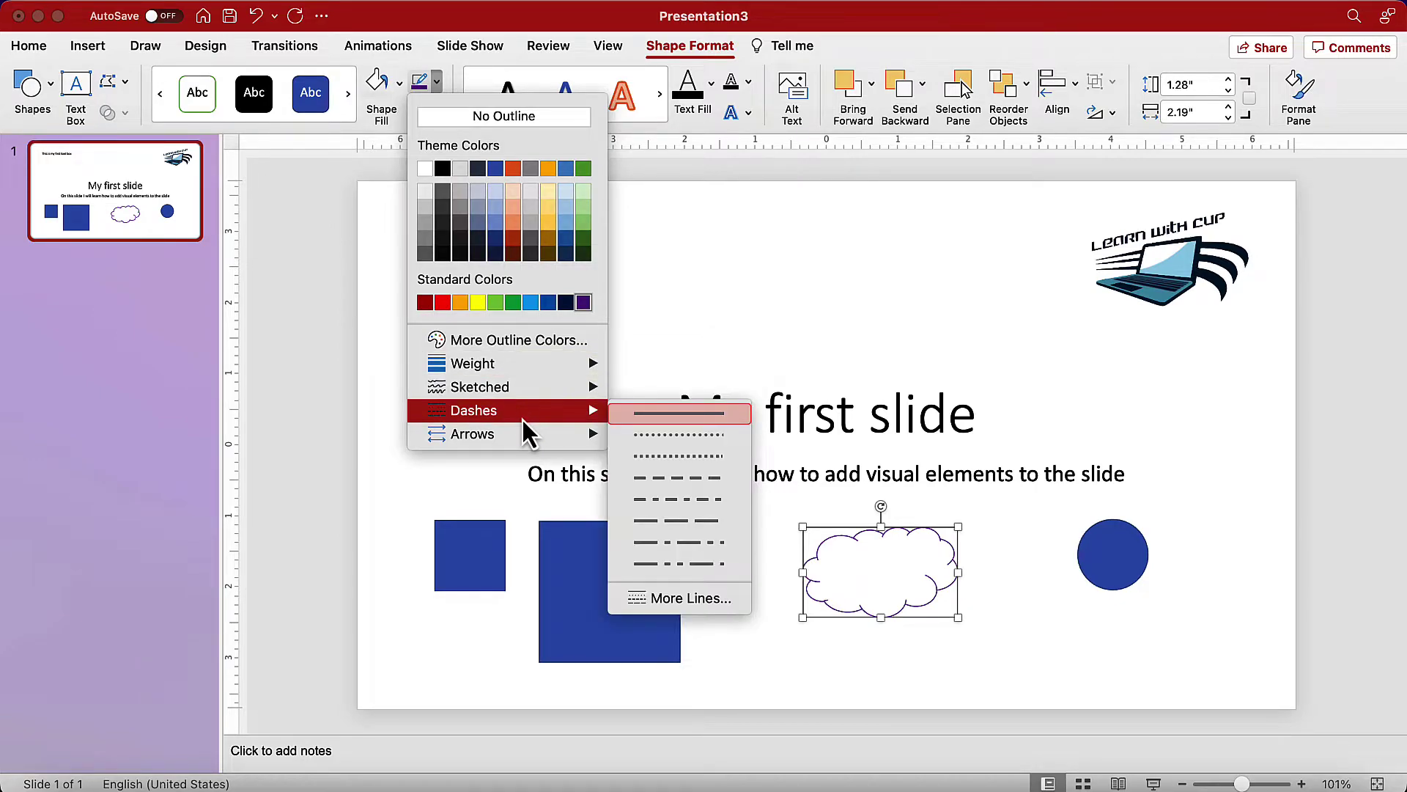
pyautogui.click(371, 365)
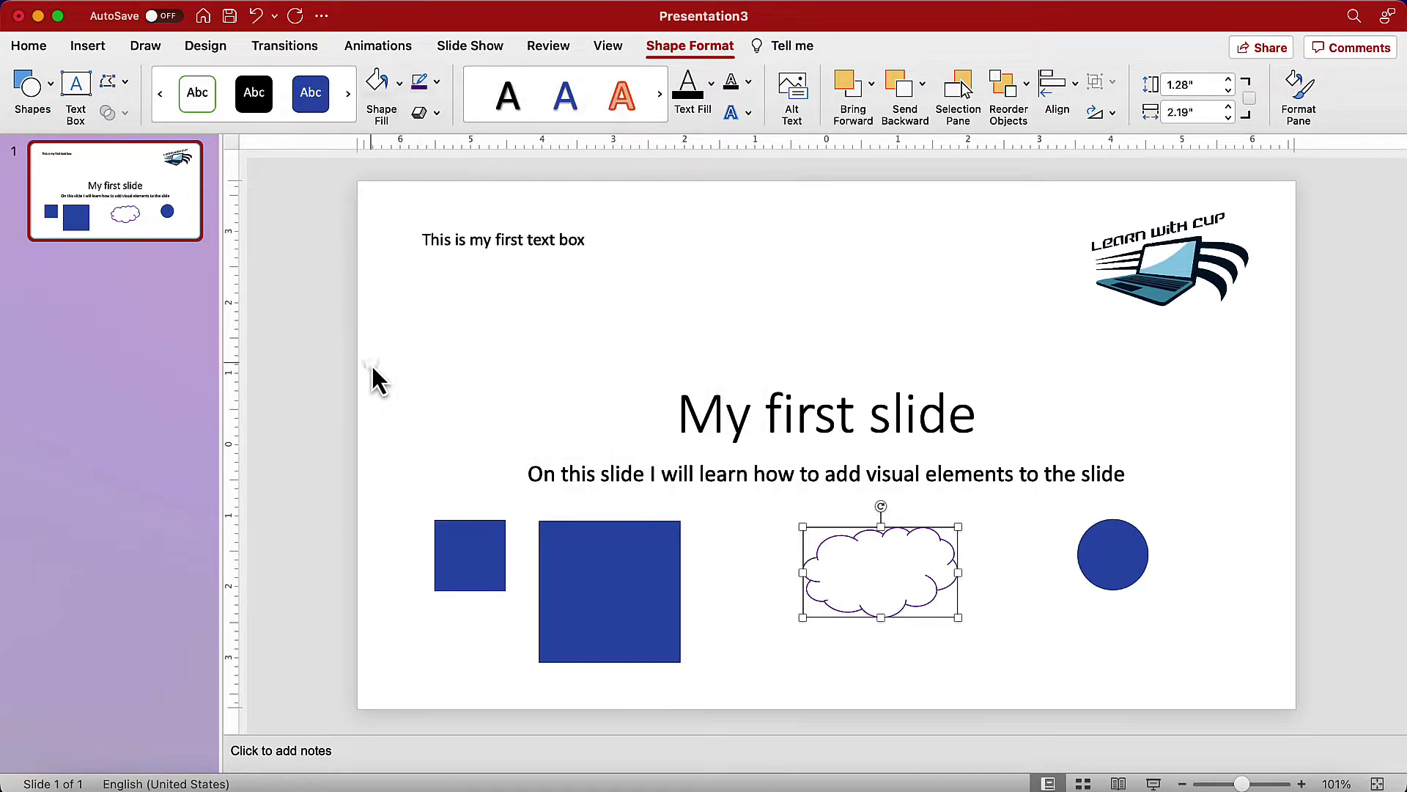
pyautogui.click(398, 84)
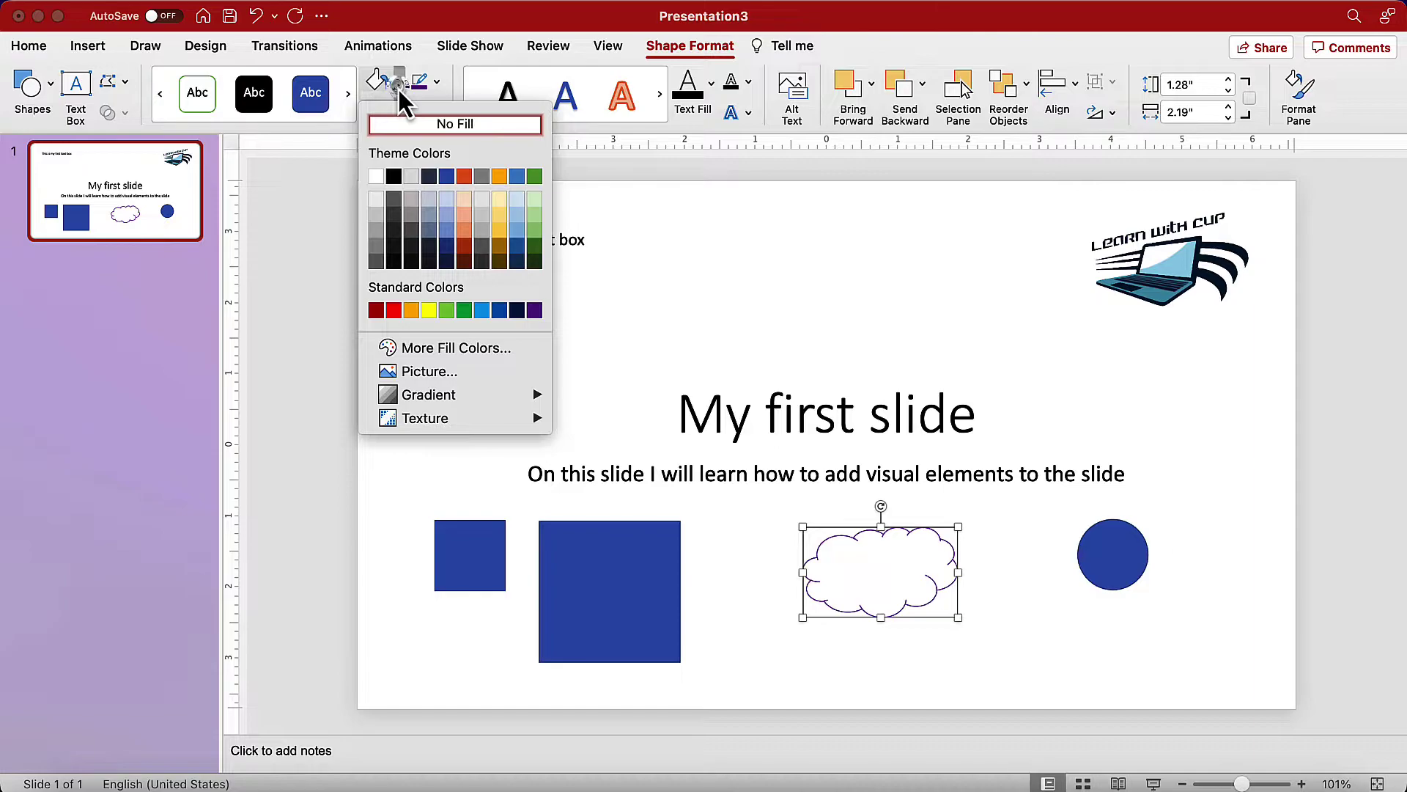
pyautogui.click(463, 313)
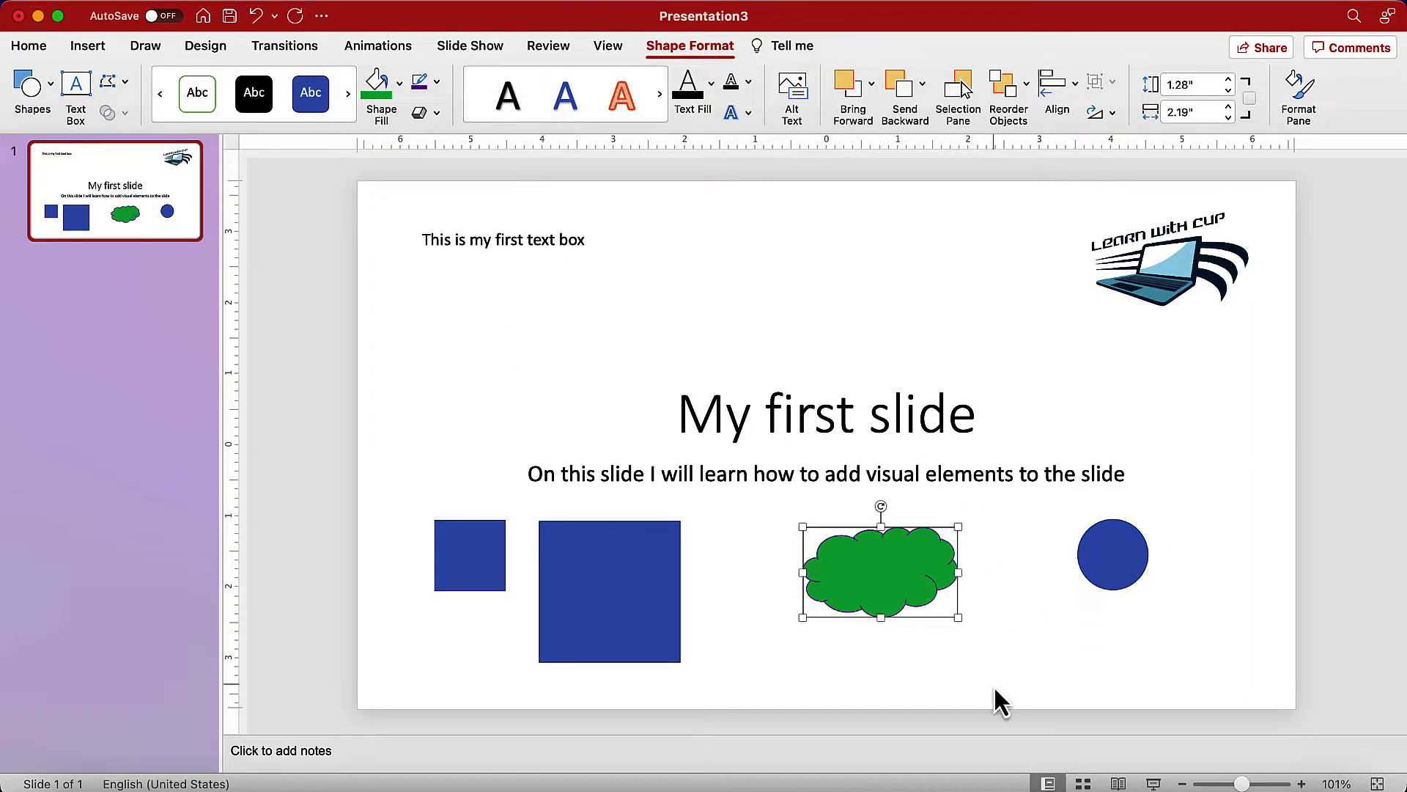
pyautogui.click(945, 685)
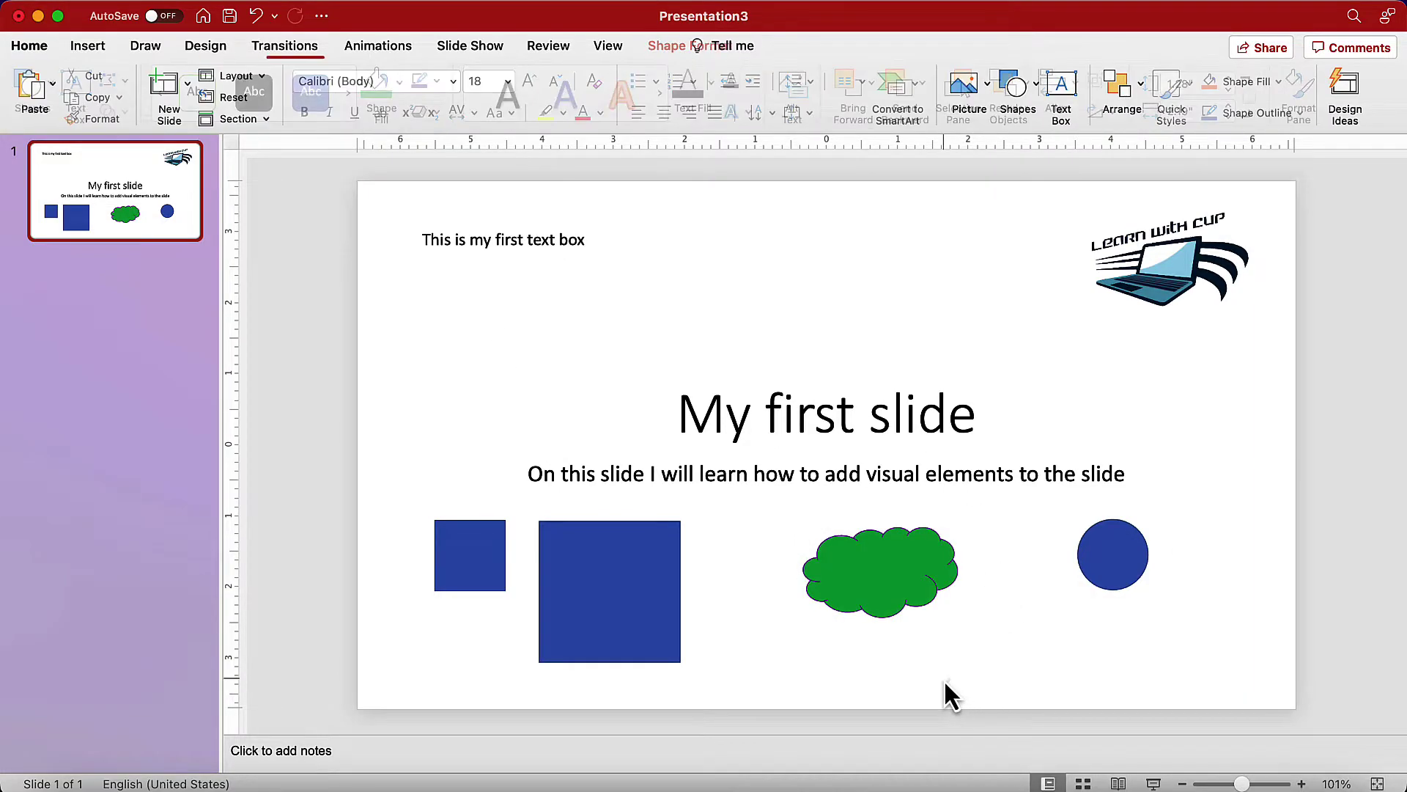
# Apply an Outer shadow, a Reflection variation and a Bevel preset to the large blue square.
pyautogui.click(593, 595)
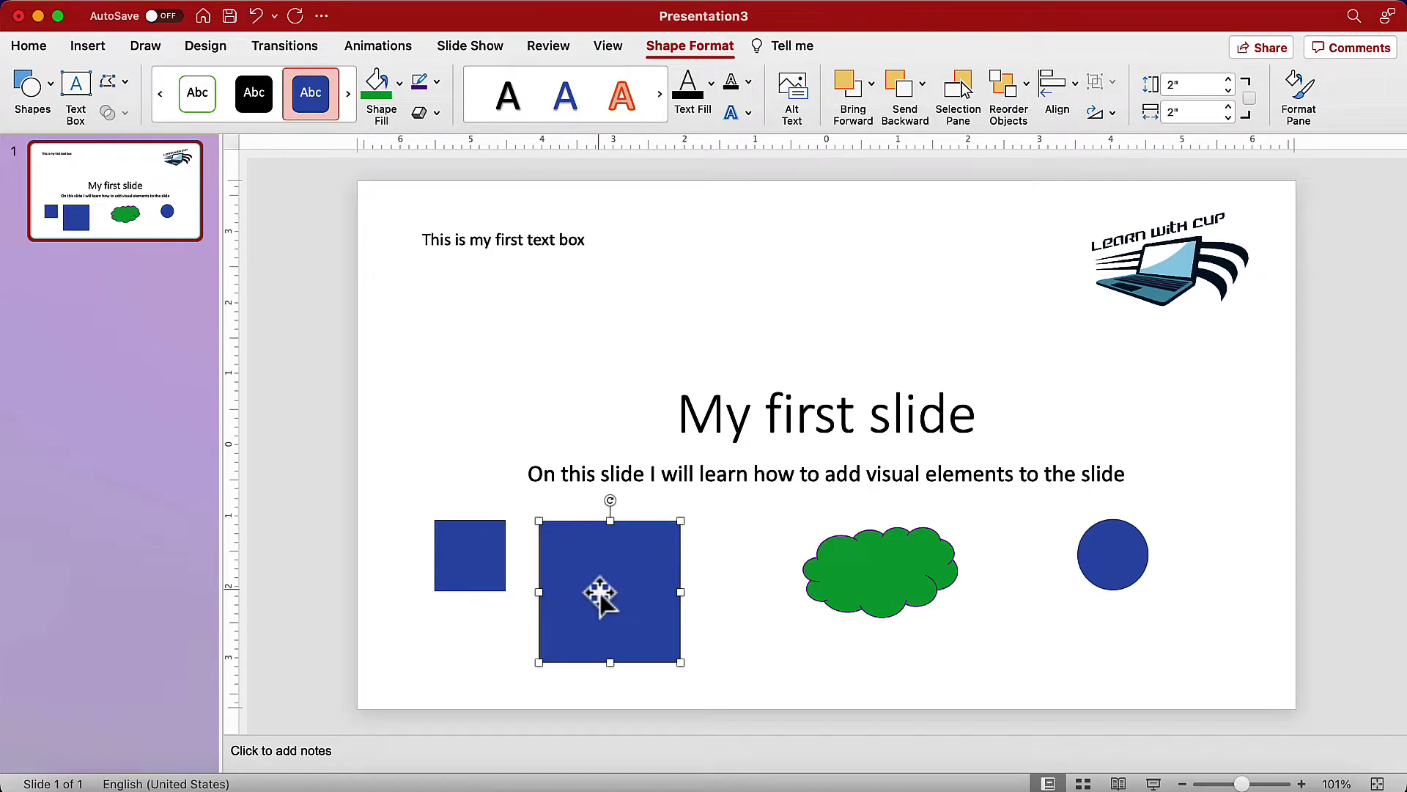
pyautogui.click(431, 113)
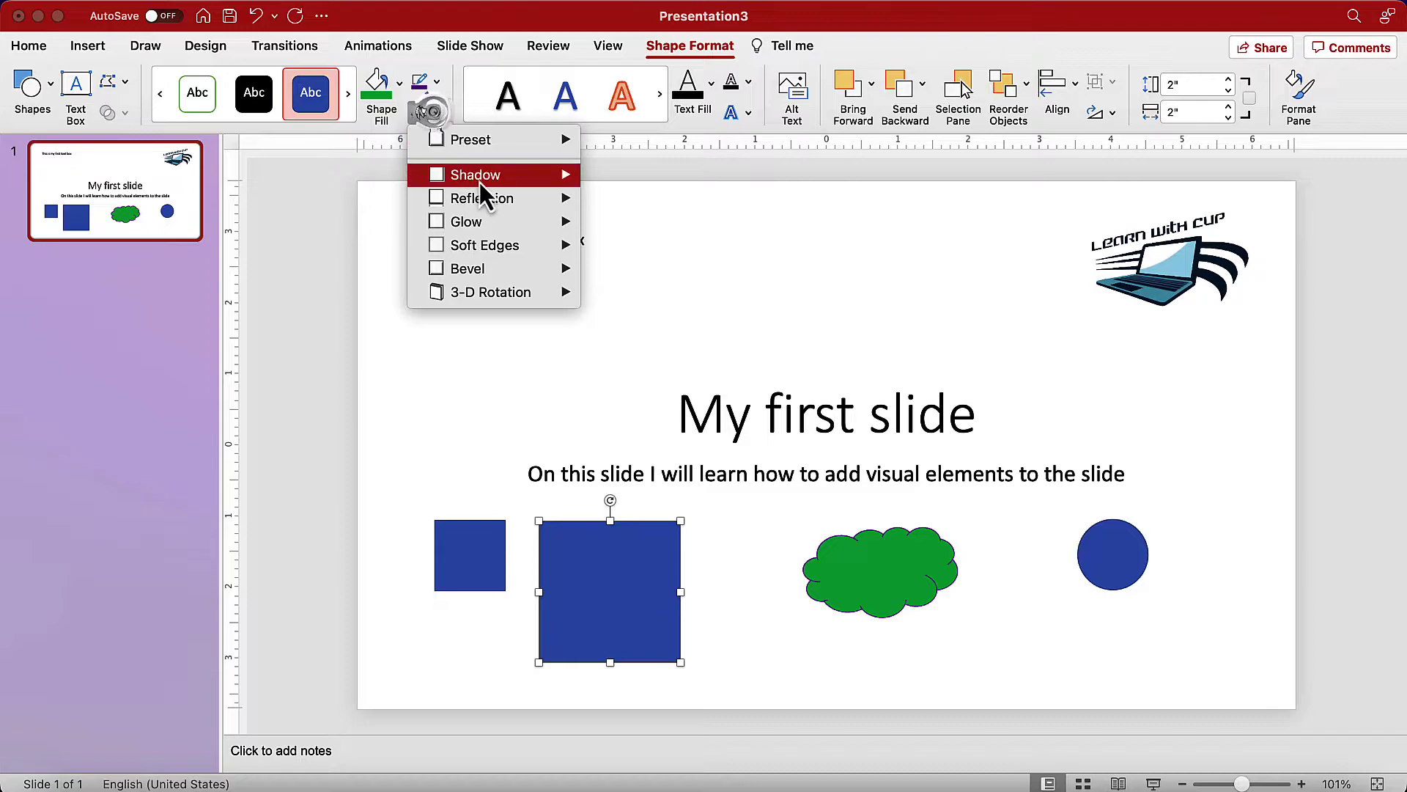
pyautogui.moveTo(481, 179)
pyautogui.click(671, 307)
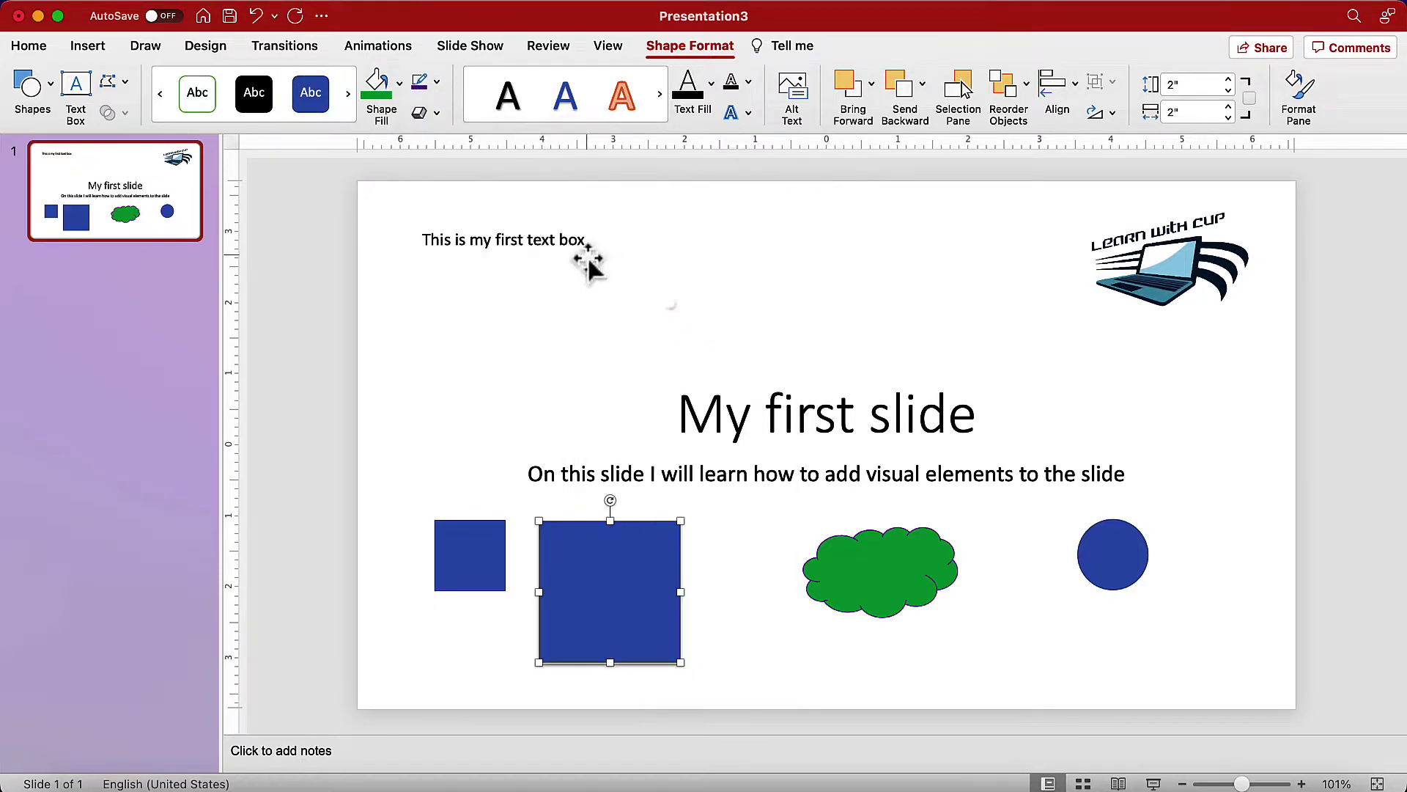
pyautogui.click(429, 112)
pyautogui.moveTo(524, 204)
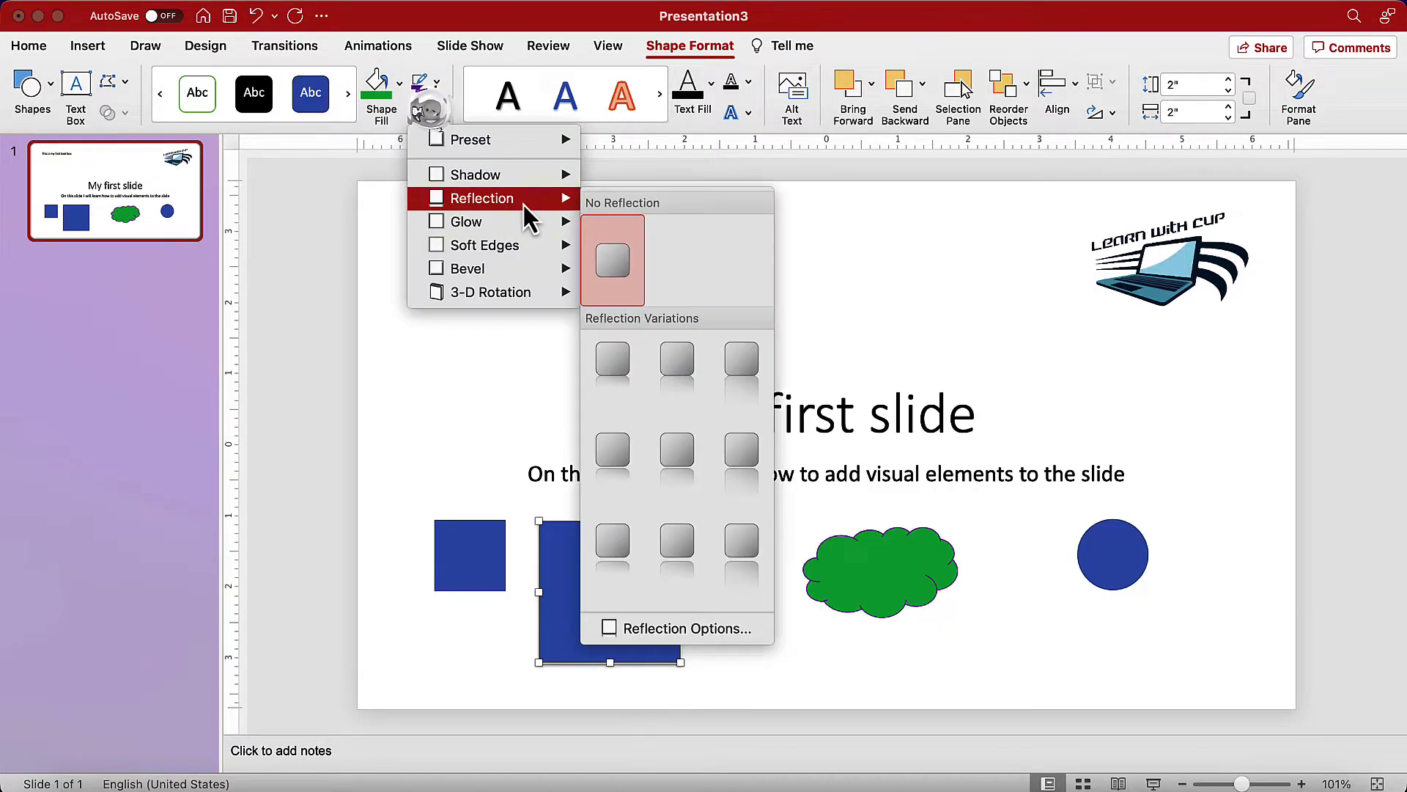
pyautogui.click(736, 366)
pyautogui.click(430, 112)
pyautogui.moveTo(484, 268)
pyautogui.click(651, 370)
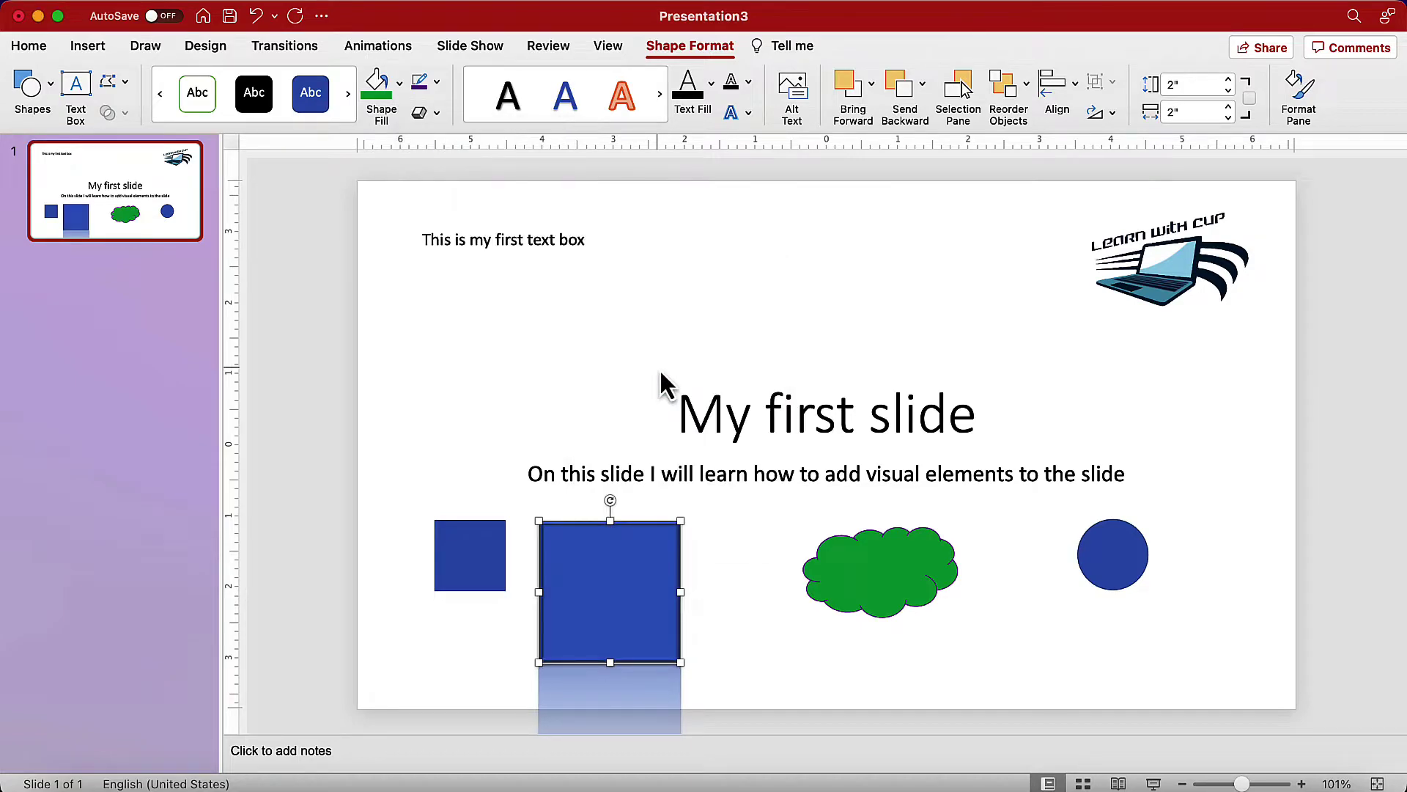
pyautogui.click(732, 632)
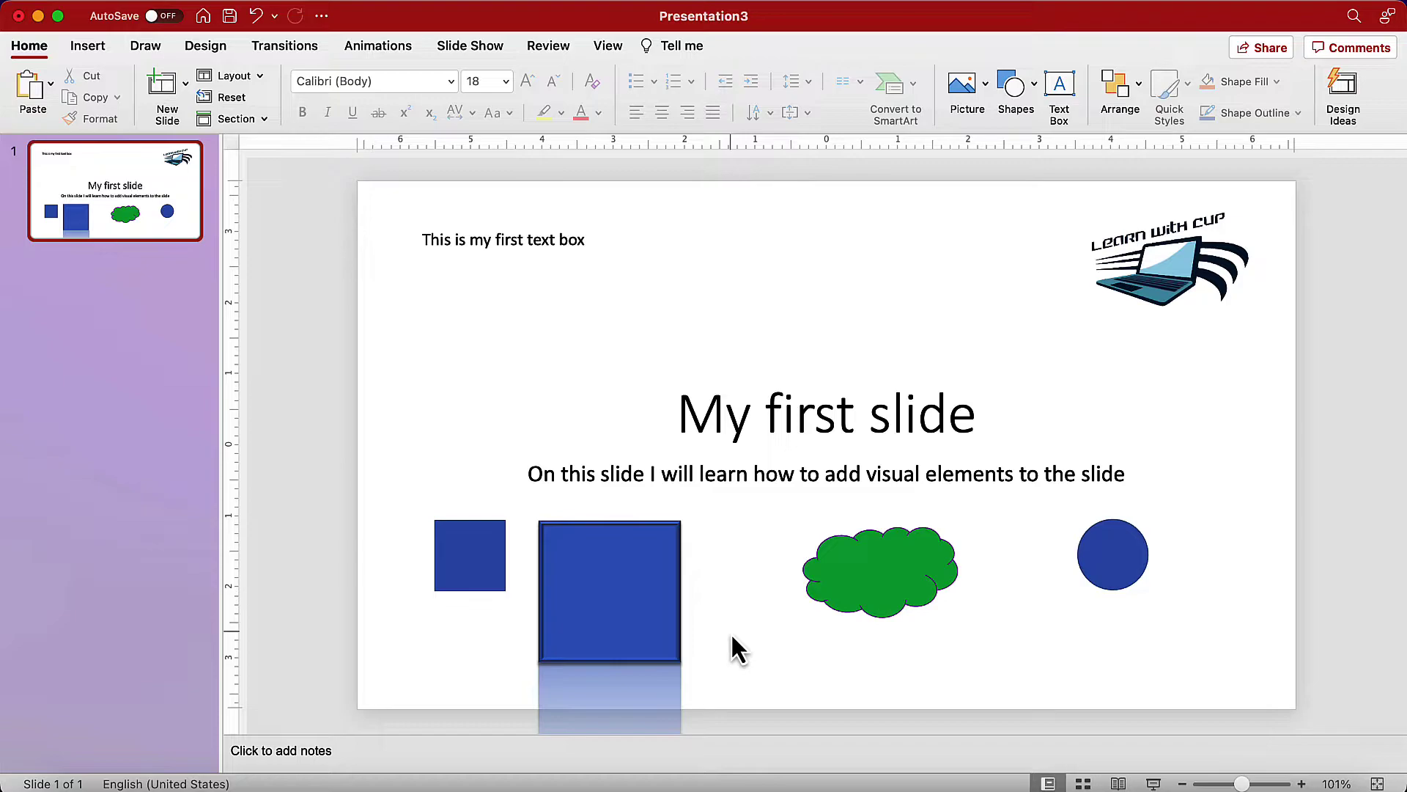
# Give the 'This is my first text box' box a green shape fill and yellow text.
pyautogui.click(508, 238)
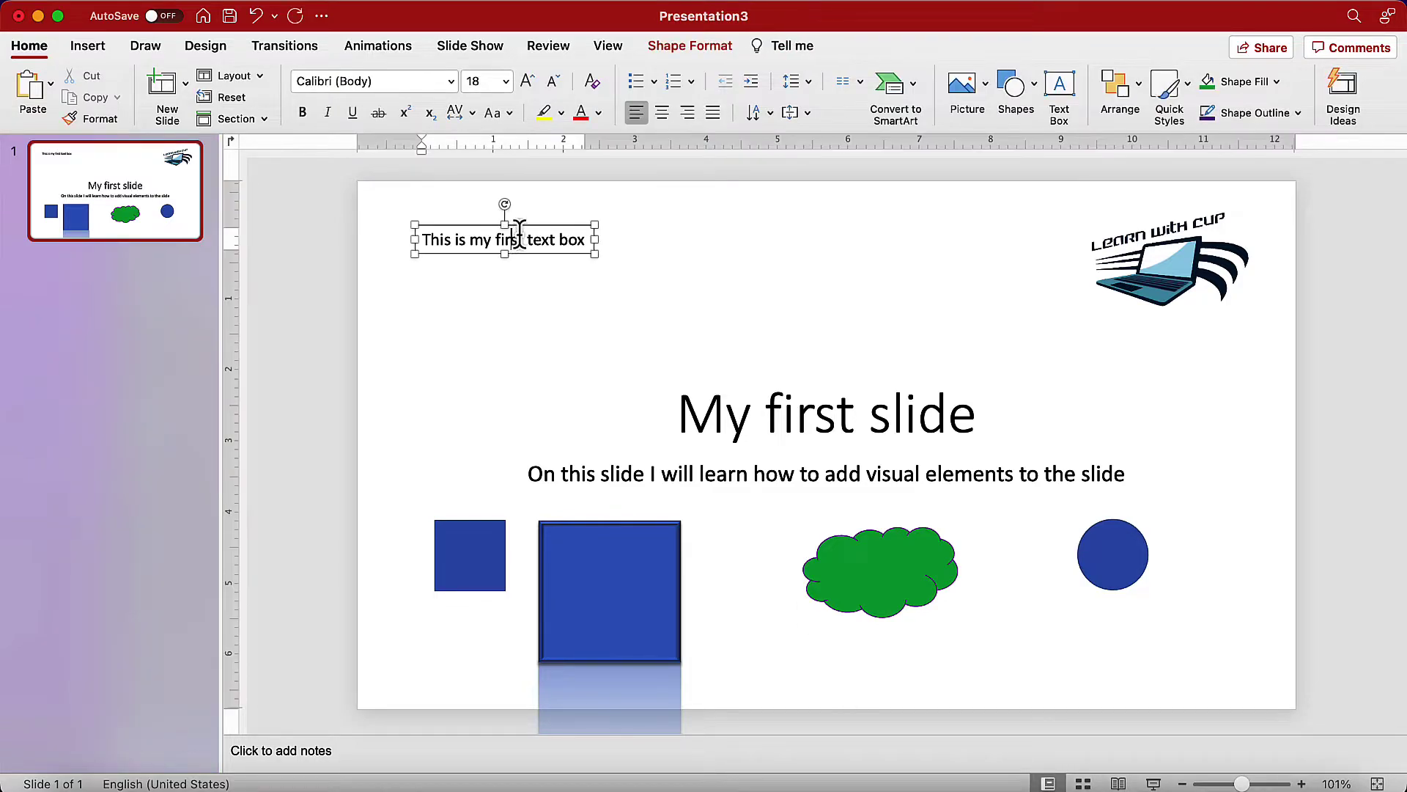
pyautogui.press('Escape')
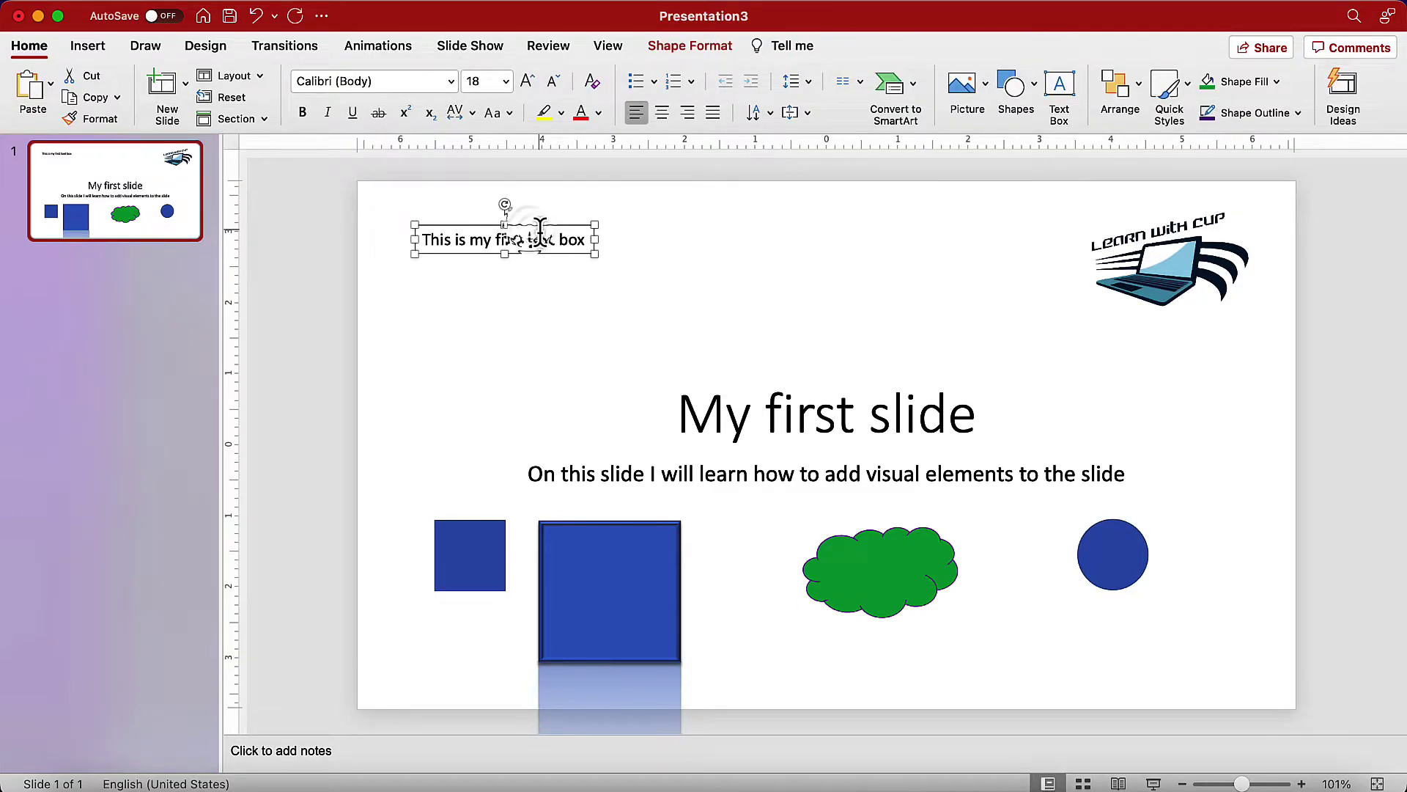
pyautogui.click(692, 44)
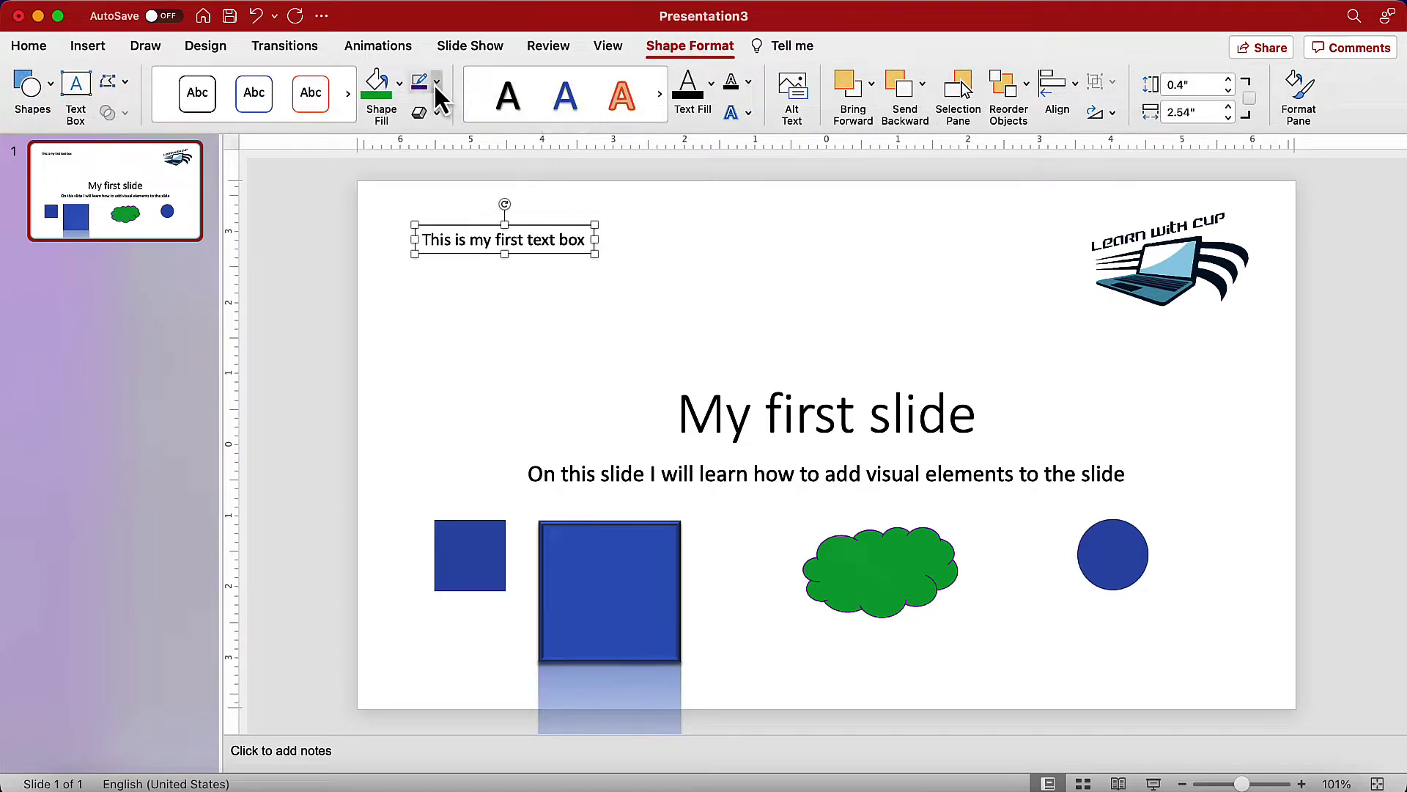
pyautogui.click(380, 86)
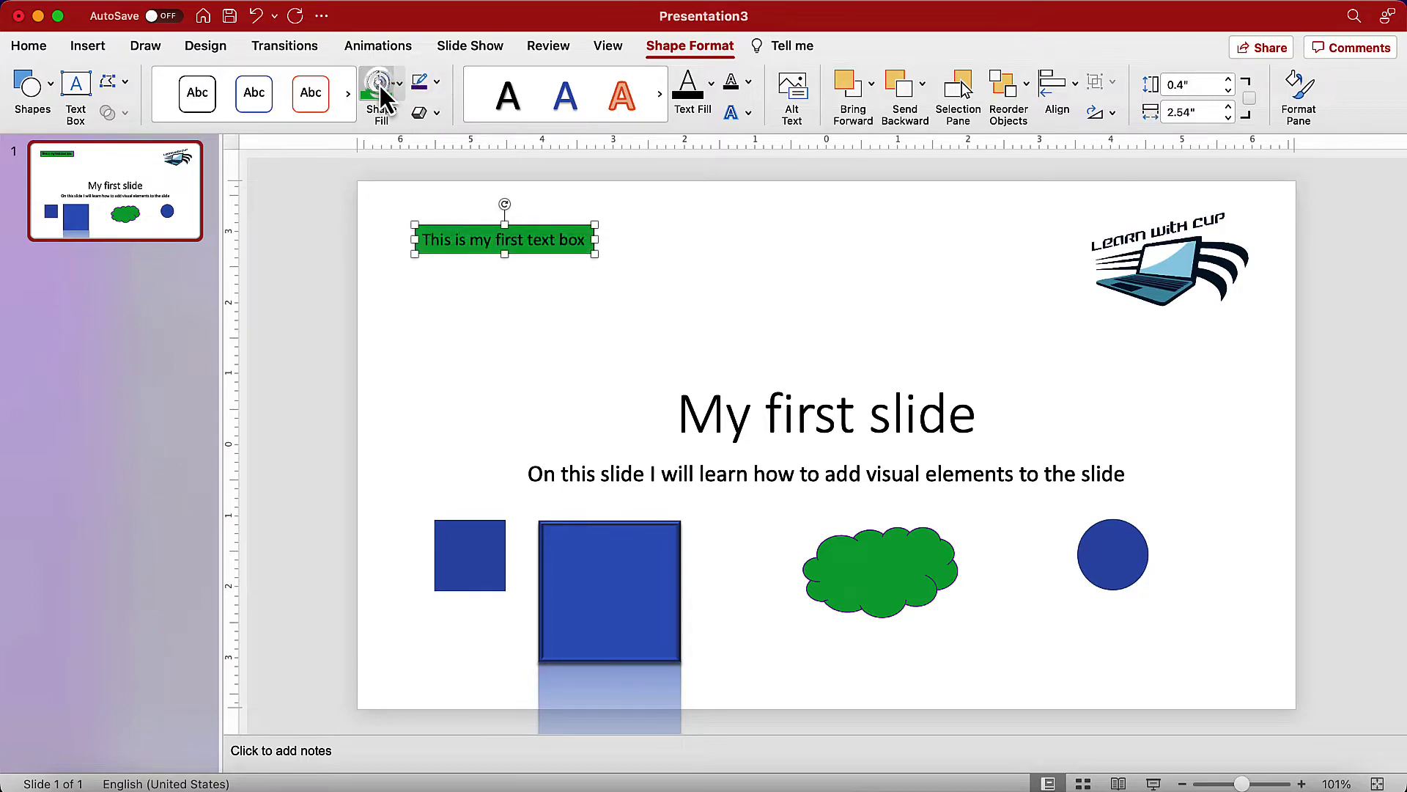
pyautogui.click(714, 84)
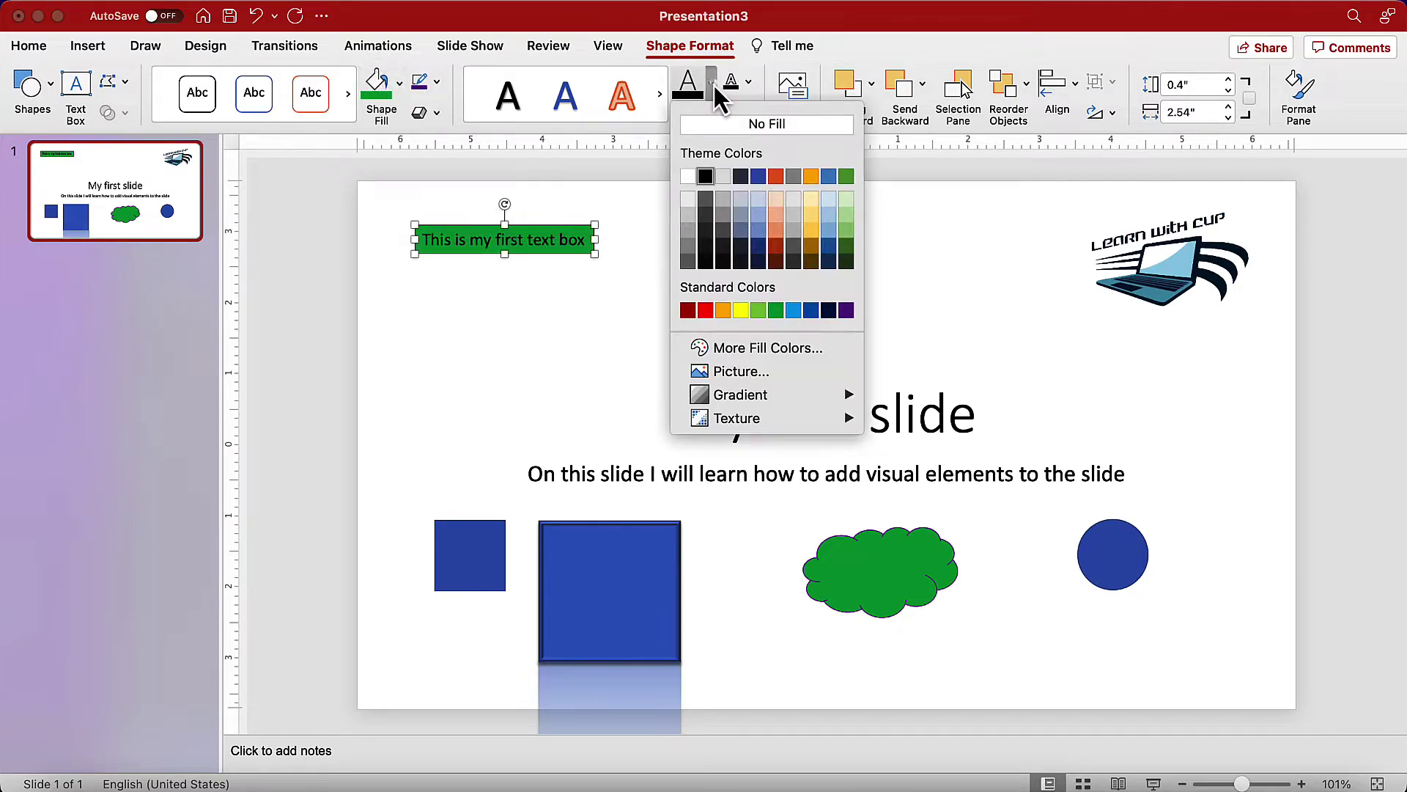
pyautogui.click(741, 311)
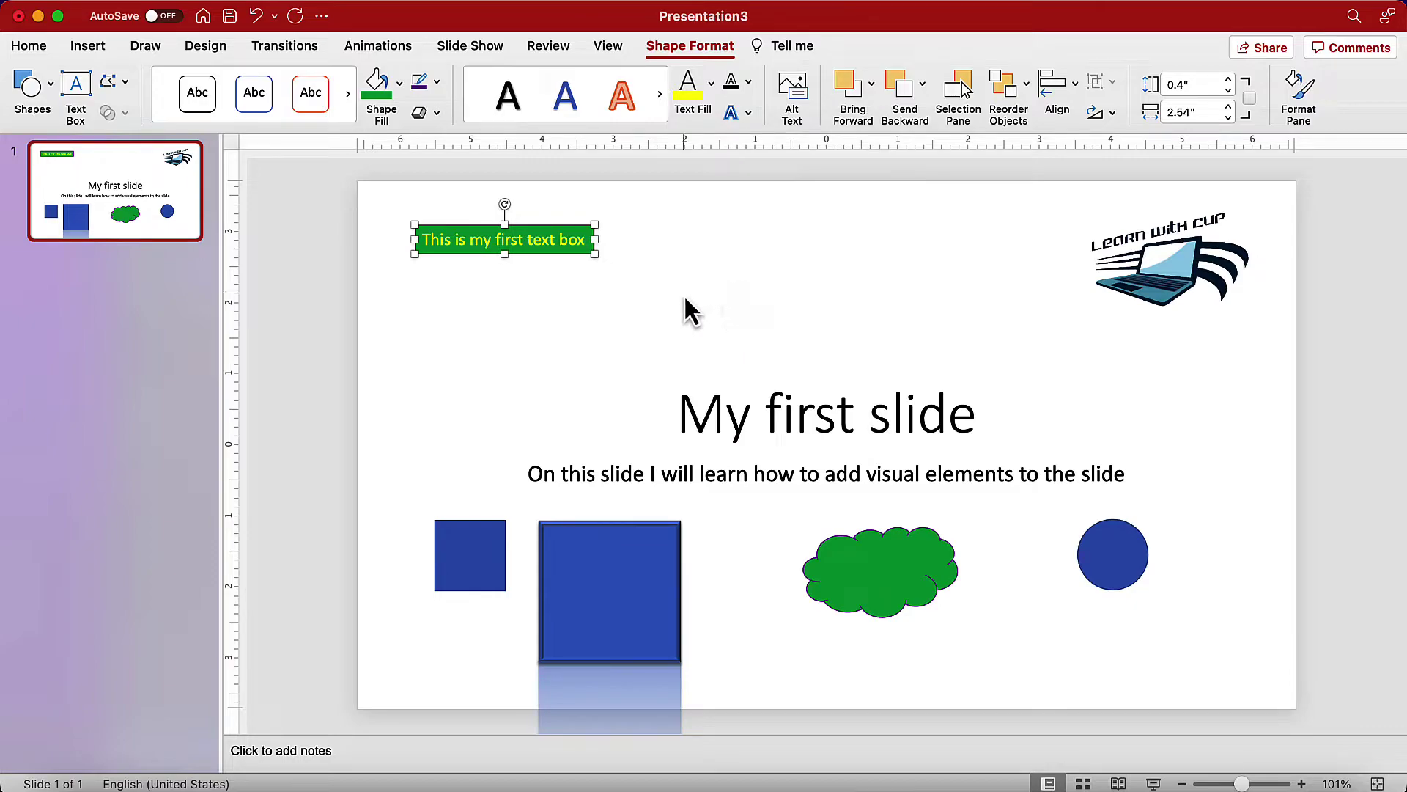
pyautogui.click(754, 406)
# Shorten the 'My first slide' title box, raise it, and tilt it slightly upward to the right.
pyautogui.click(760, 271)
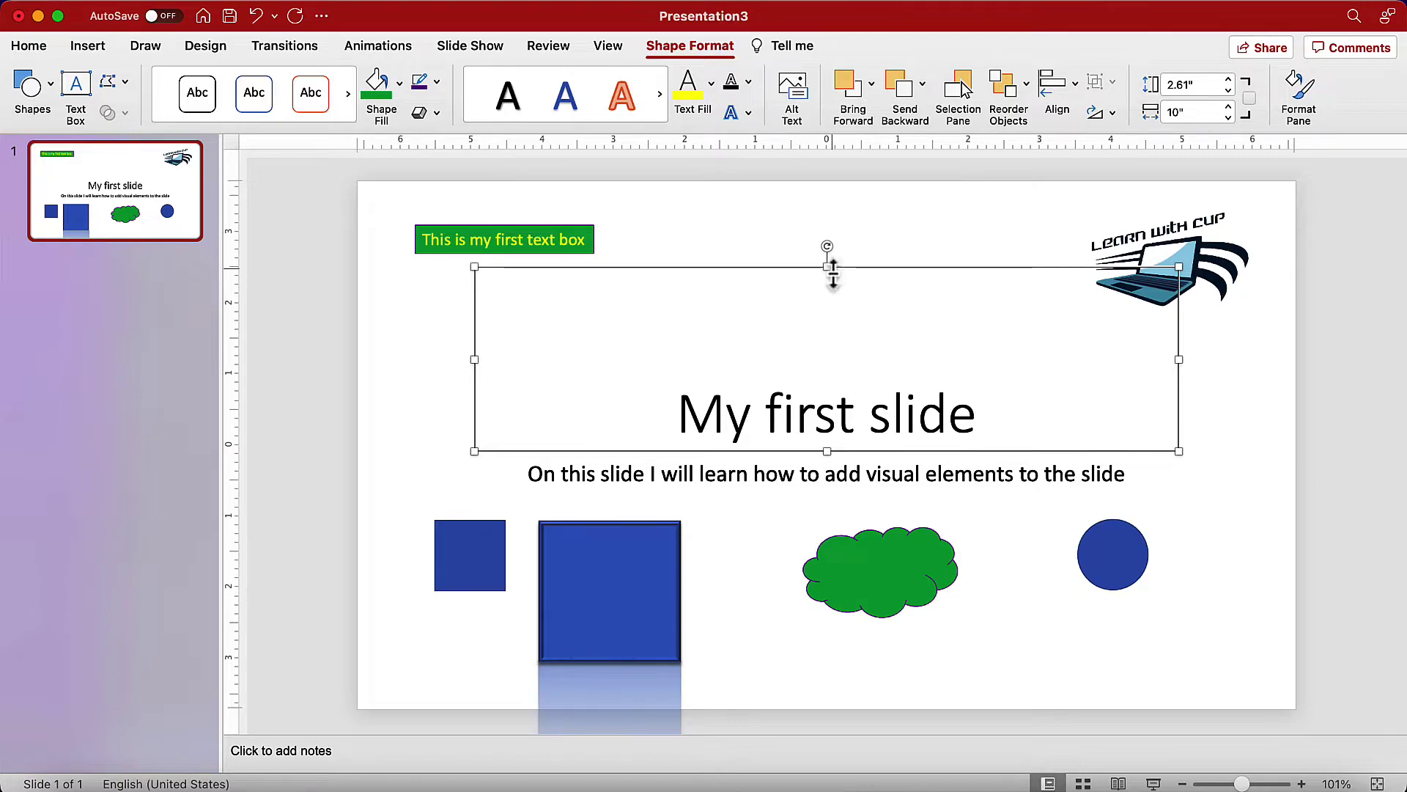
pyautogui.moveTo(827, 268); pyautogui.dragTo(855, 251)
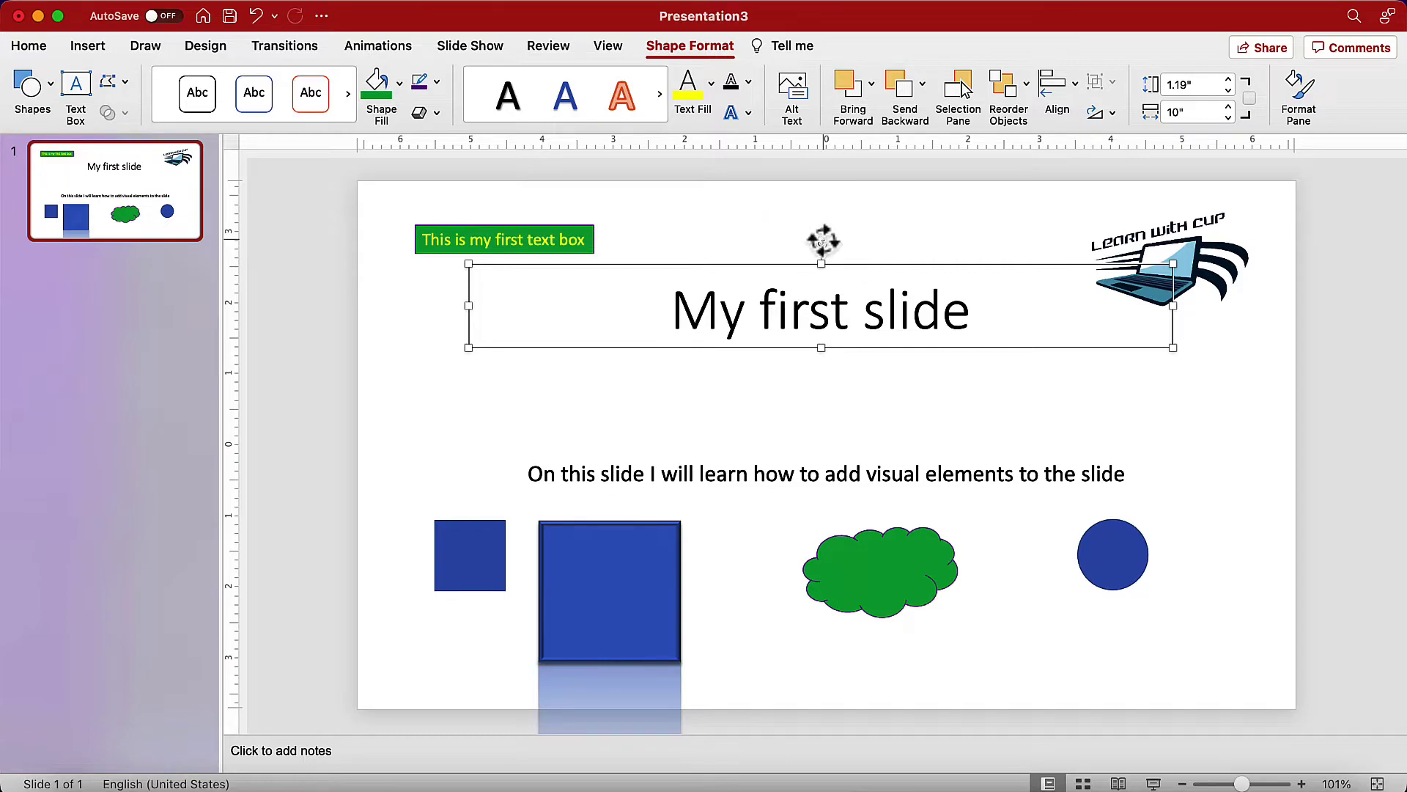
pyautogui.moveTo(823, 239)
pyautogui.mouseDown()
pyautogui.moveTo(843, 232)
pyautogui.moveTo(820, 238)
pyautogui.mouseUp()
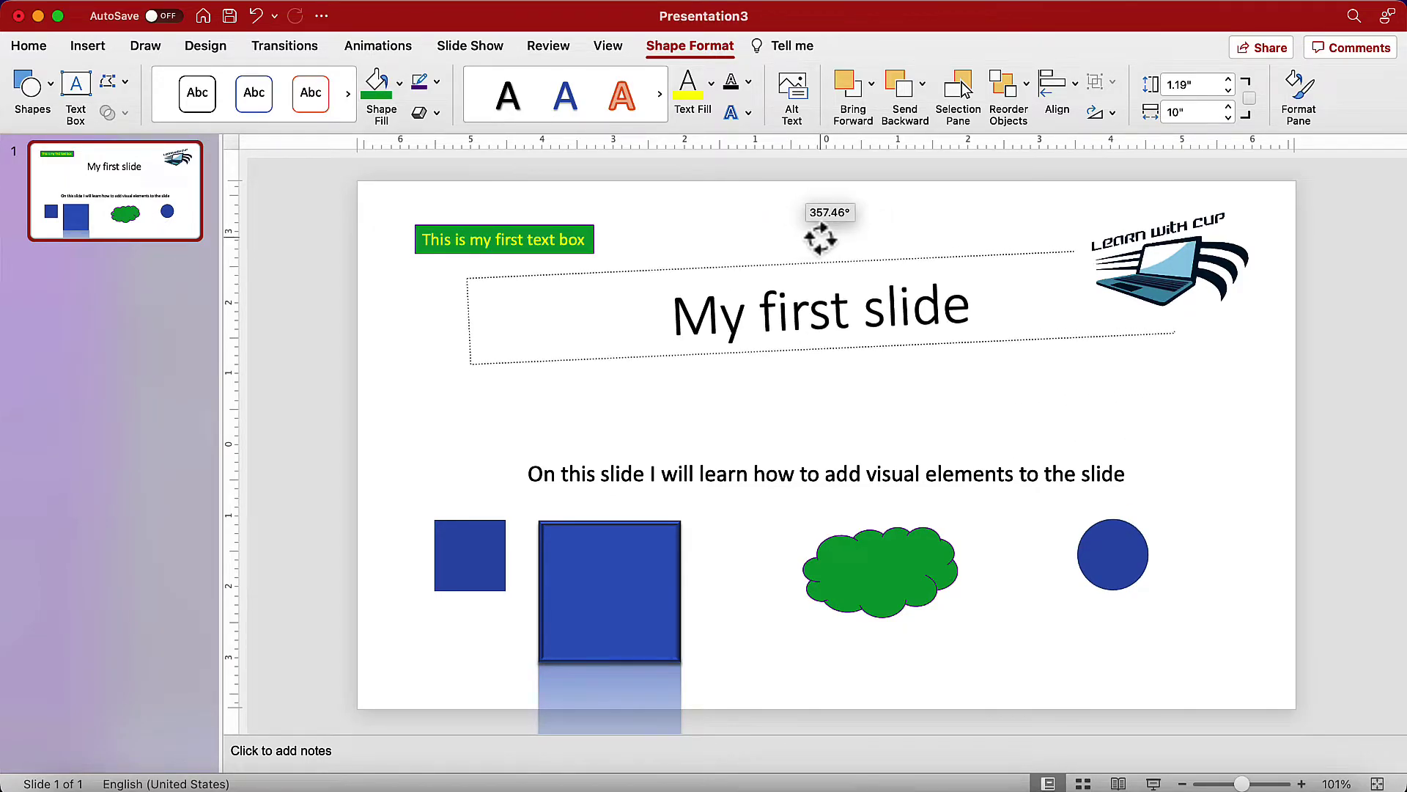
pyautogui.moveTo(820, 238); pyautogui.dragTo(779, 239)
pyautogui.click(806, 384)
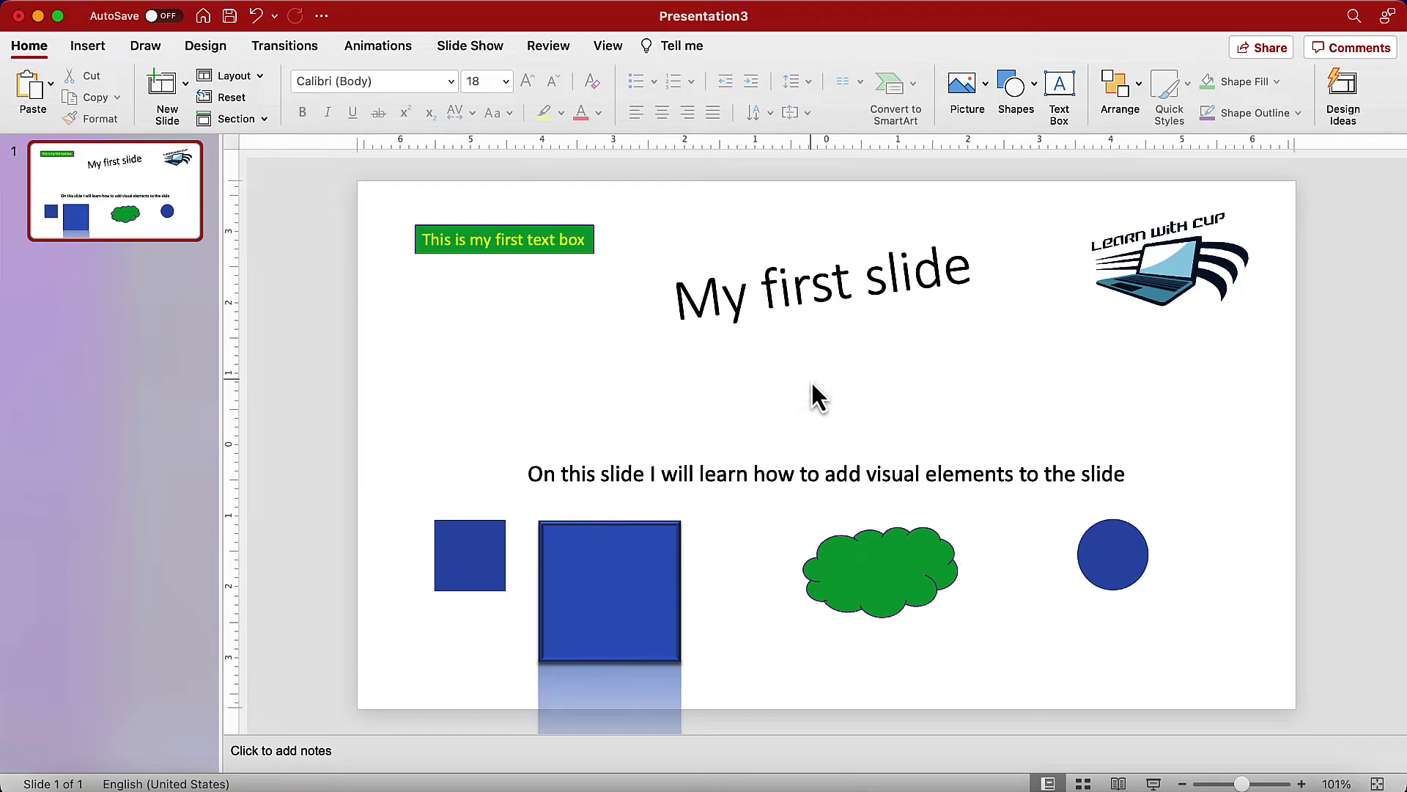
# Type Hello into the small blue square and into the green cloud.
pyautogui.click(467, 573)
pyautogui.write('Hello')
pyautogui.click(822, 600)
pyautogui.write('HelloHello')
pyautogui.click(1122, 553)
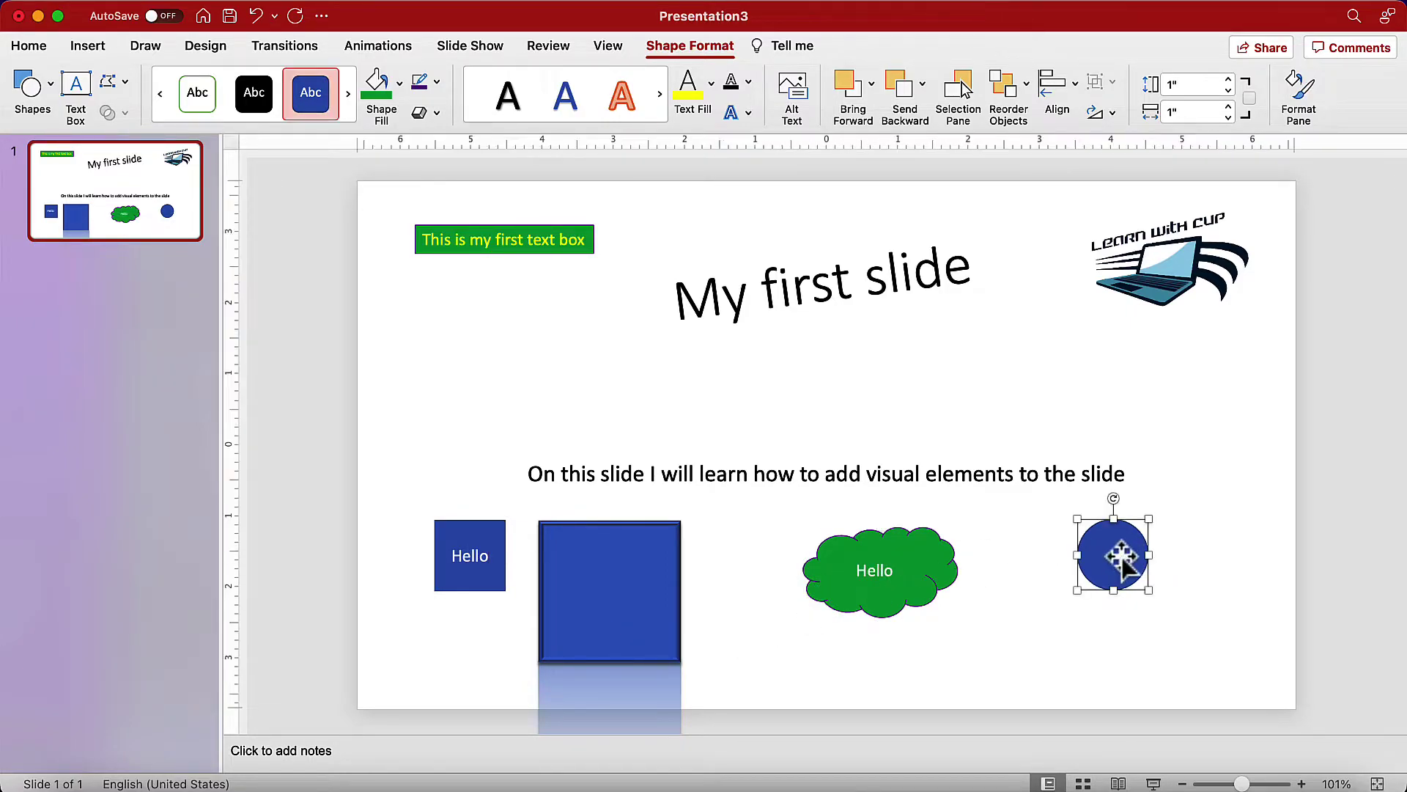
# Enter Hello in the blue circle and decrease its font size to 16 pt.
pyautogui.write('Hello')
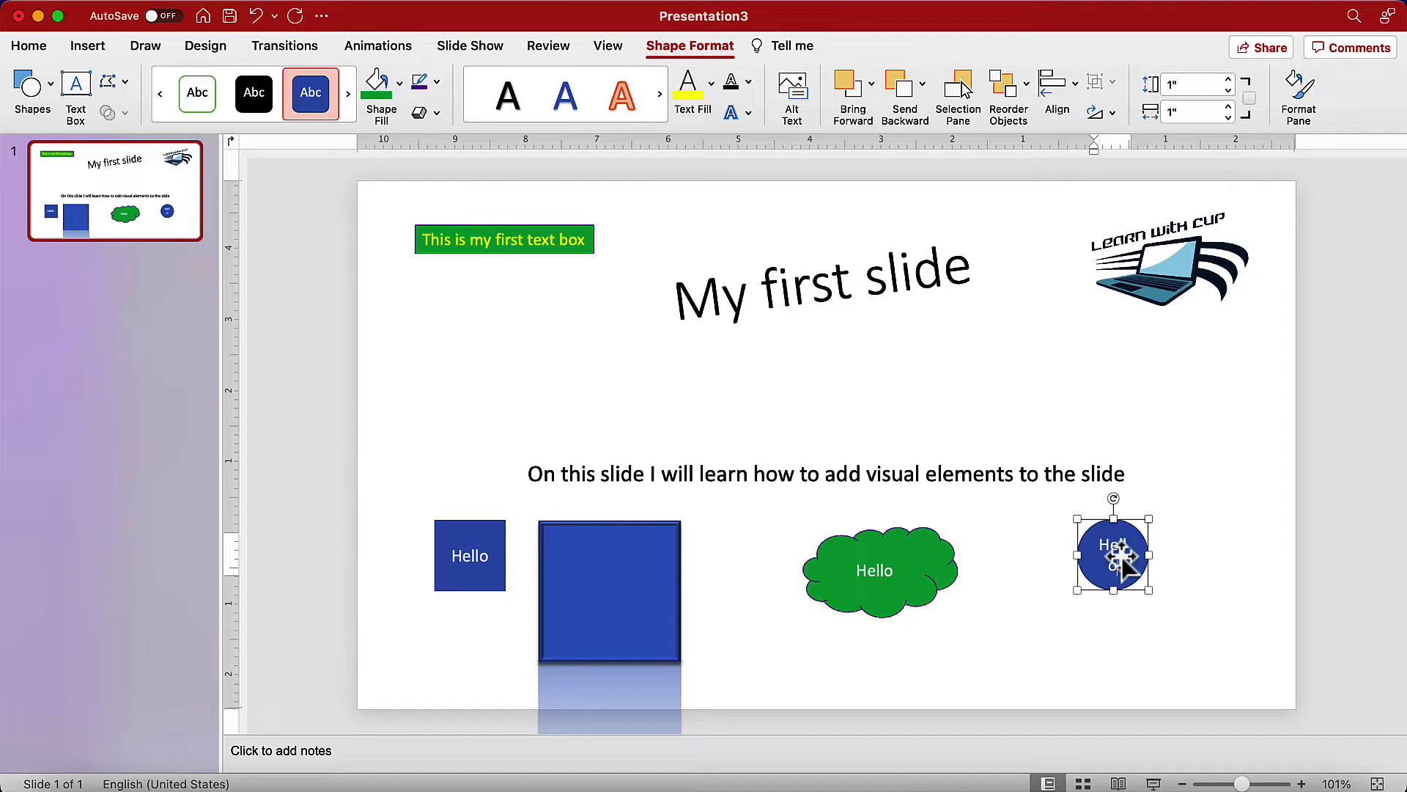
pyautogui.click(33, 45)
pyautogui.click(549, 84)
# Resize the blue circle to 1.1" height and 1.1" width.
pyautogui.click(722, 47)
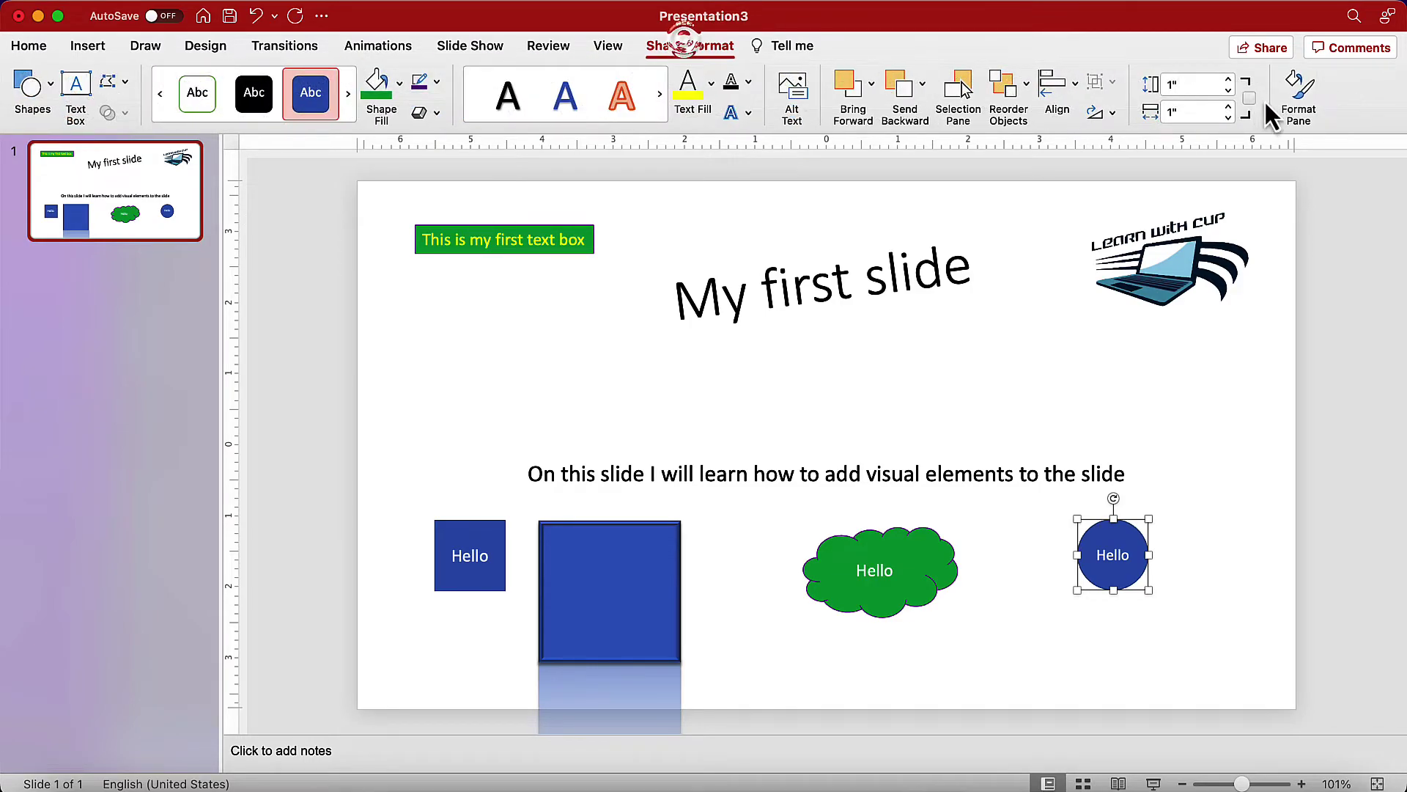
pyautogui.click(1228, 80)
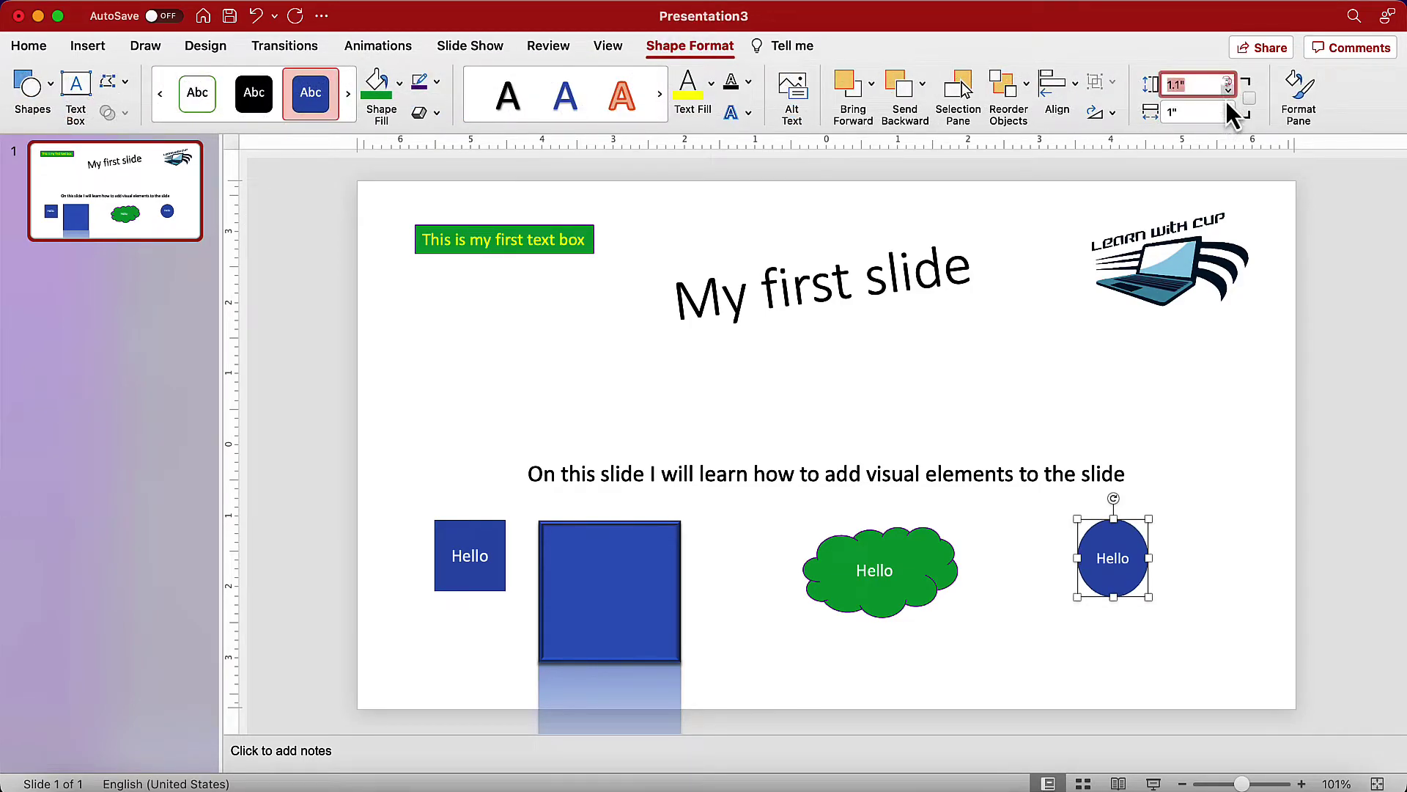
pyautogui.click(1229, 108)
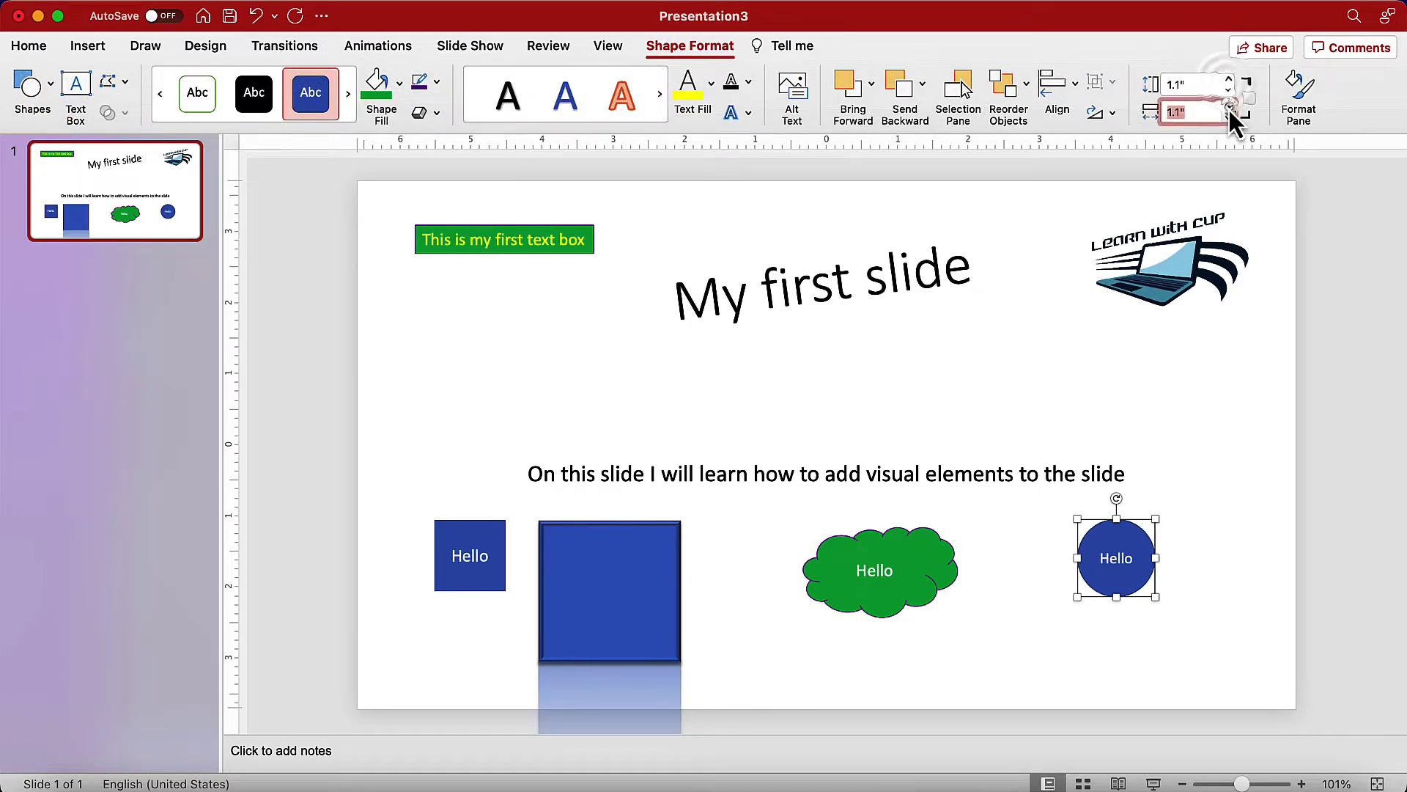
pyautogui.click(1224, 385)
pyautogui.scroll(-1, 1208, 486)
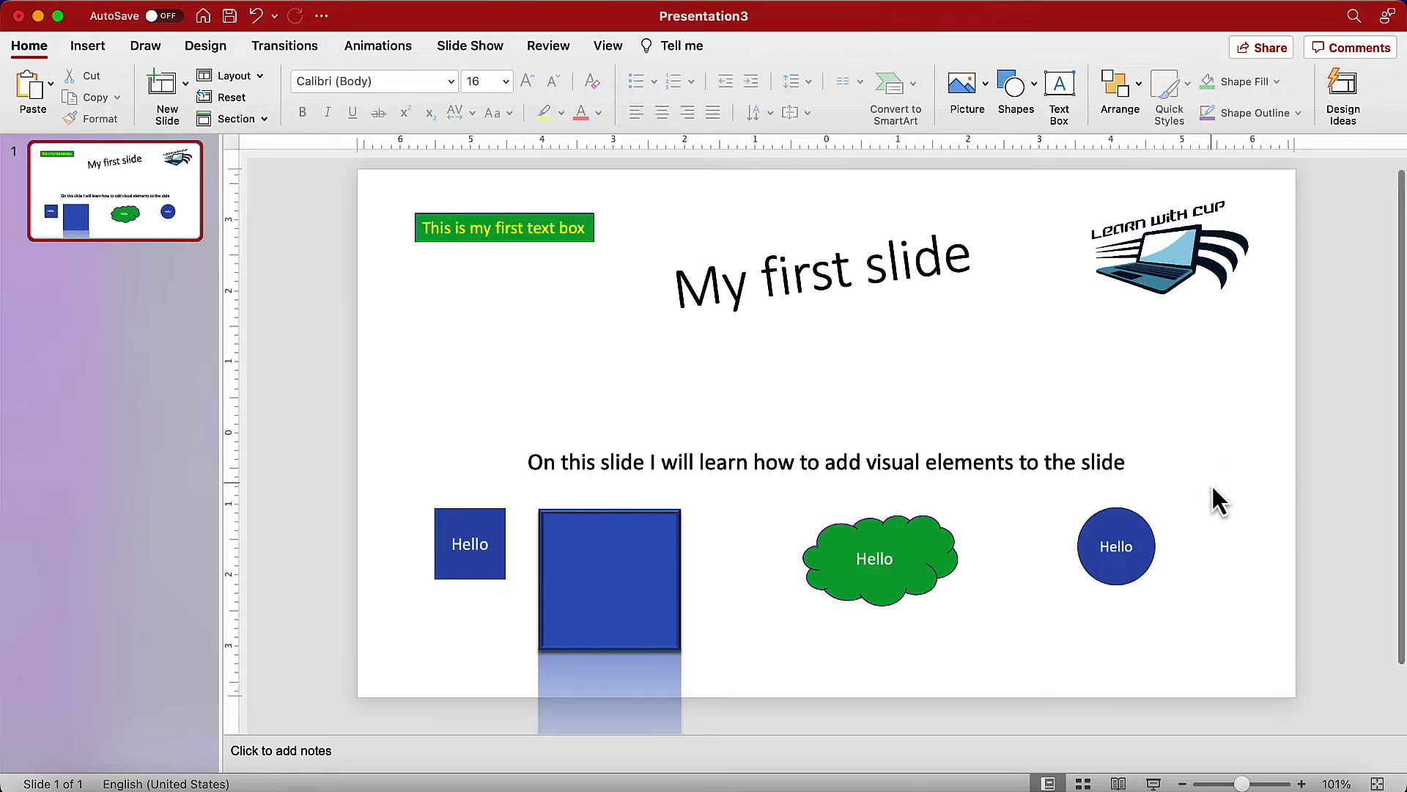
# Delete the large shadowed, bevelled blue square from the slide.
pyautogui.scroll(-1, 1217, 504)
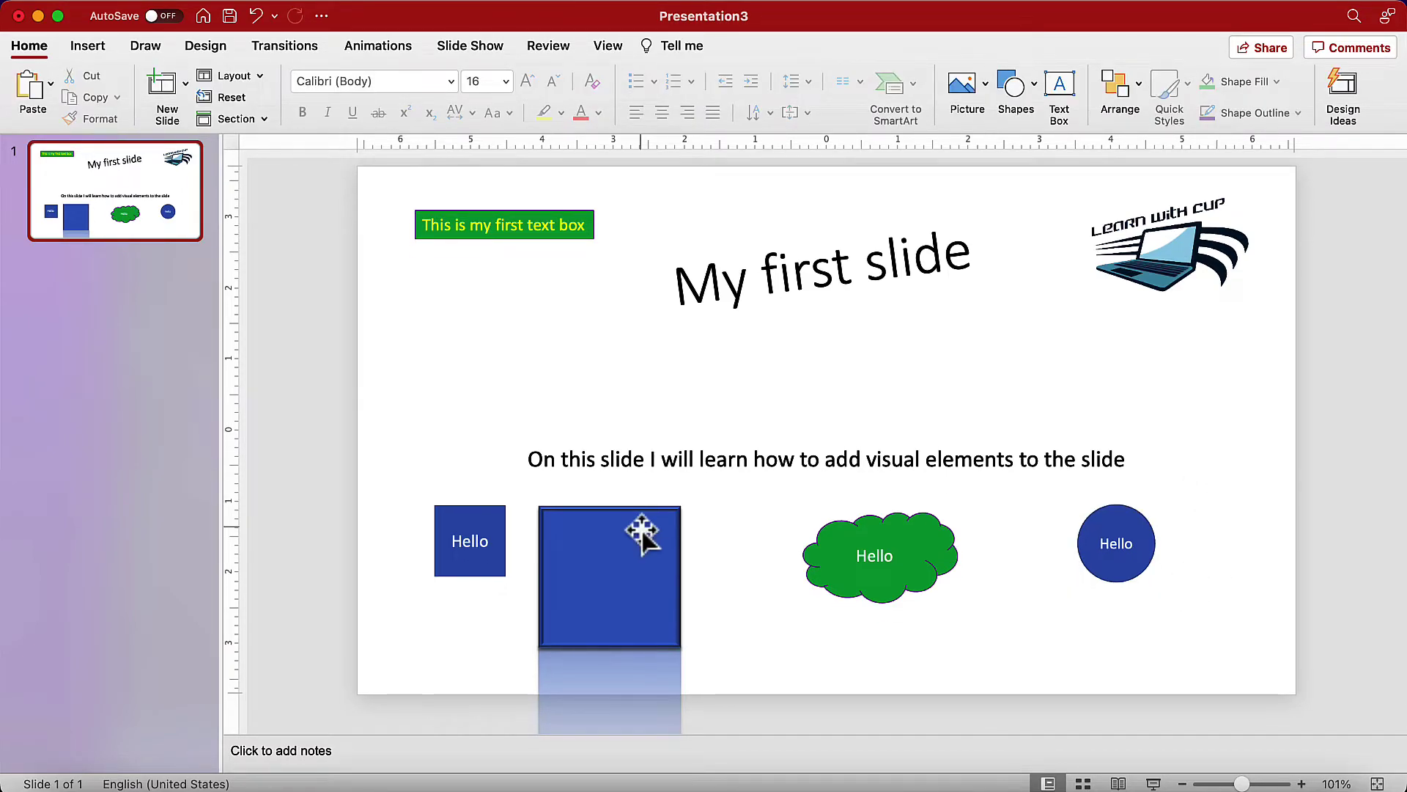
pyautogui.click(642, 533)
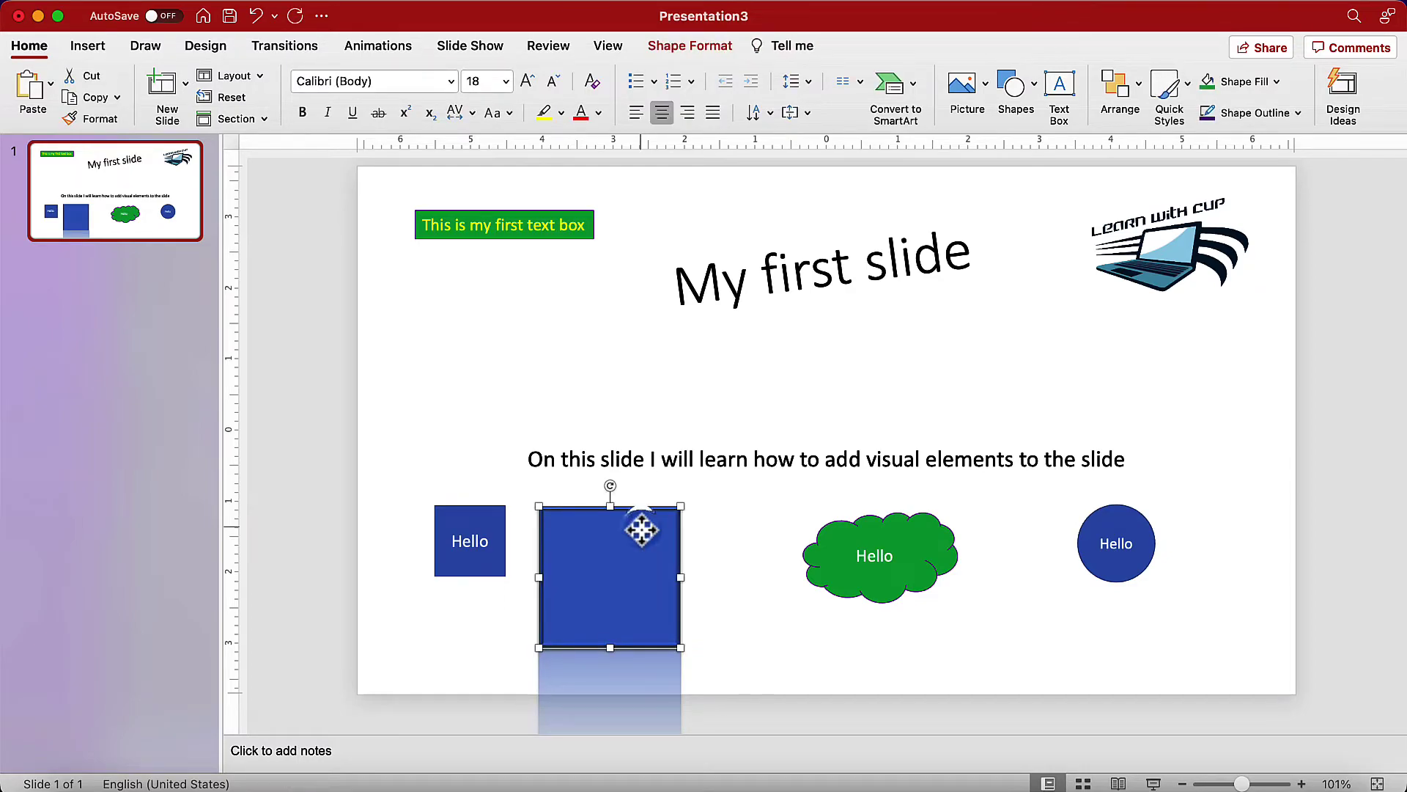
pyautogui.press('BackSpace')
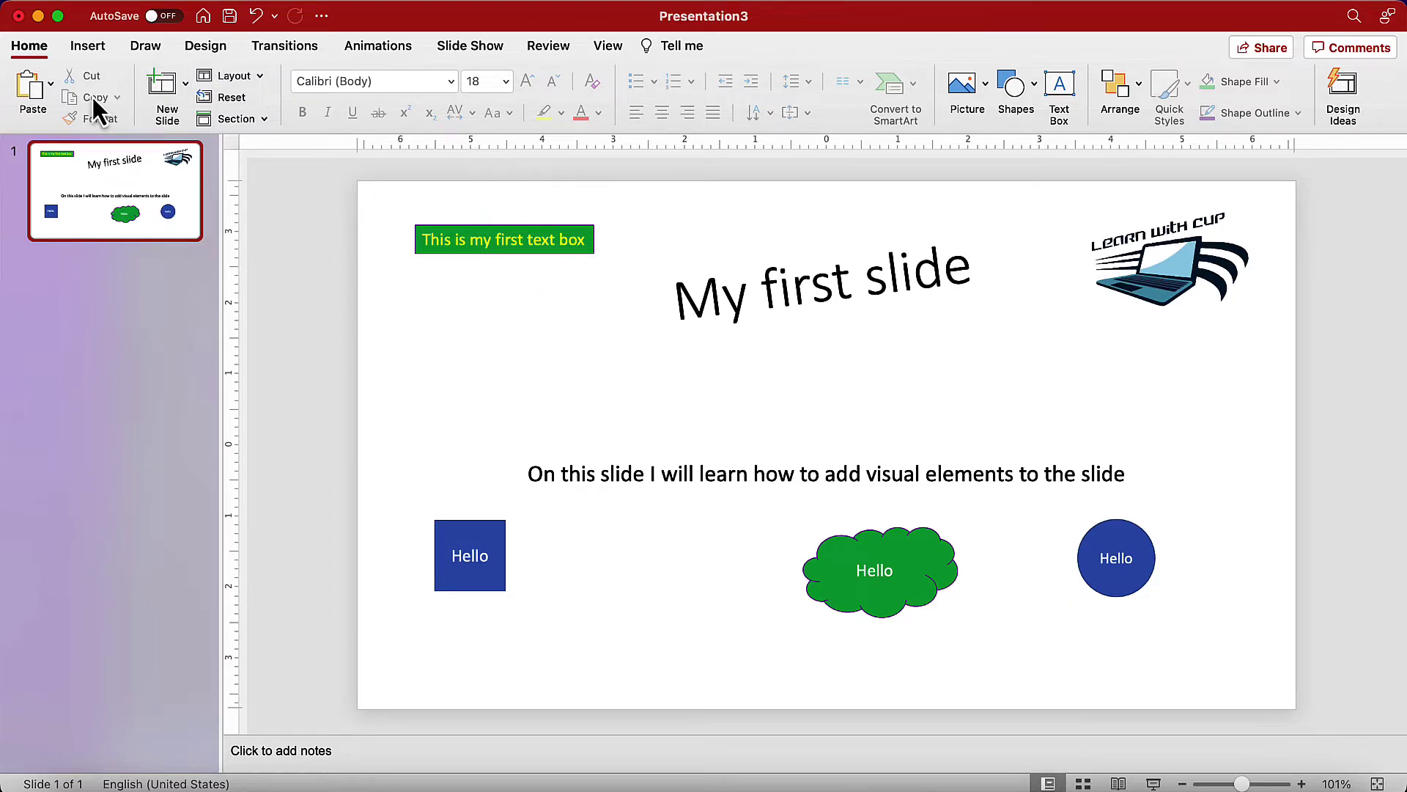
pyautogui.click(77, 48)
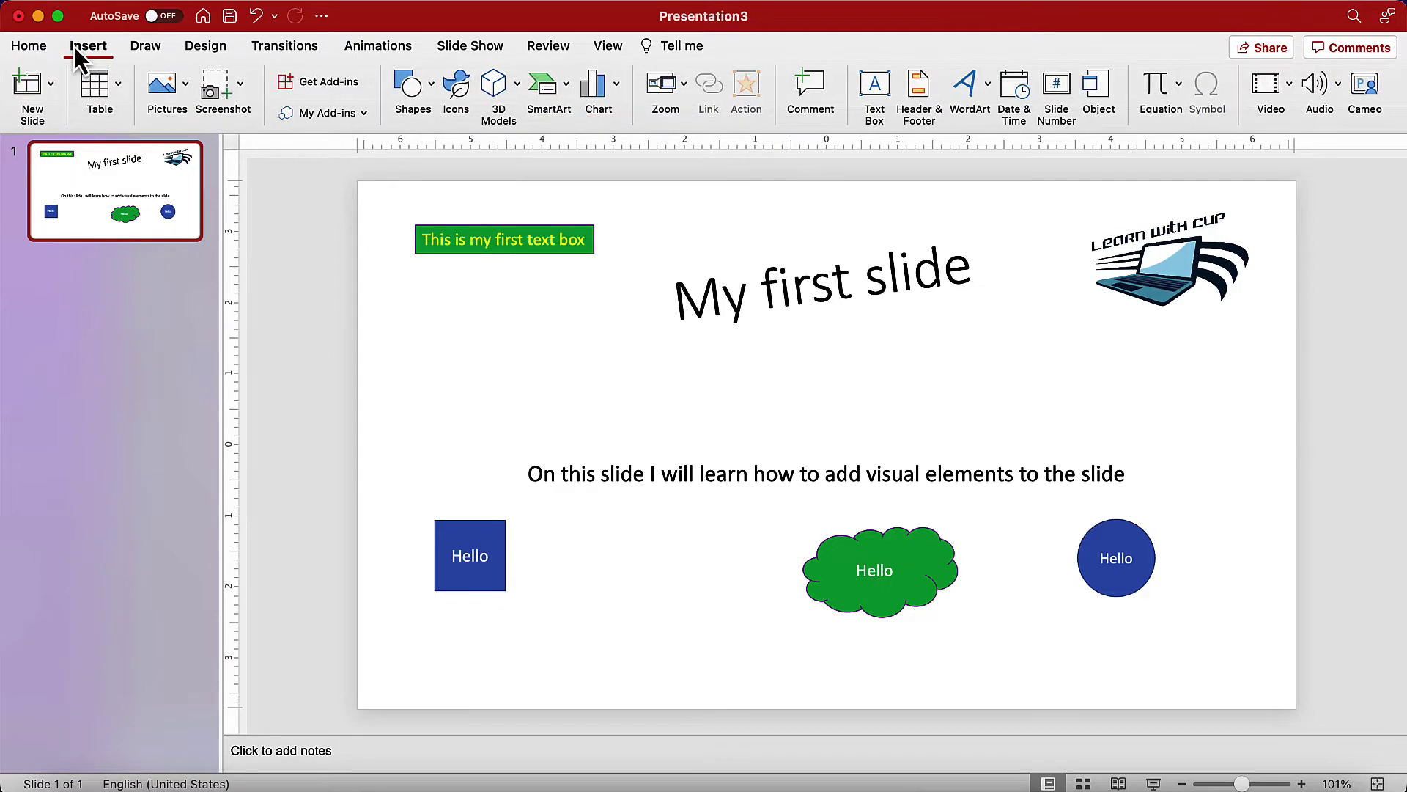
pyautogui.click(26, 90)
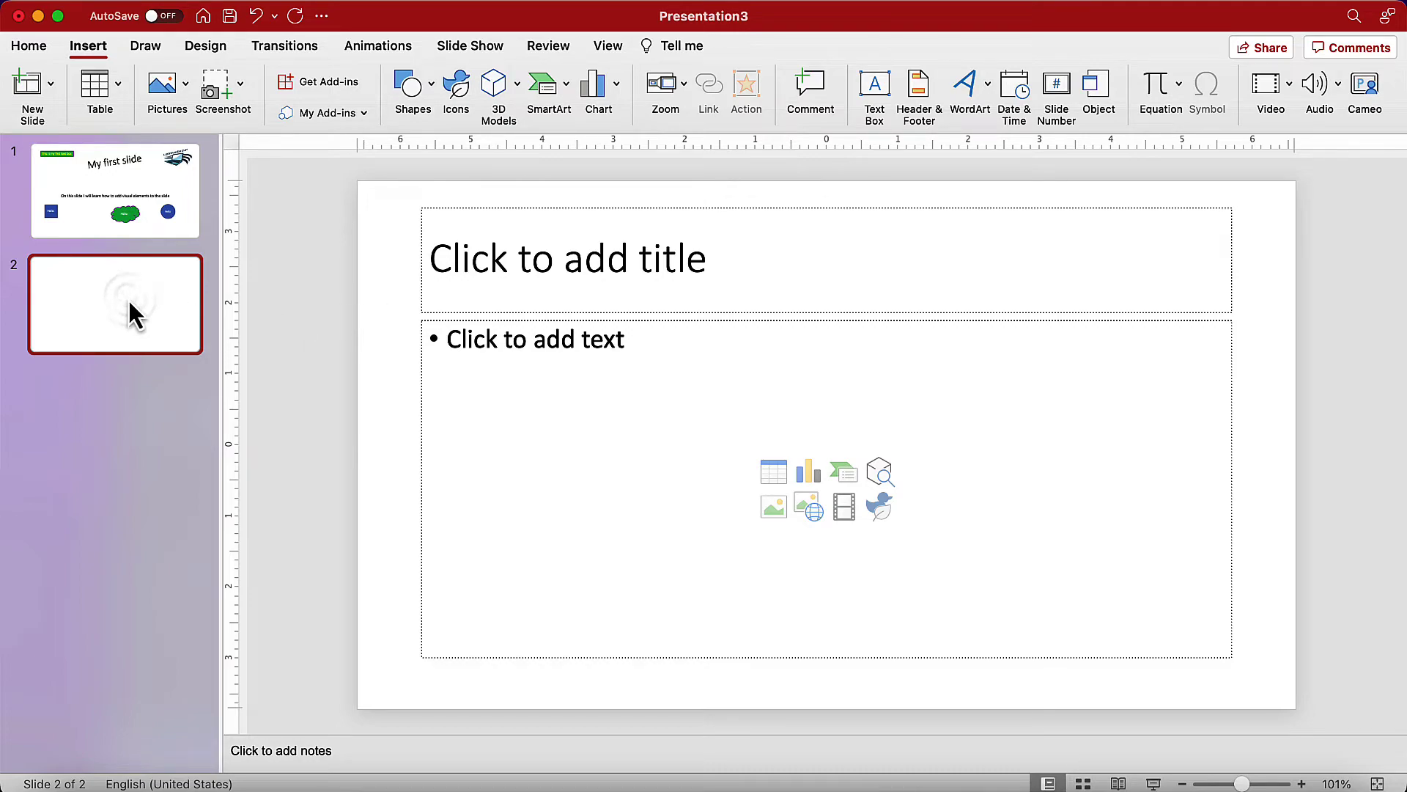
# Insert a new slide with the Blank layout as slide 3.
pyautogui.click(50, 83)
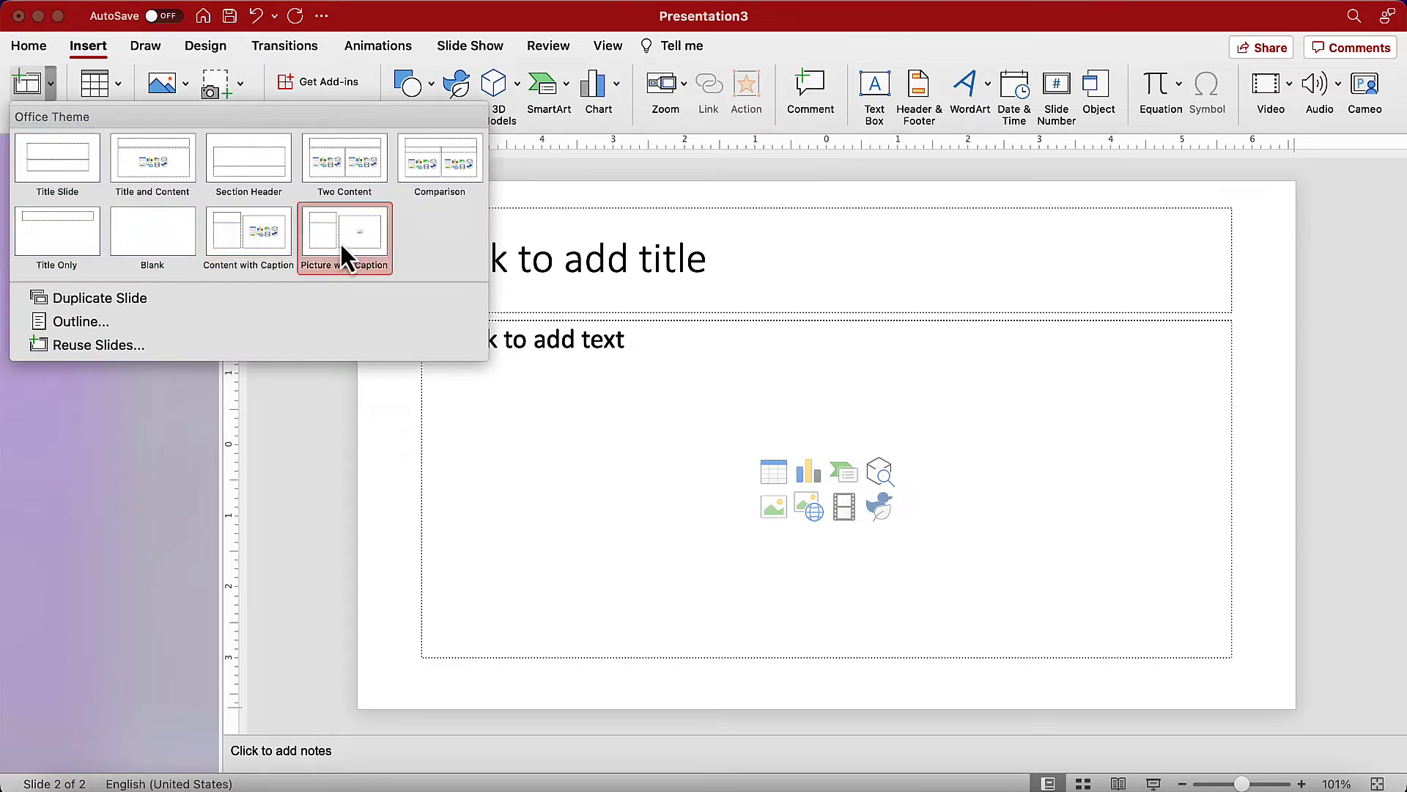
pyautogui.click(154, 241)
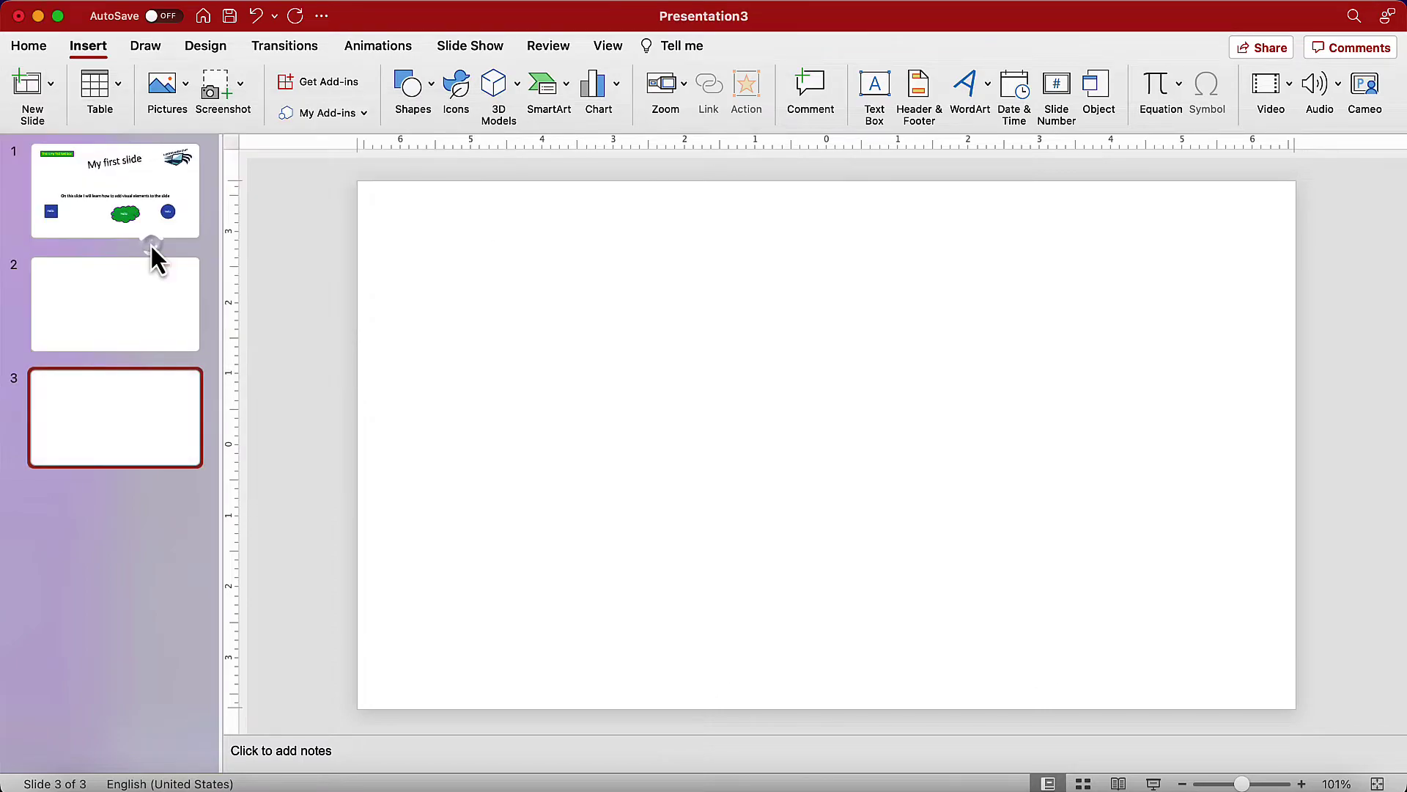
# Insert new slides after slide 3 and after slide 2 from the thumbnail menu.
pyautogui.rightClick(90, 397)
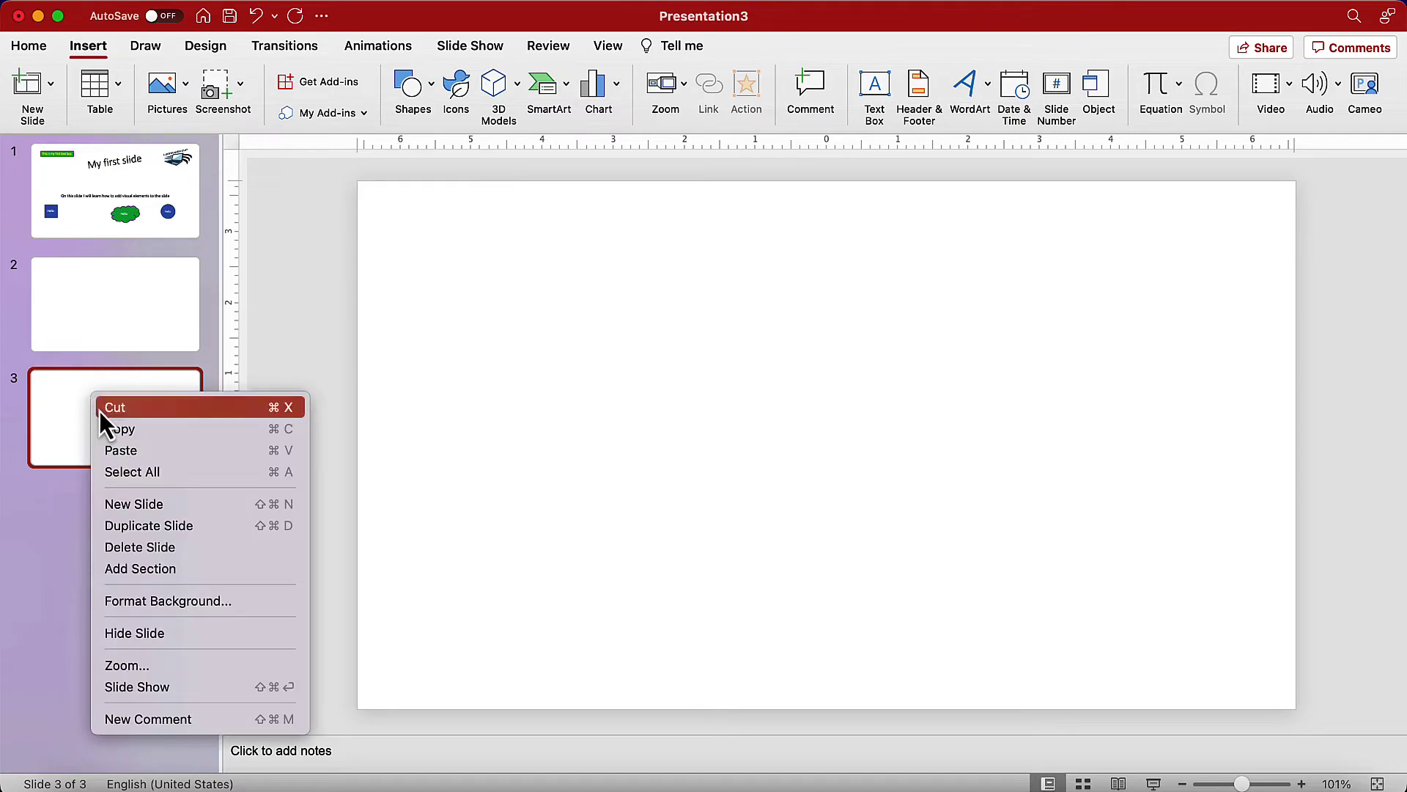
pyautogui.click(134, 508)
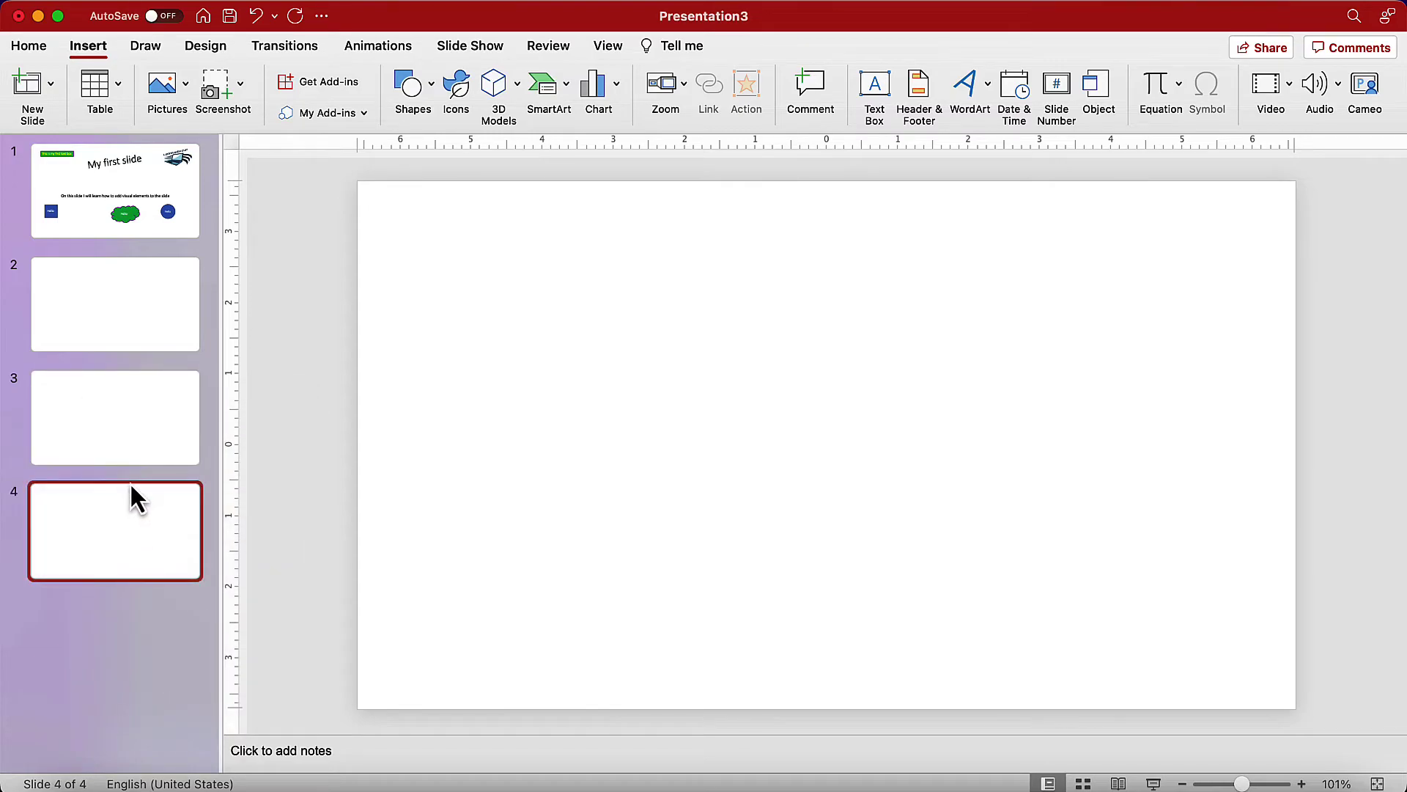
pyautogui.click(129, 432)
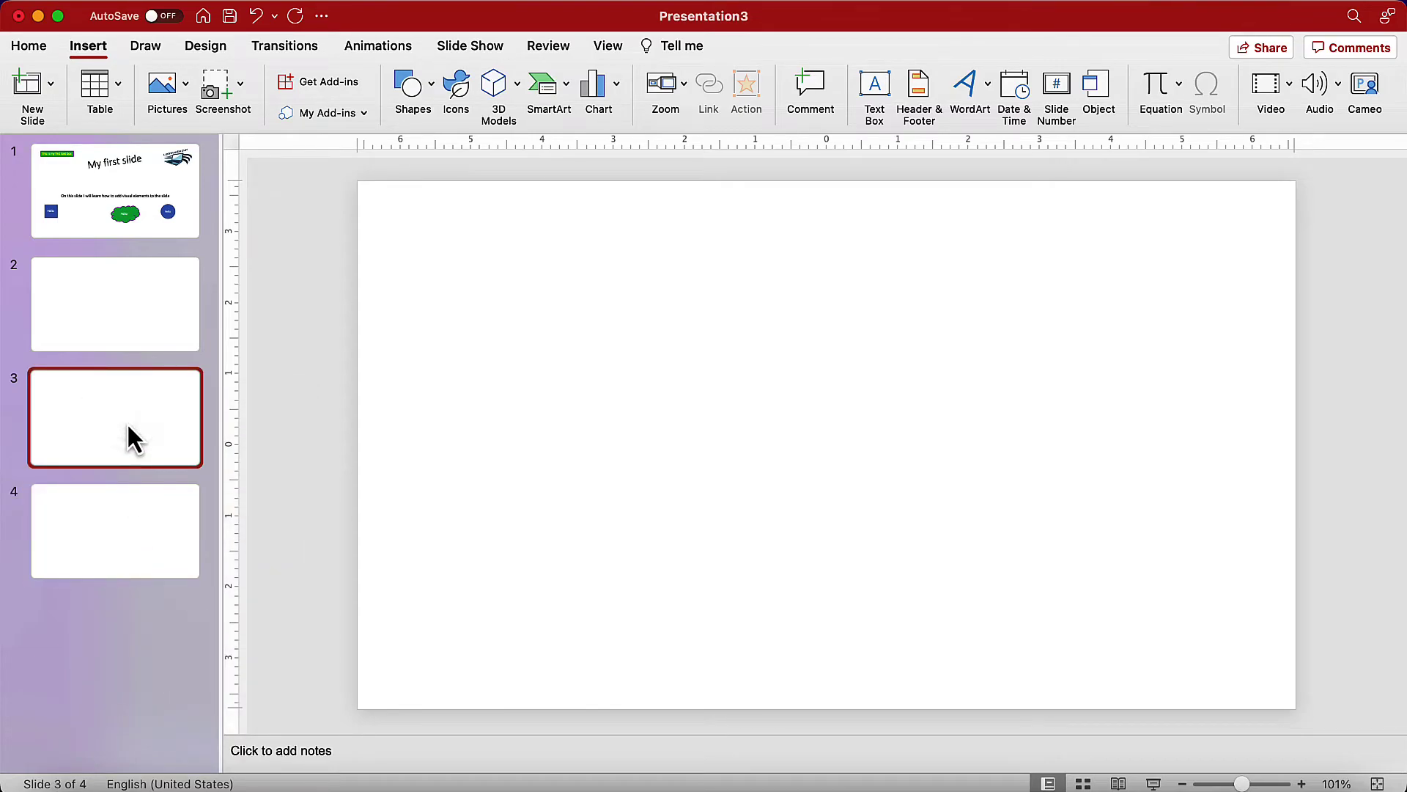
pyautogui.click(134, 326)
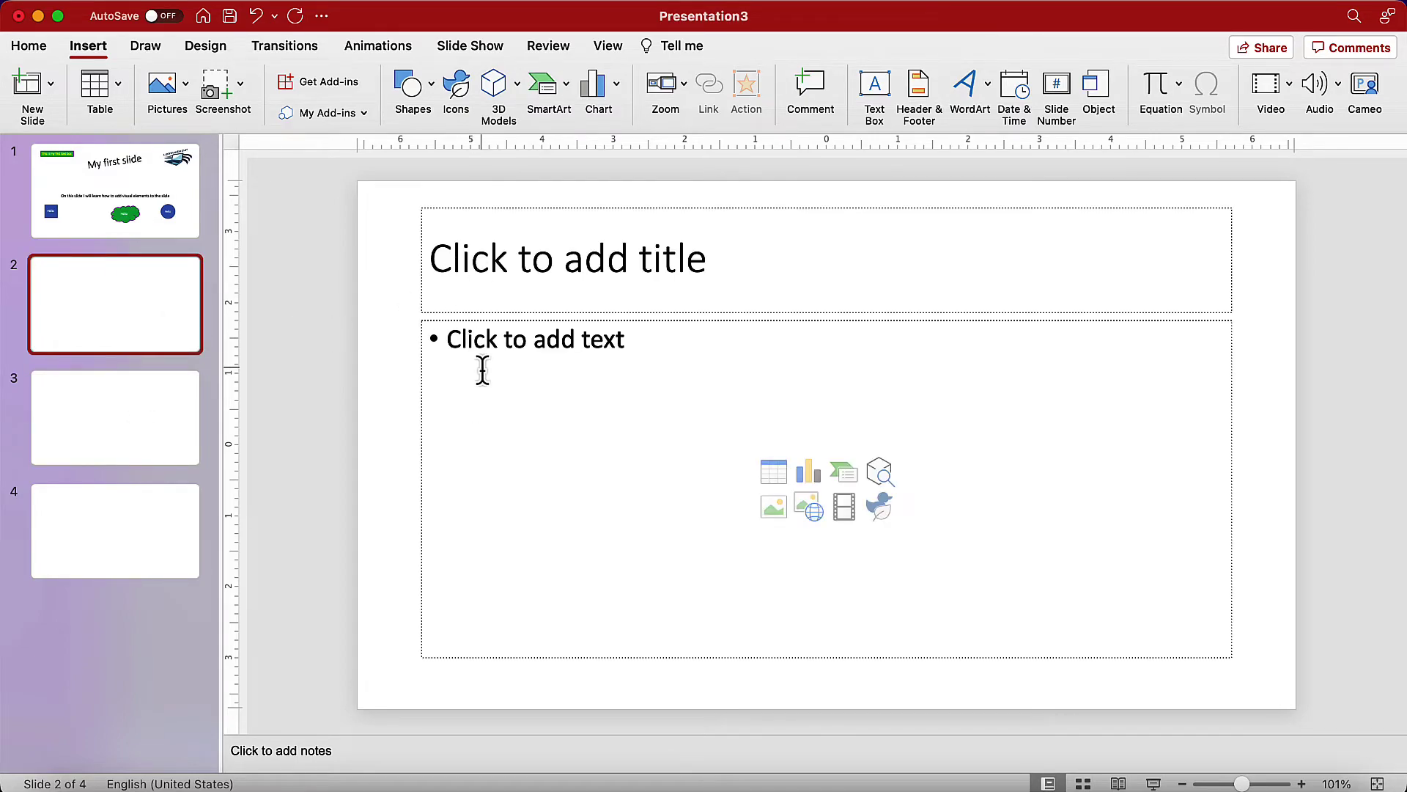
pyautogui.rightClick(161, 313)
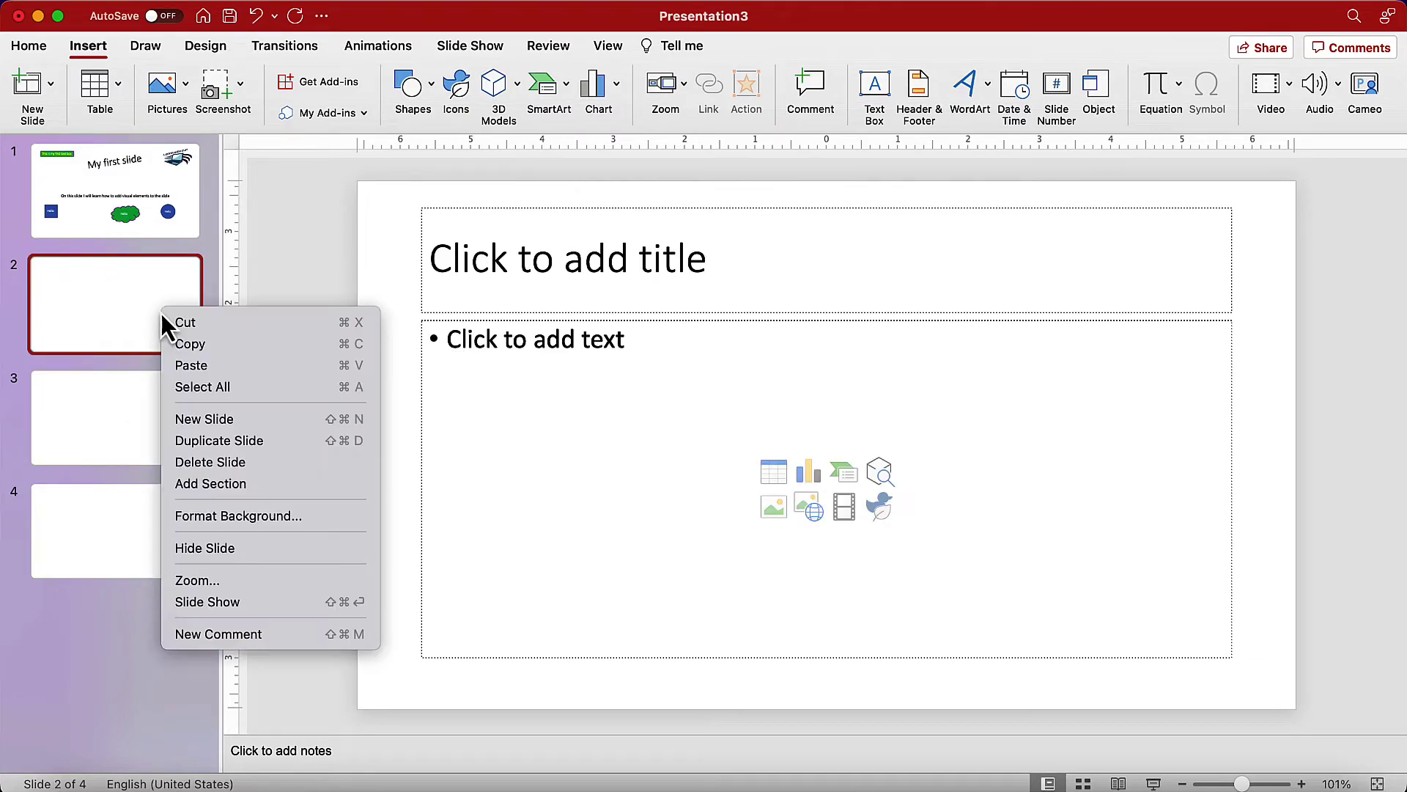
pyautogui.click(203, 428)
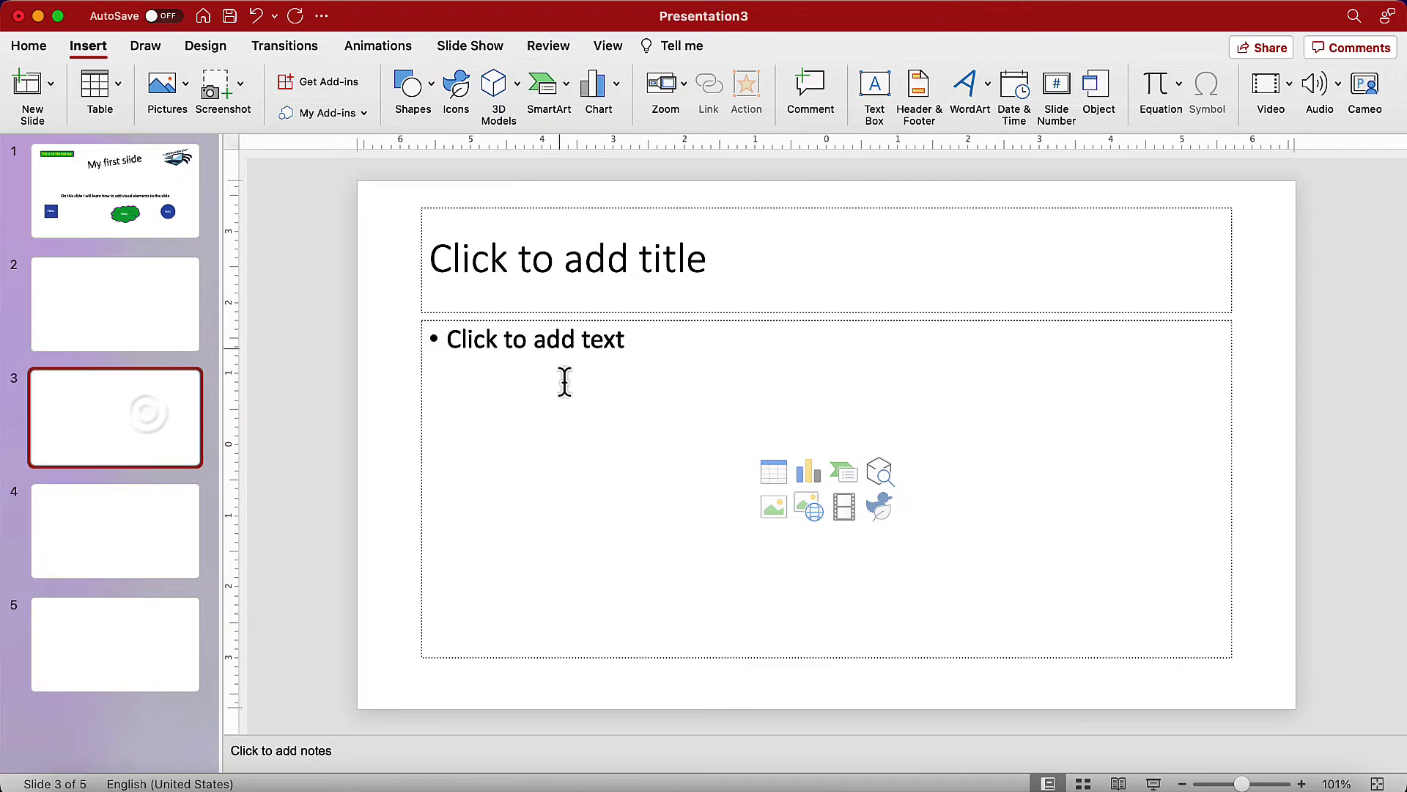
# Insert another new slide after slide 4, bringing the total to six.
pyautogui.click(126, 572)
pyautogui.rightClick(137, 546)
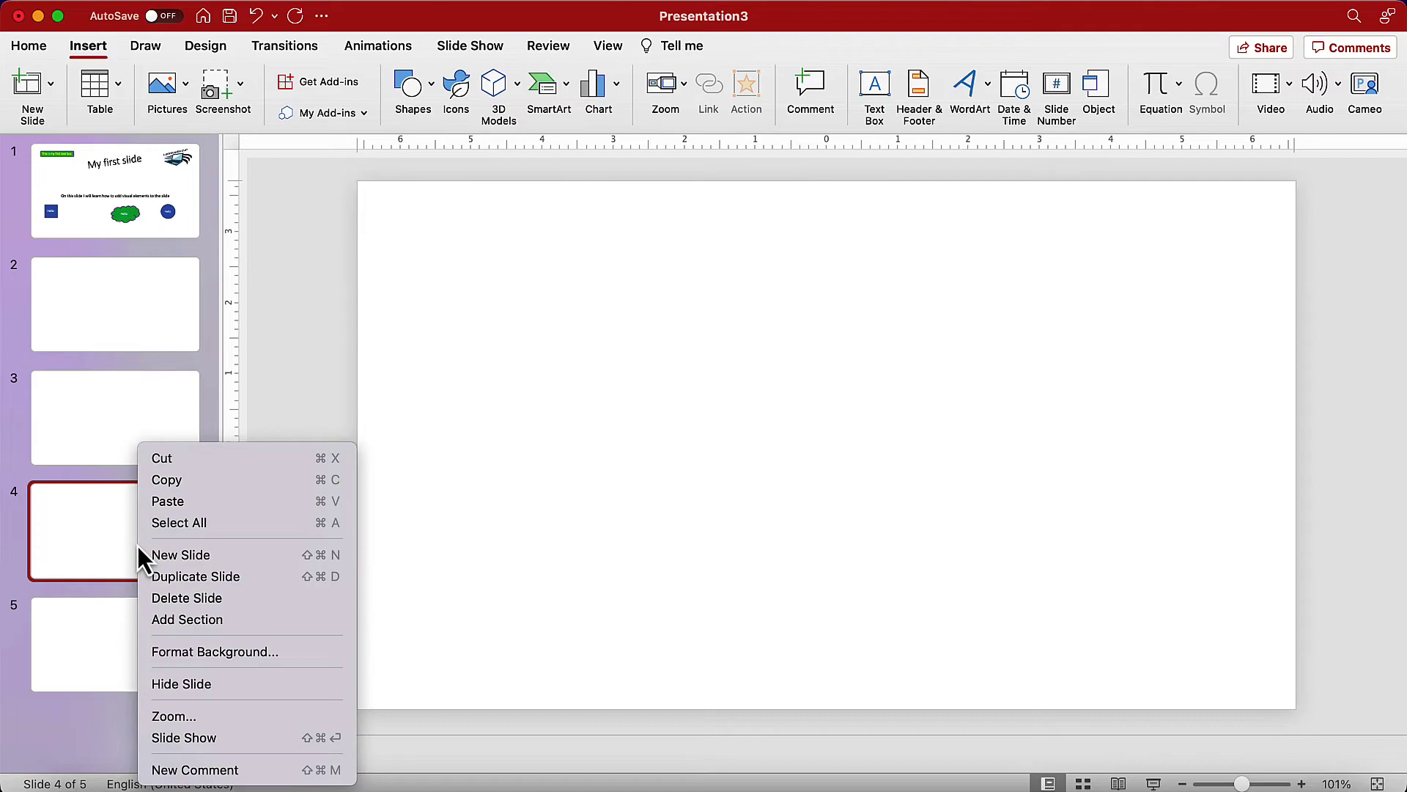
pyautogui.click(186, 562)
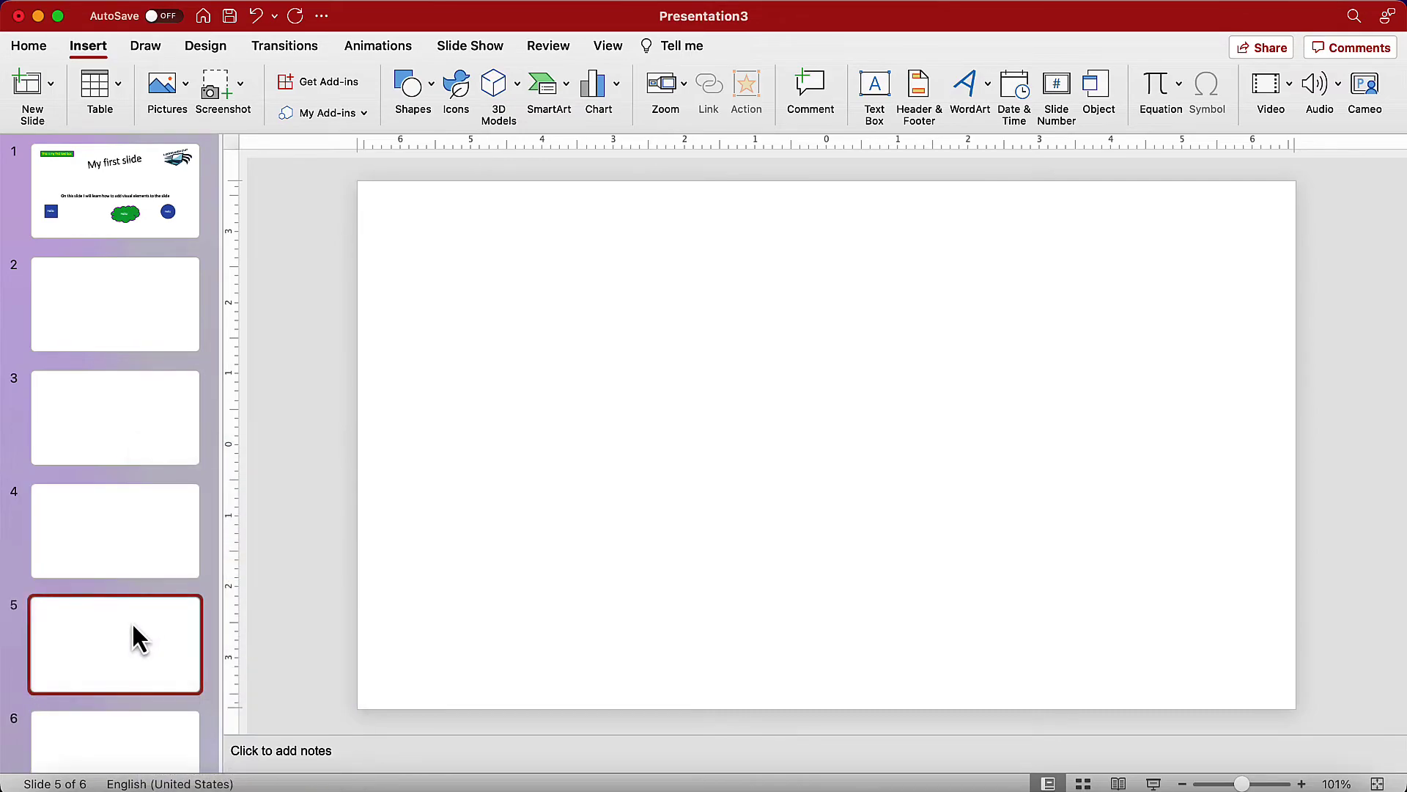
pyautogui.click(152, 576)
pyautogui.click(139, 619)
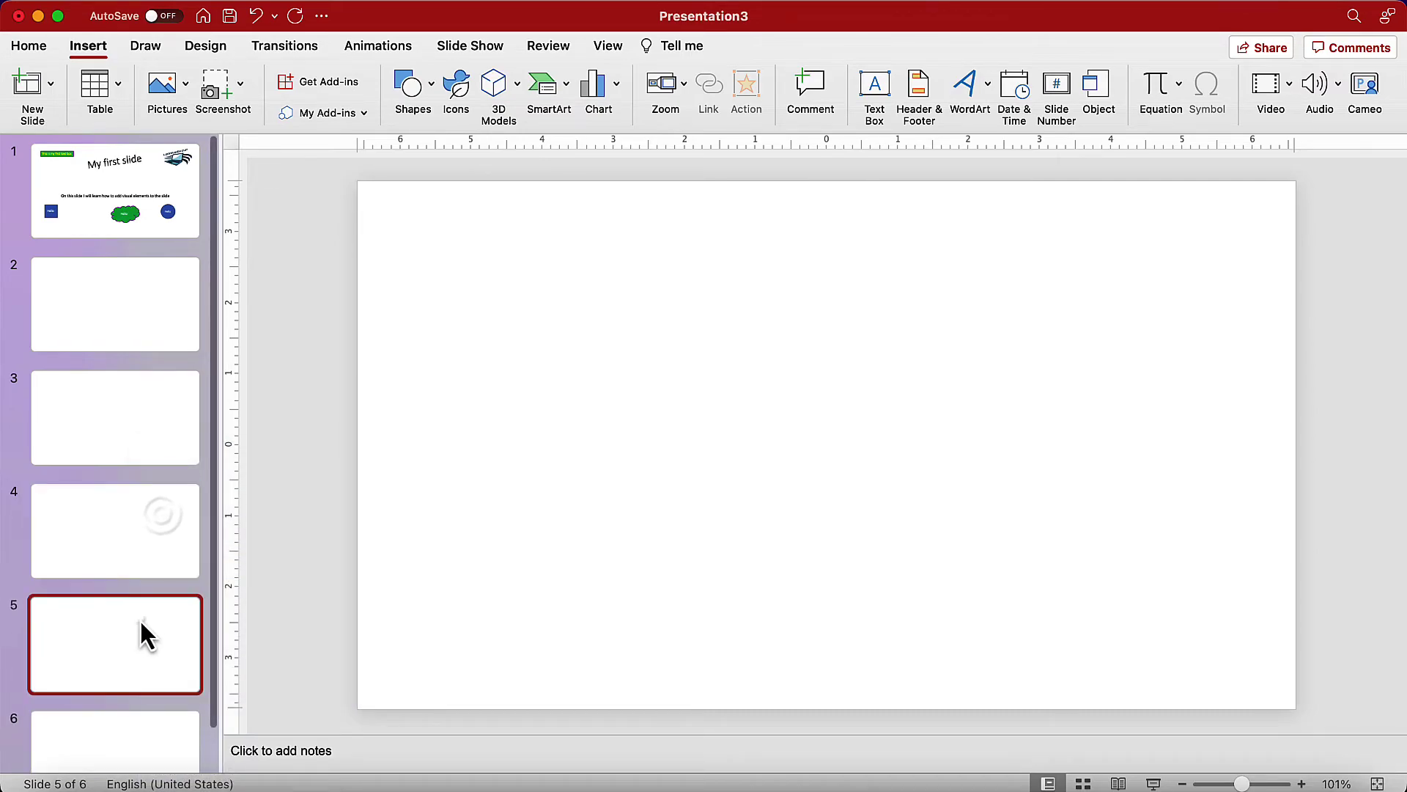
pyautogui.click(147, 535)
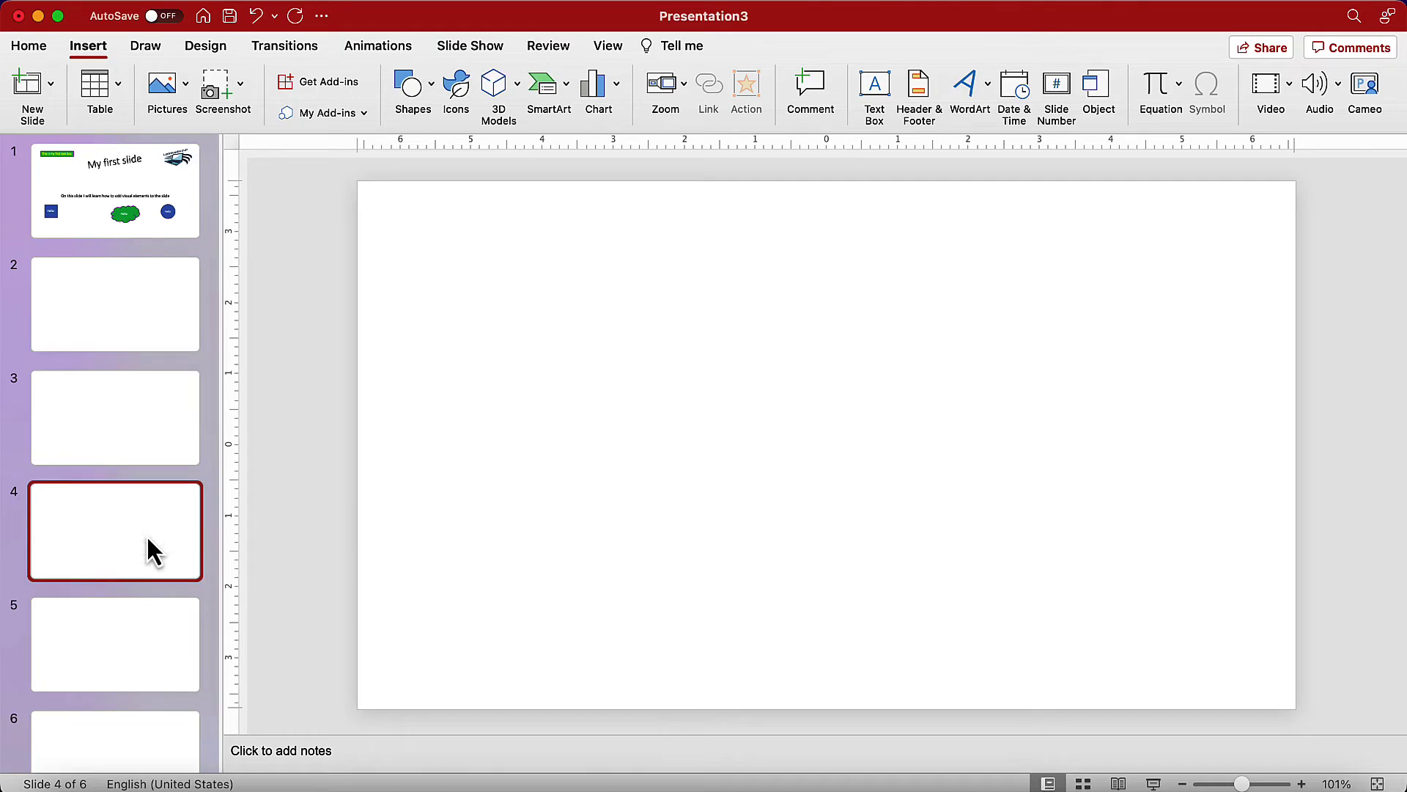
# Duplicate slide 1 with Duplicate Slide so the copy becomes slide 2.
pyautogui.click(147, 173)
pyautogui.click(695, 600)
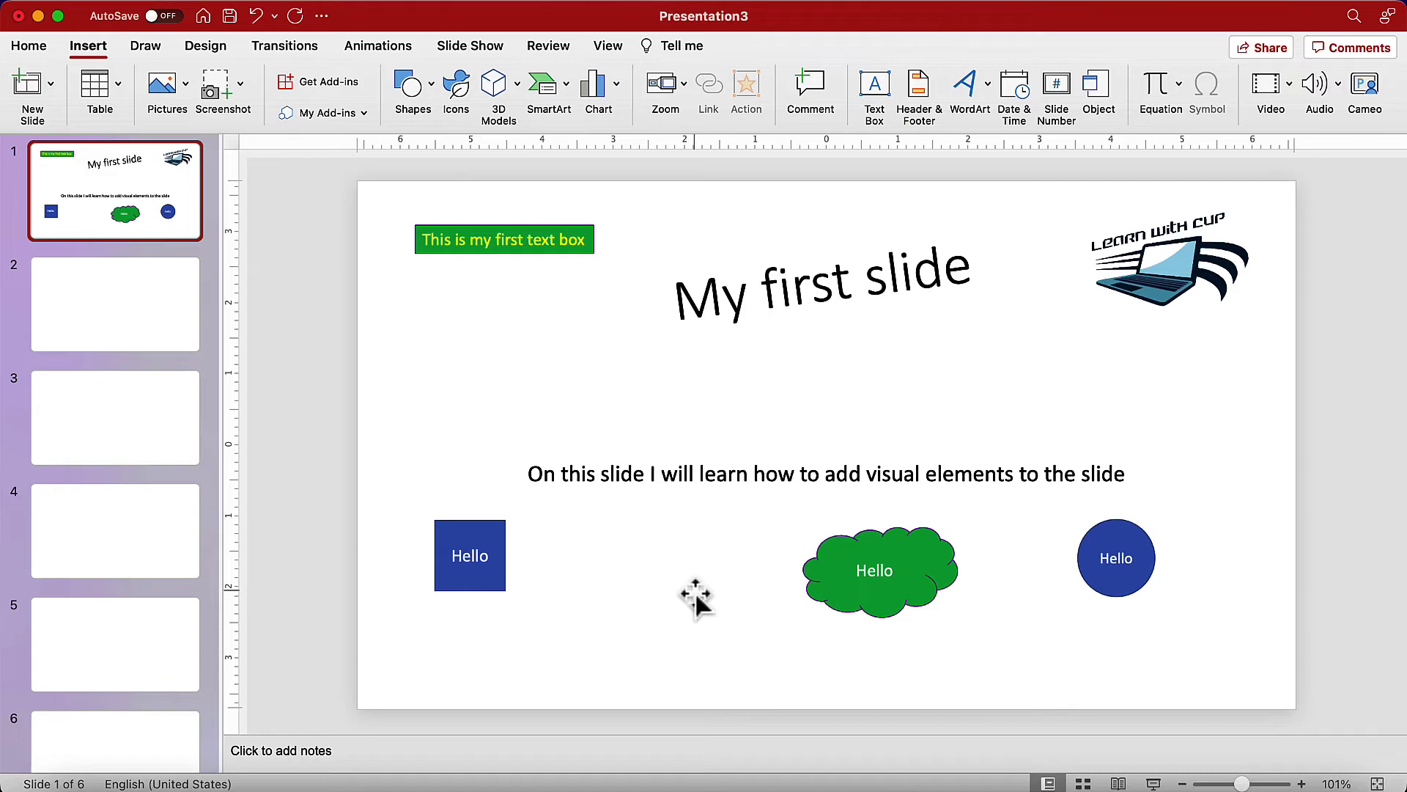
pyautogui.rightClick(586, 406)
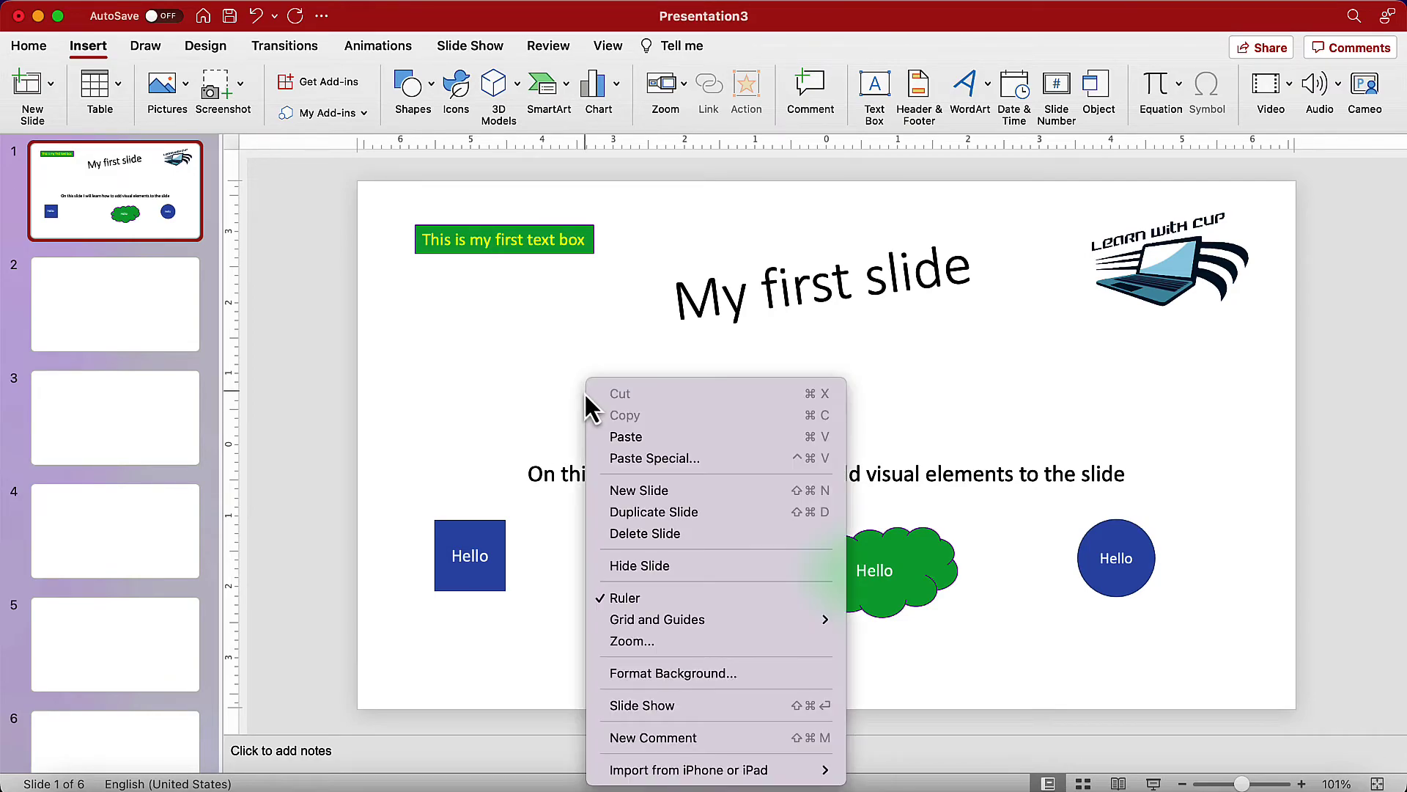
pyautogui.click(643, 512)
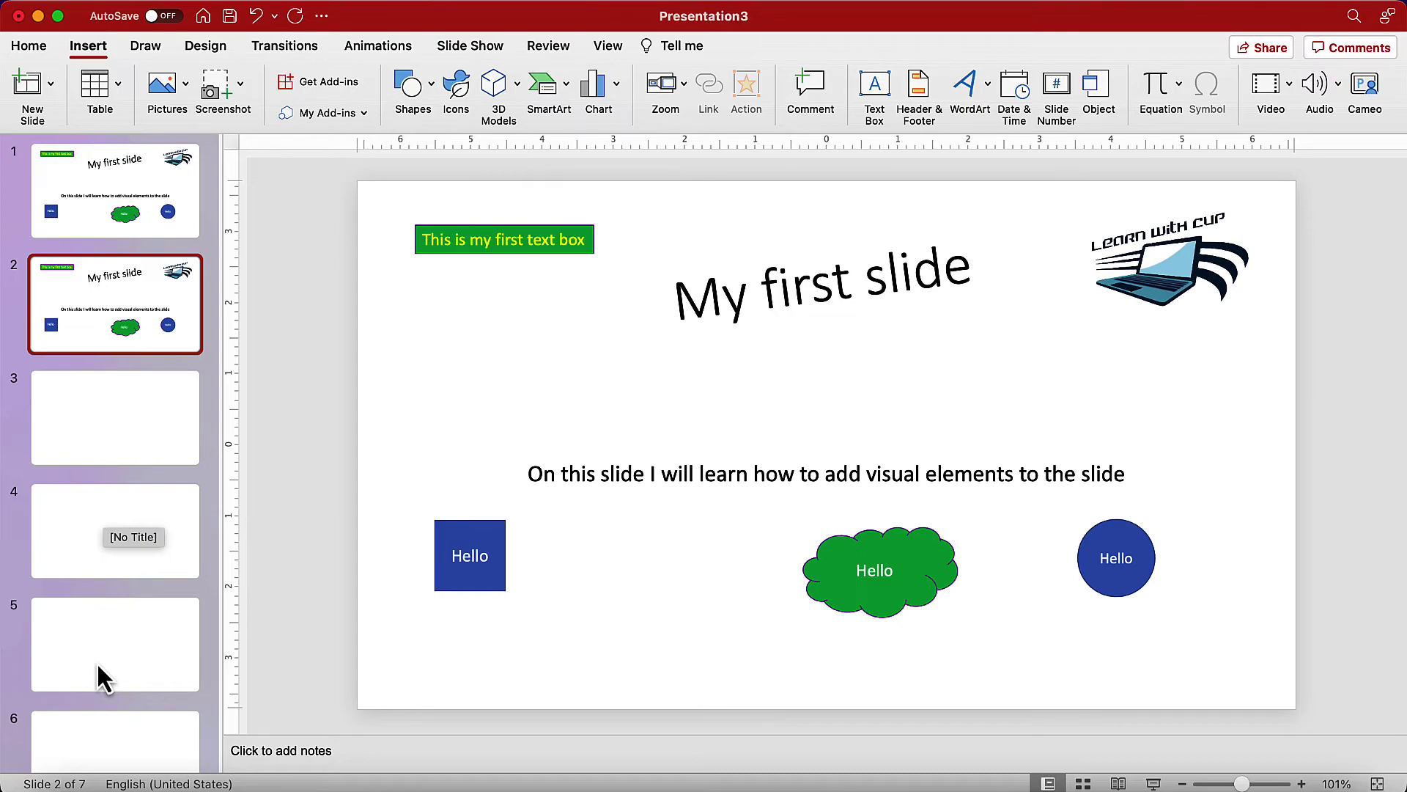
# Move blank slide 5 up to position 2 and delete it, leaving six slides.
pyautogui.click(113, 654)
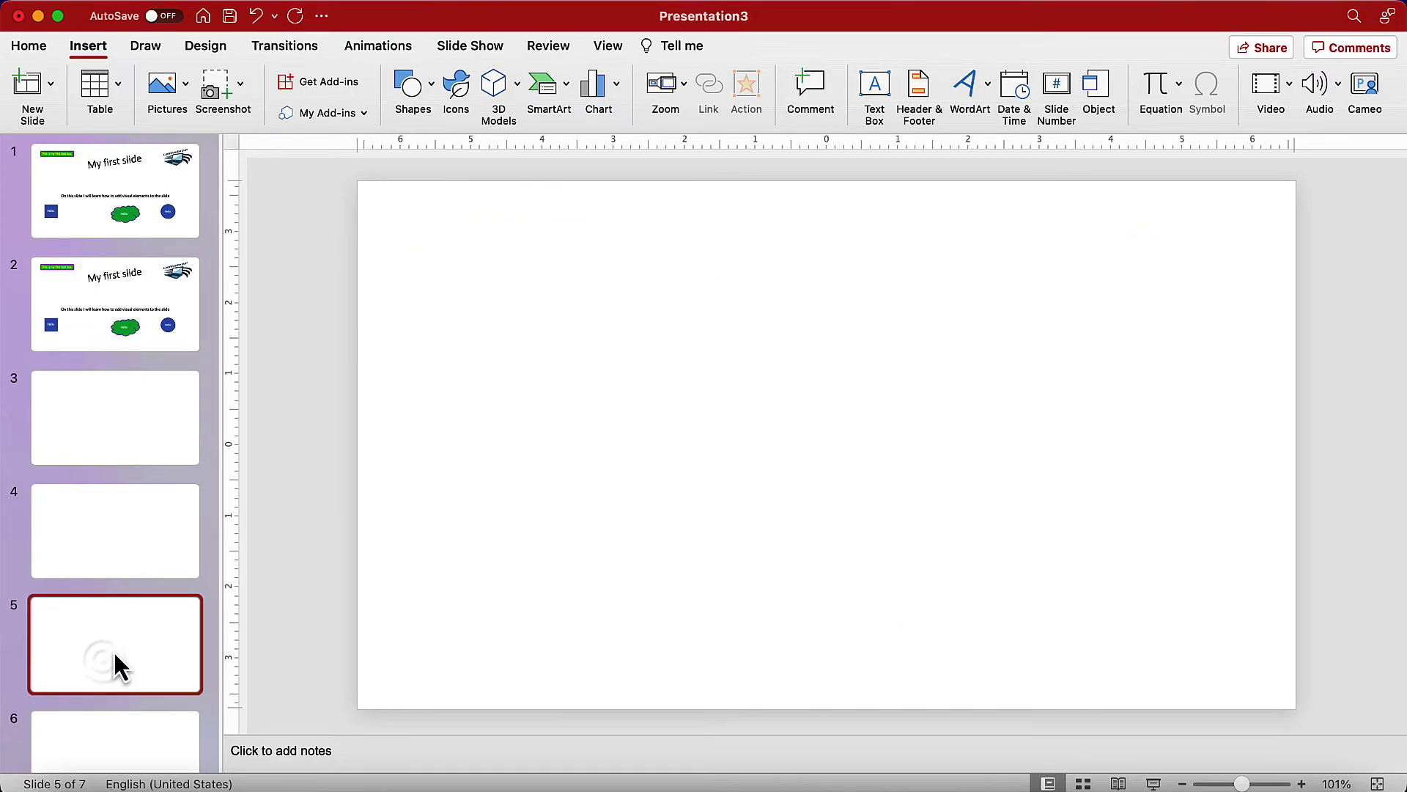
pyautogui.moveTo(112, 654); pyautogui.dragTo(112, 265)
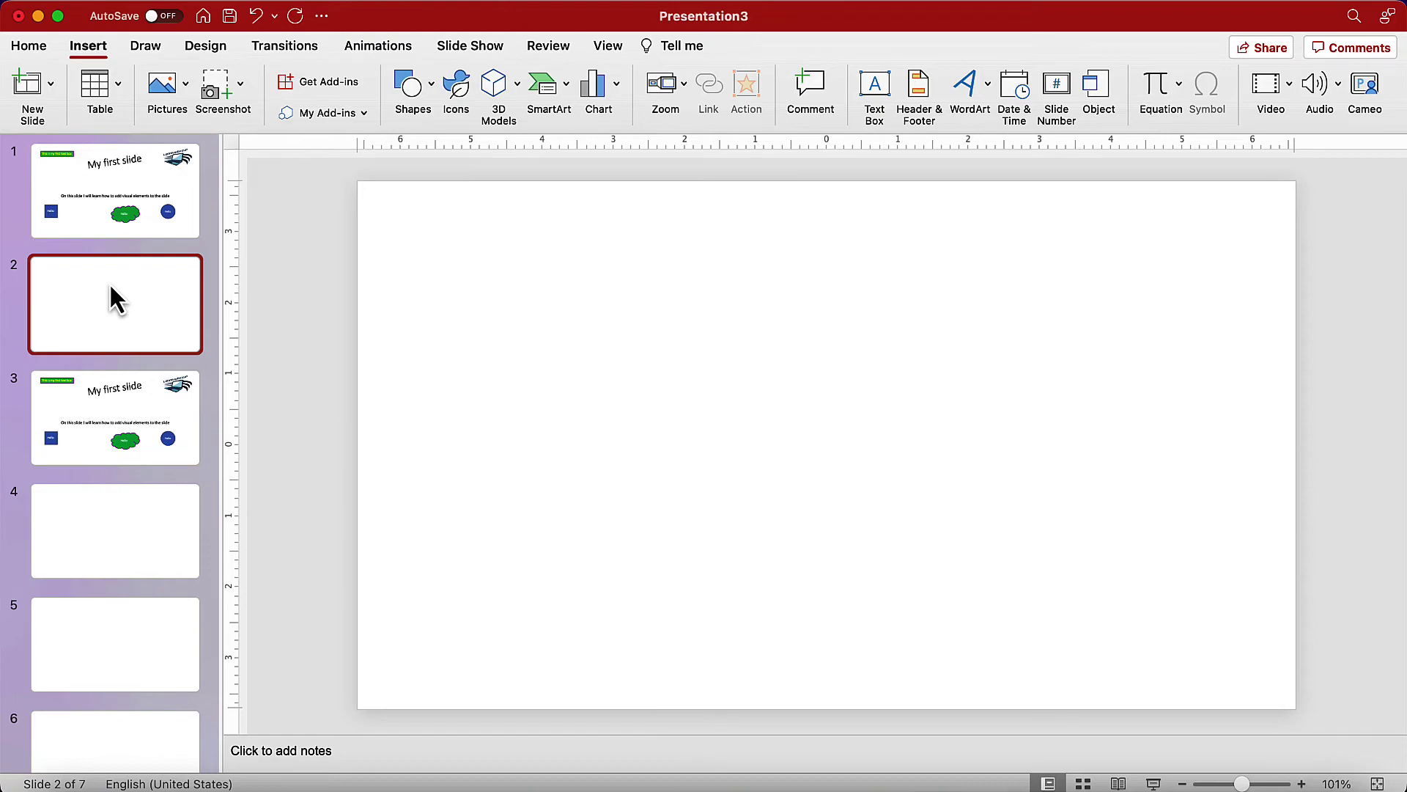
pyautogui.rightClick(111, 297)
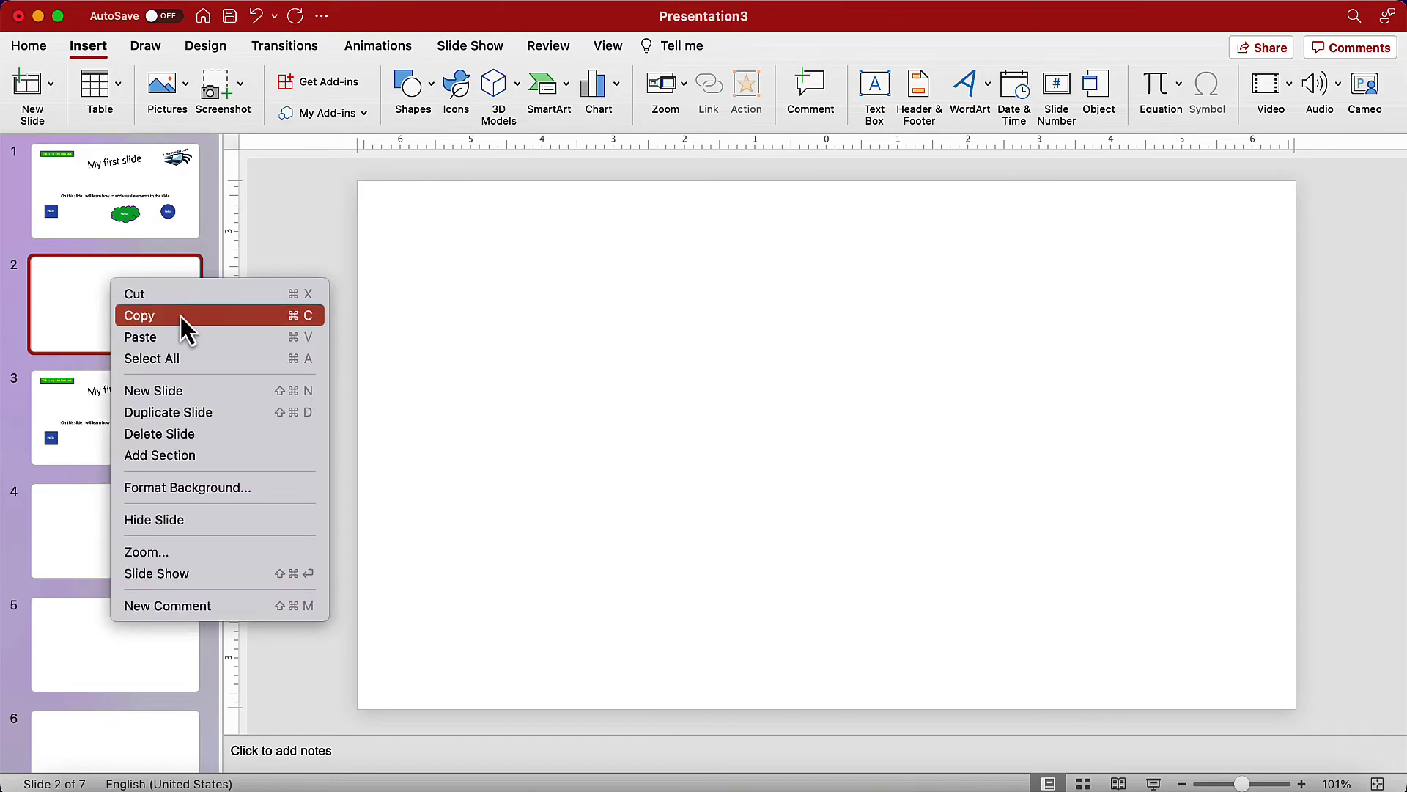
pyautogui.click(163, 439)
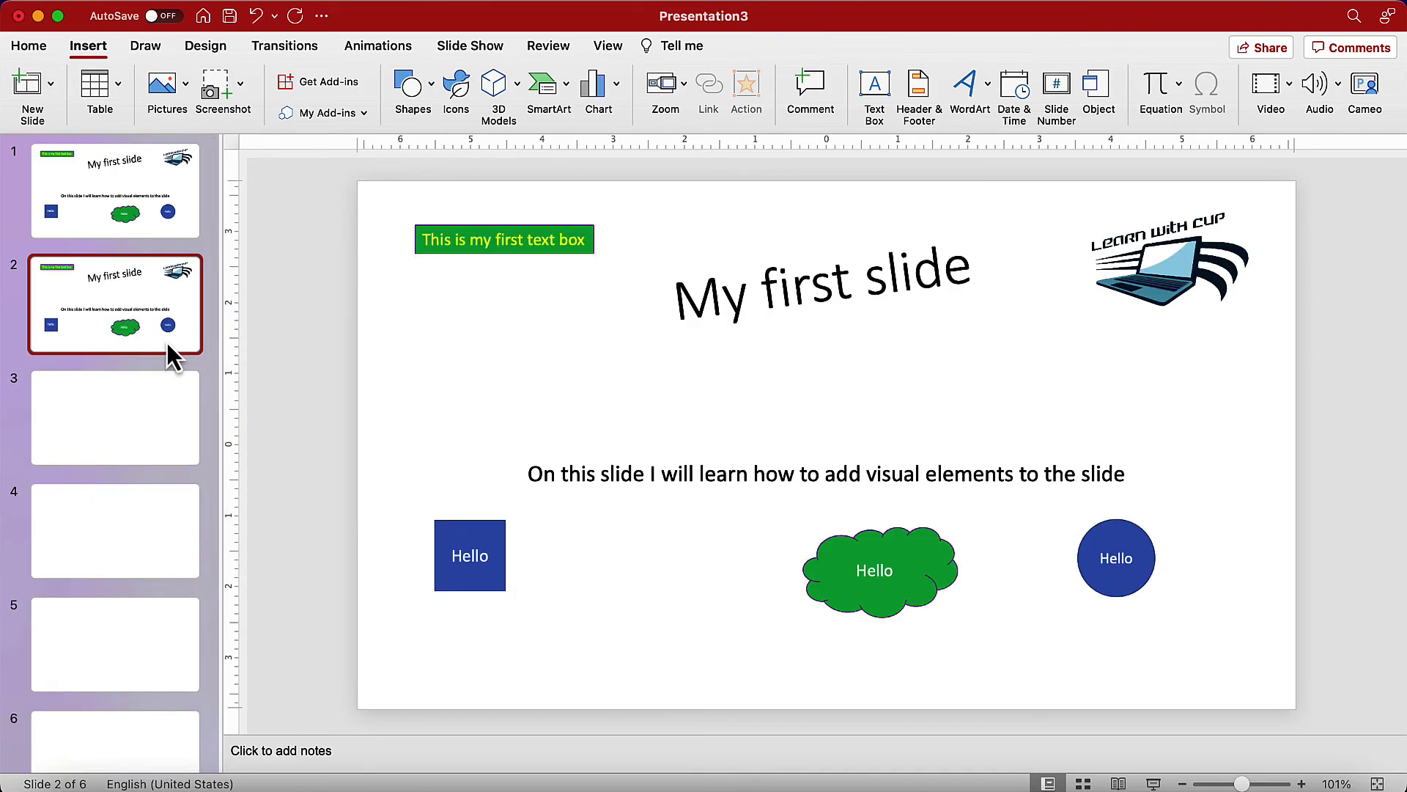
# Save the six-slide presentation under the default name Presentation3.pptx.
pyautogui.click(230, 22)
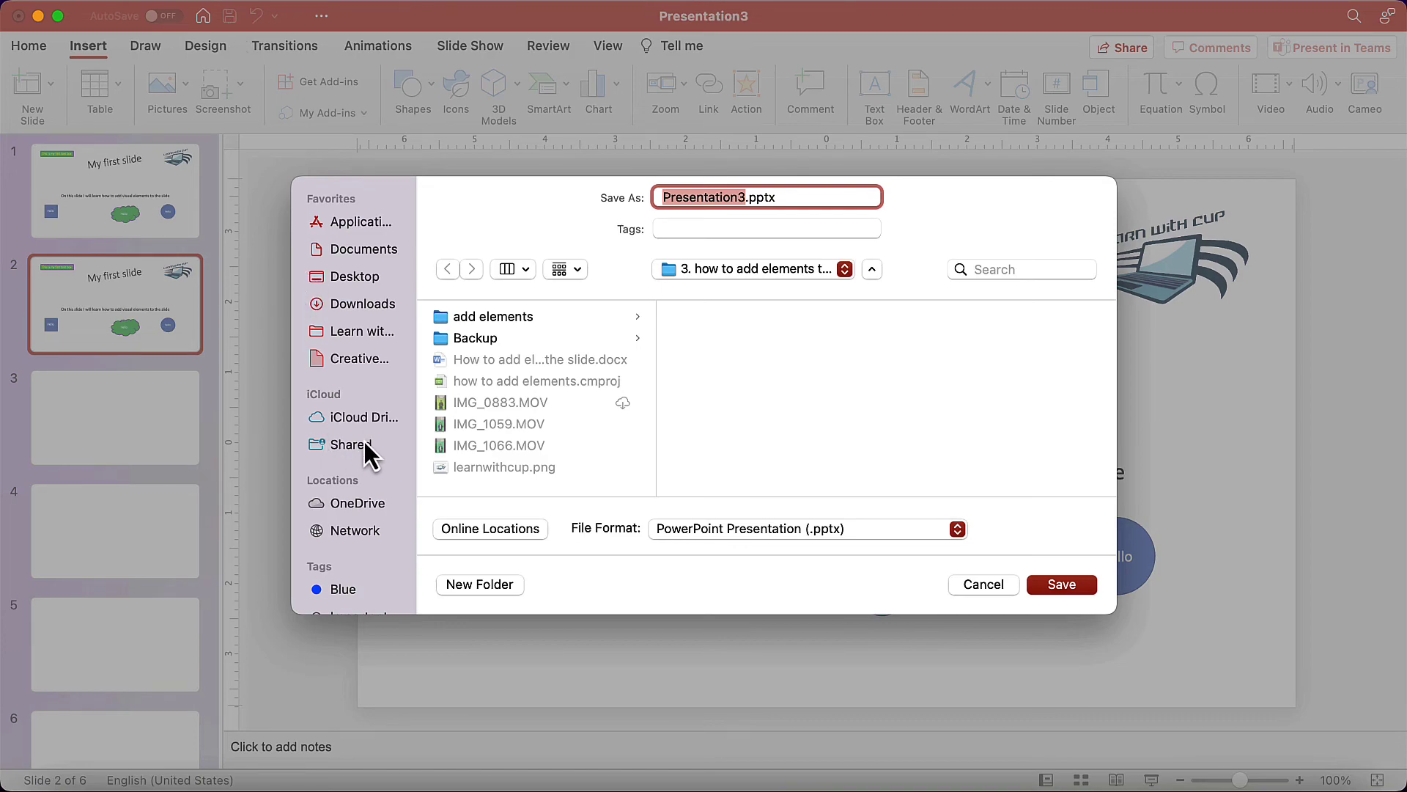
pyautogui.click(982, 593)
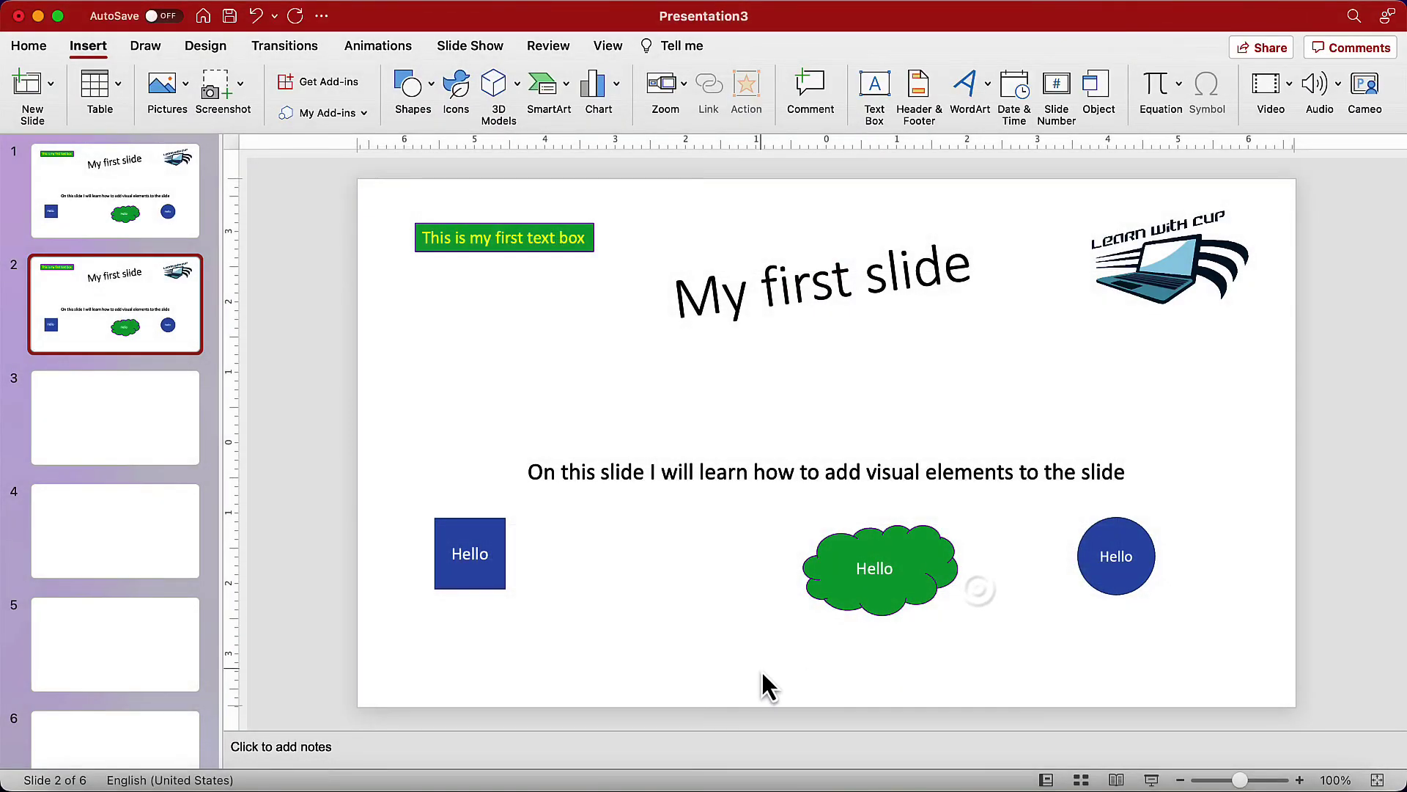